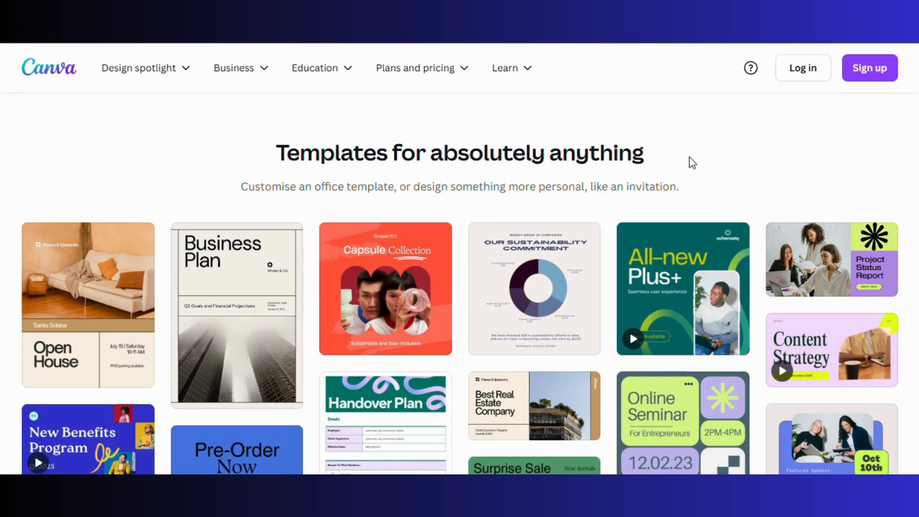
Scroll the public landing page and choose Start designing to reach the signed-in home dashboard
{"action": "scroll", "coordinate": [692, 162], "scroll_direction": "down", "scroll_amount": 7}
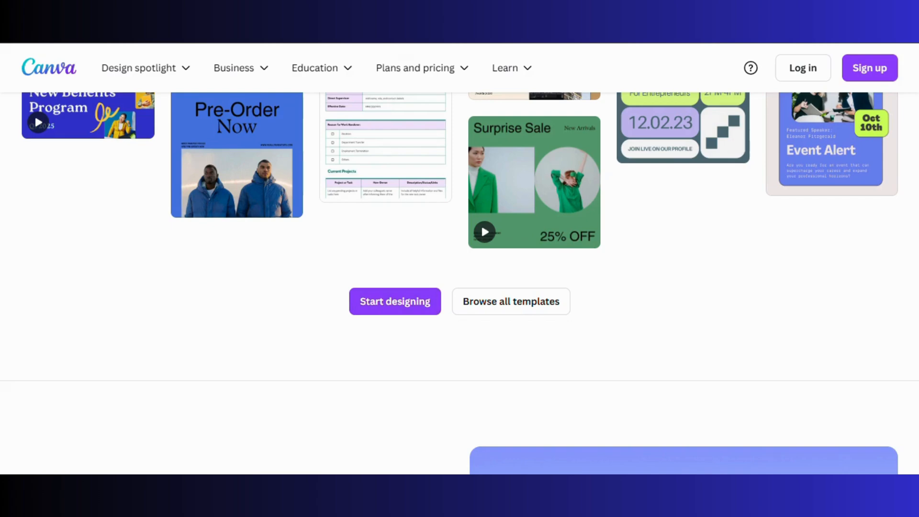
{"action": "left_click", "coordinate": [418, 312]}
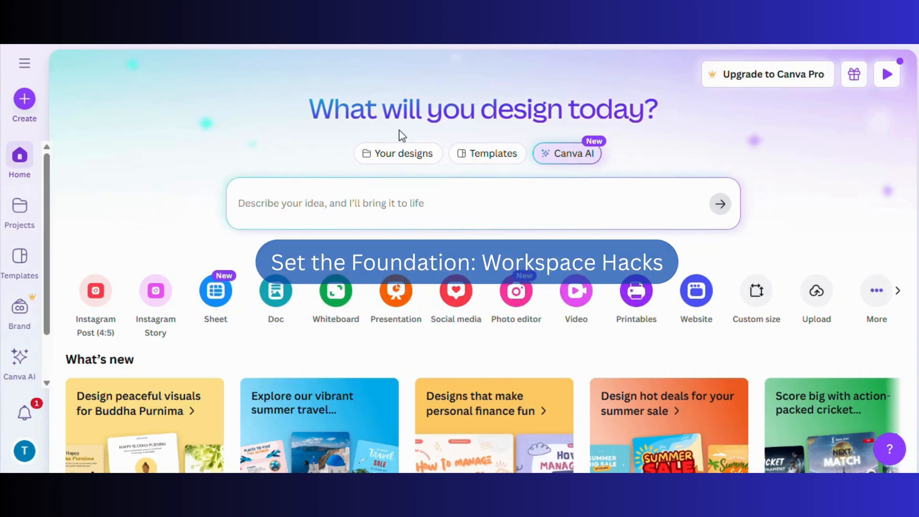
{"action": "scroll", "coordinate": [209, 189], "scroll_direction": "down", "scroll_amount": 4}
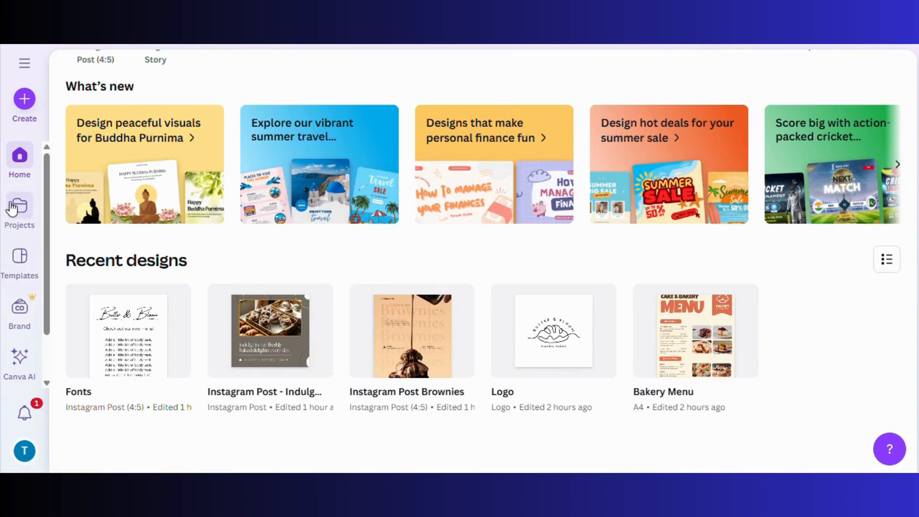
{"action": "mouse_move", "coordinate": [163, 309]}
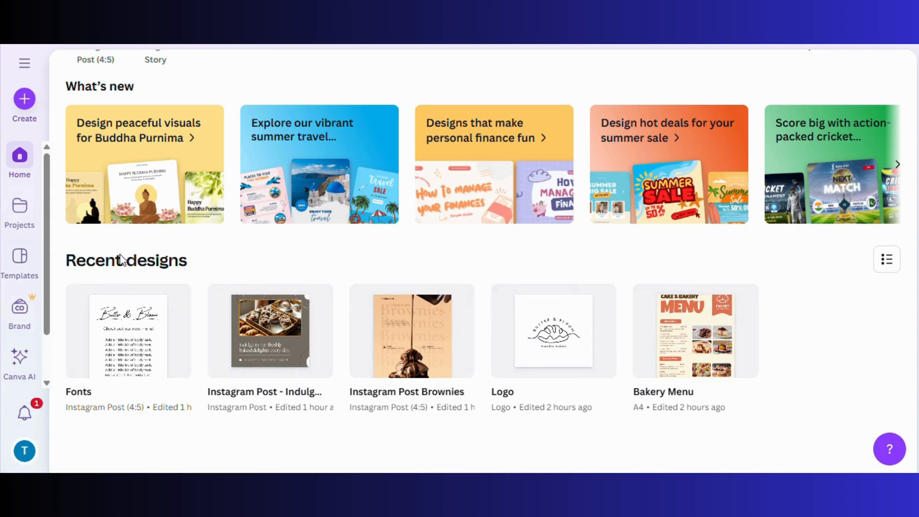
In the Projects folders view, create a new folder named 'Social Media Posts'
{"action": "left_click", "coordinate": [22, 224]}
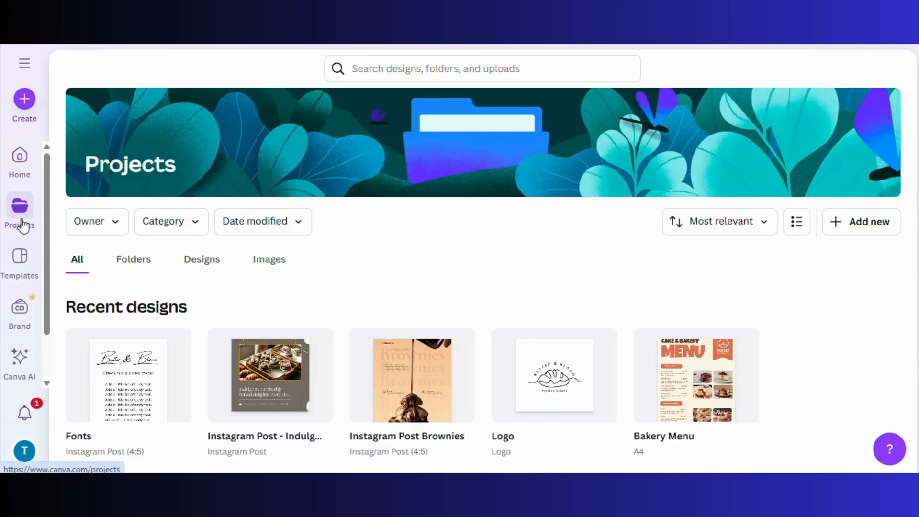
{"action": "left_click", "coordinate": [153, 266]}
{"action": "left_click", "coordinate": [884, 235]}
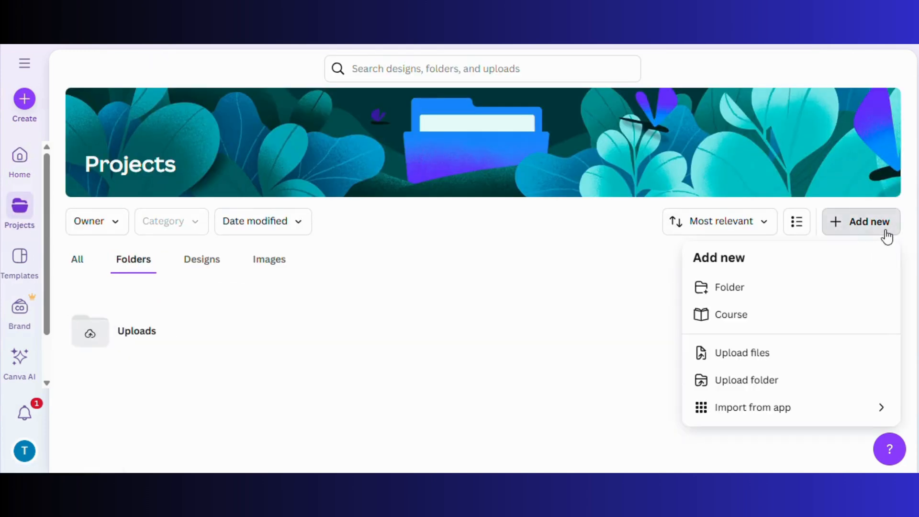
{"action": "left_click", "coordinate": [806, 292]}
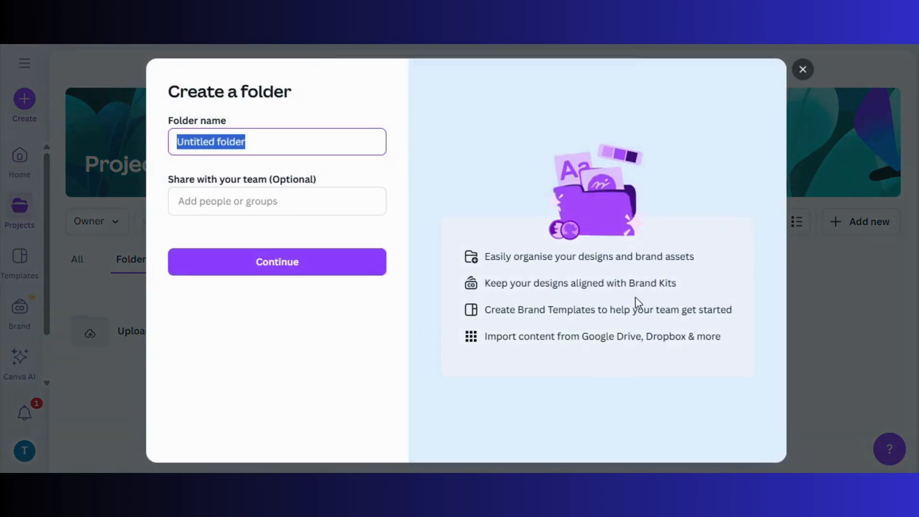
{"action": "key", "text": "BackSpace"}
{"action": "type", "text": "S"}
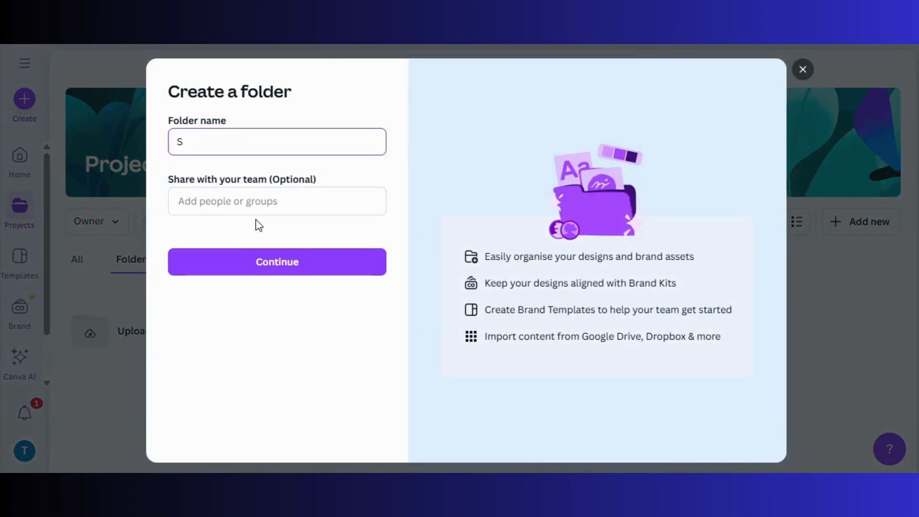
{"action": "type", "text": "coocial Media Posts"}
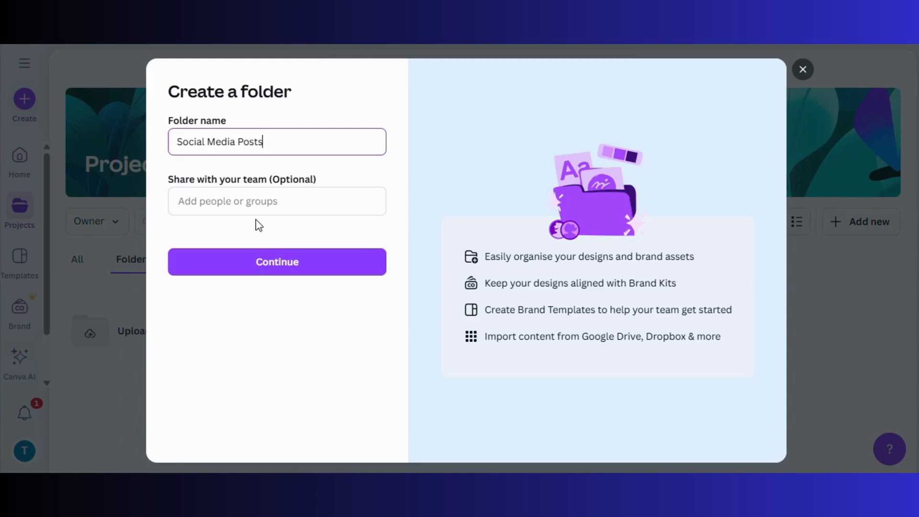
{"action": "left_click", "coordinate": [238, 273]}
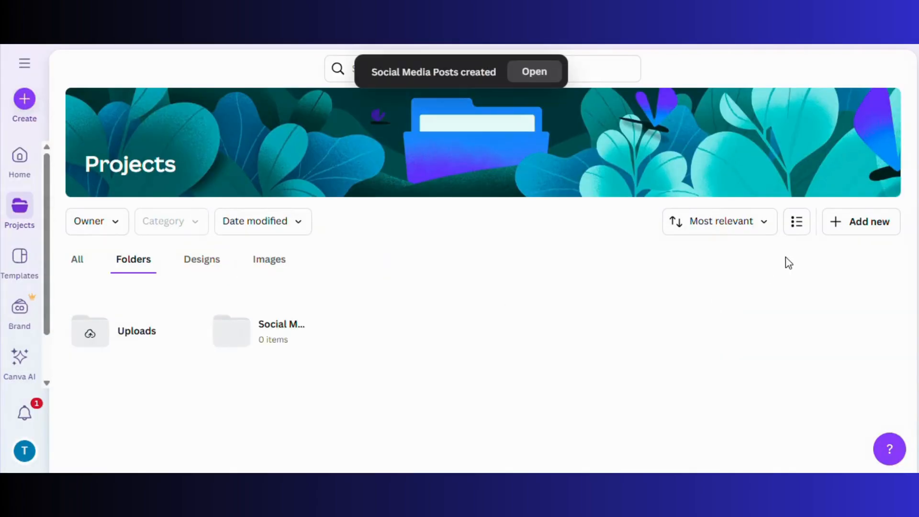
Create a second folder named 'Client Work'
{"action": "left_click", "coordinate": [846, 230]}
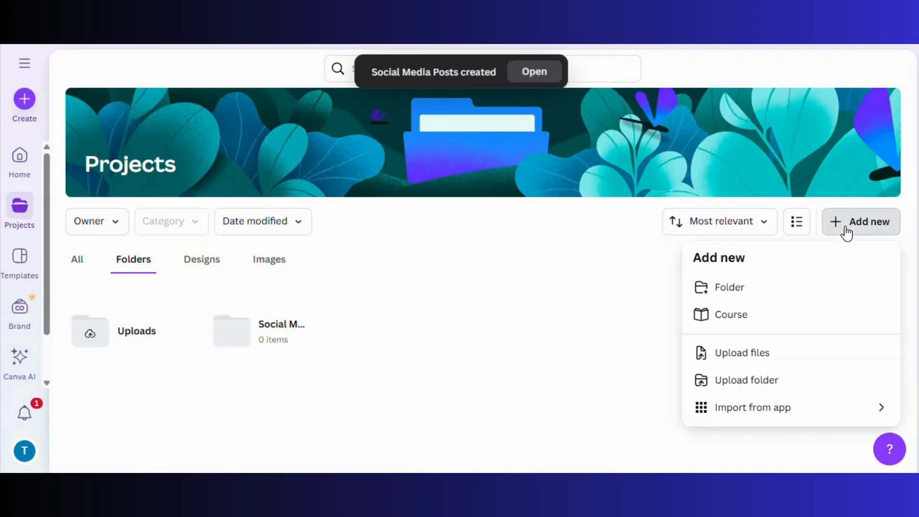
{"action": "left_click", "coordinate": [790, 286]}
{"action": "key", "text": "BackSpace"}
{"action": "type", "text": "cli"}
{"action": "key", "text": "BackSpace"}
{"action": "key", "text": "BackSpace"}
{"action": "type", "text": "Client Work"}
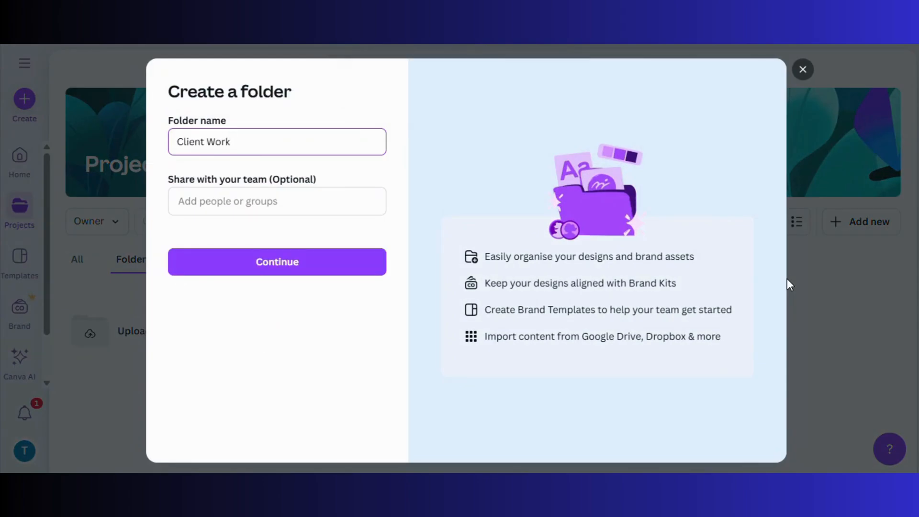
{"action": "left_click", "coordinate": [341, 275]}
Create a third folder named 'Brand Assets' and go back to the home page
{"action": "left_click", "coordinate": [871, 220]}
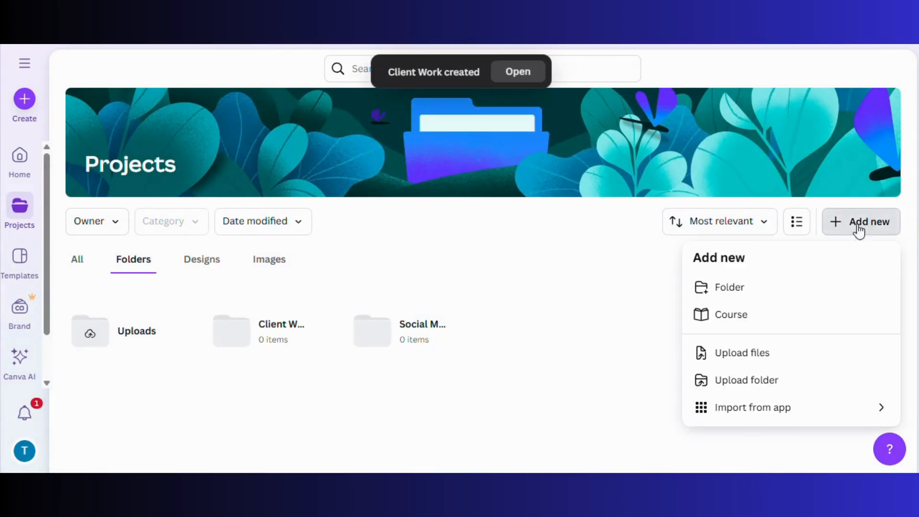
{"action": "left_click", "coordinate": [782, 286]}
{"action": "type", "text": "Br"}
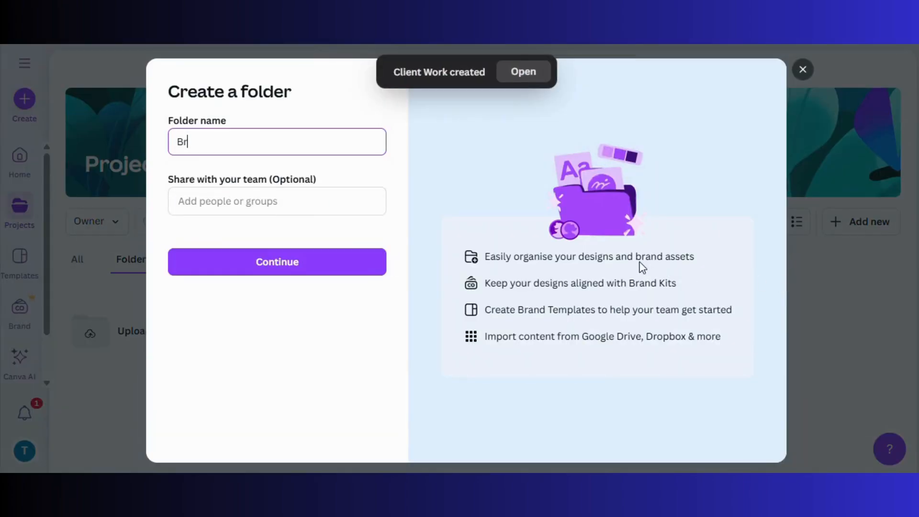
{"action": "type", "text": "and Assets"}
{"action": "left_click", "coordinate": [301, 271]}
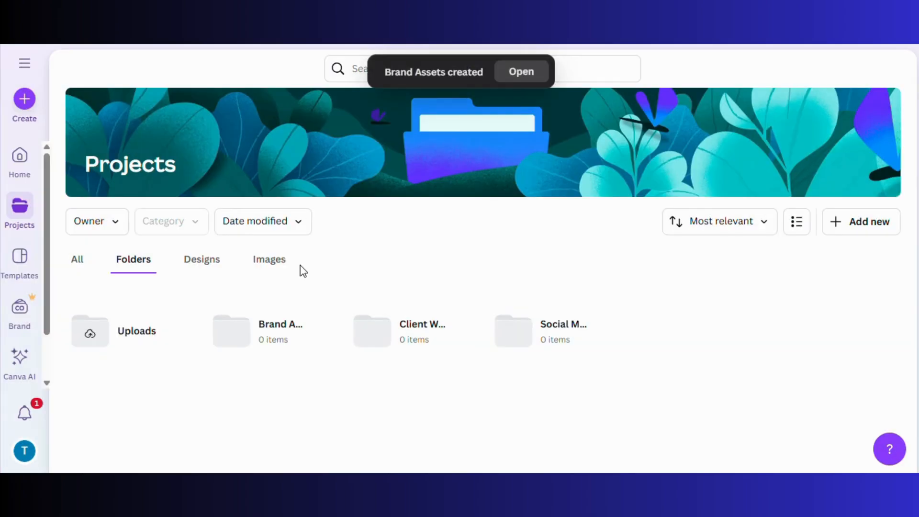
{"action": "left_click", "coordinate": [15, 162]}
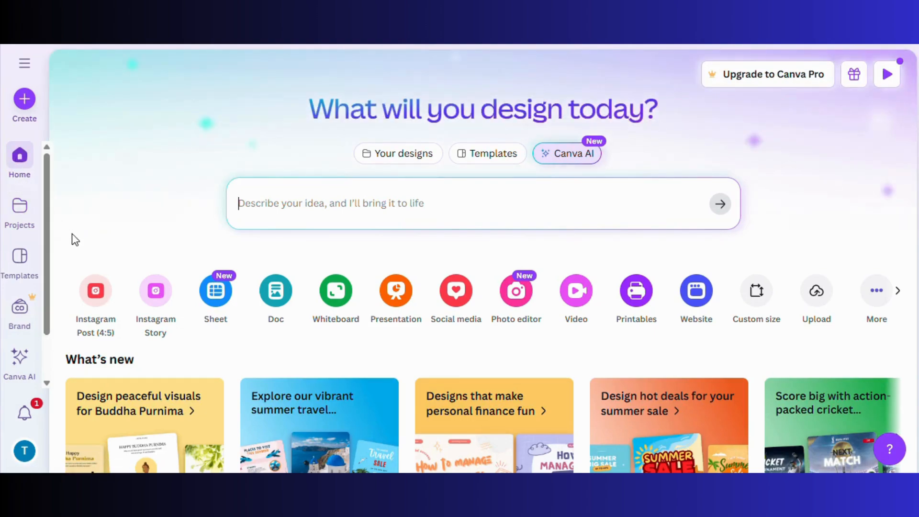
Move the Fonts design into Brand Assets and the second Instagram post into Social Media Posts
{"action": "scroll", "coordinate": [75, 240], "scroll_direction": "down", "scroll_amount": 7}
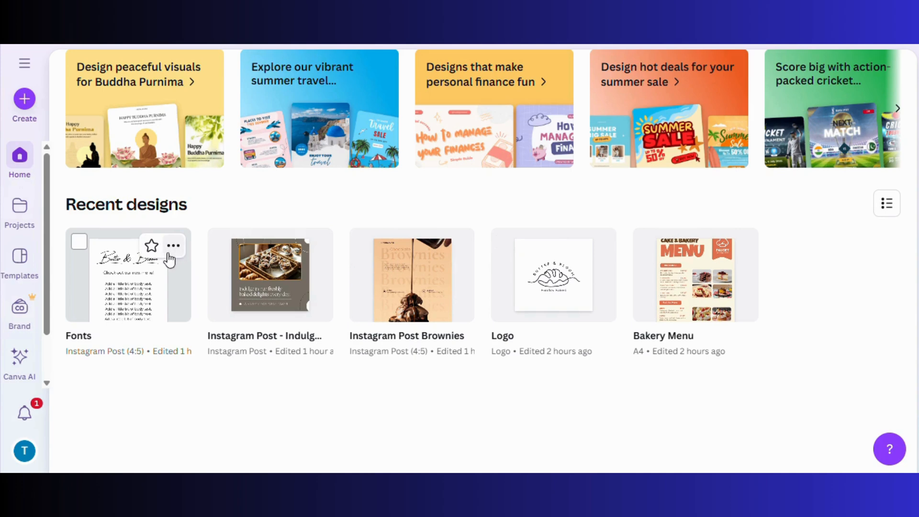
{"action": "left_click", "coordinate": [173, 246]}
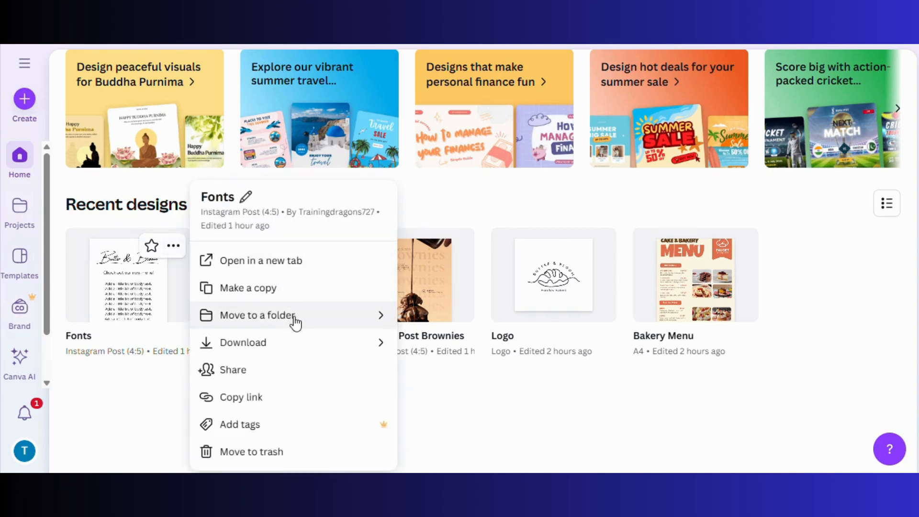
{"action": "left_click", "coordinate": [294, 316]}
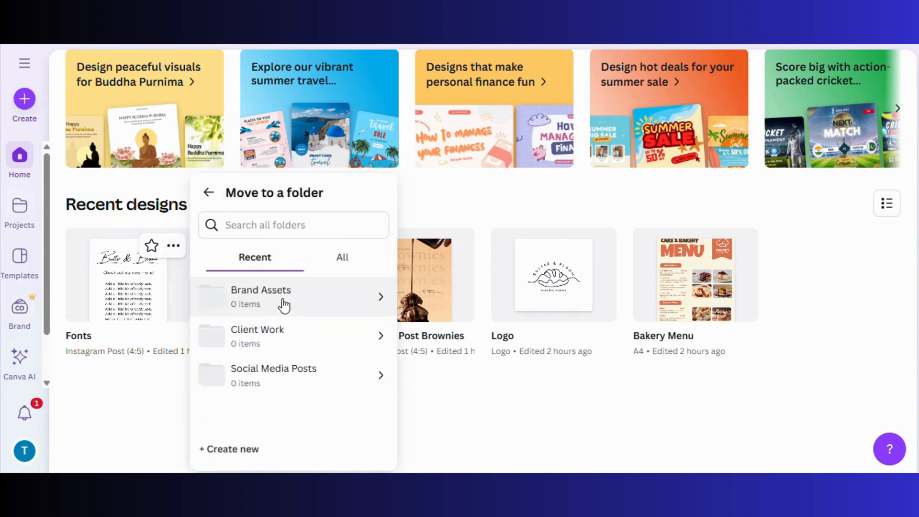
{"action": "left_click", "coordinate": [284, 305]}
{"action": "left_click", "coordinate": [342, 453]}
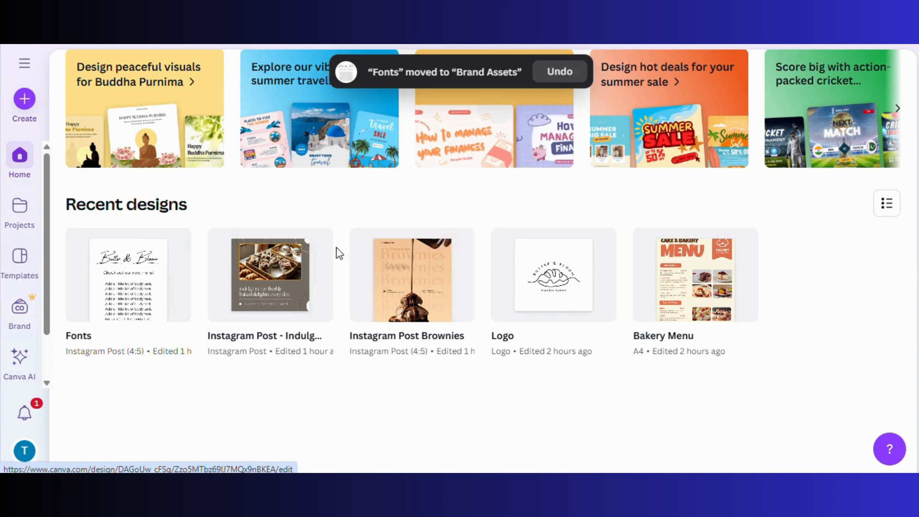
{"action": "left_click", "coordinate": [316, 245]}
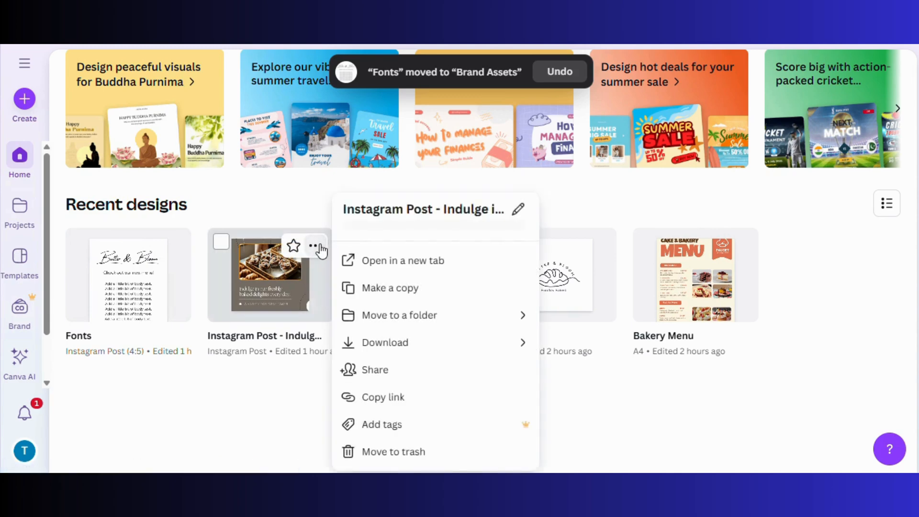
{"action": "left_click", "coordinate": [393, 316]}
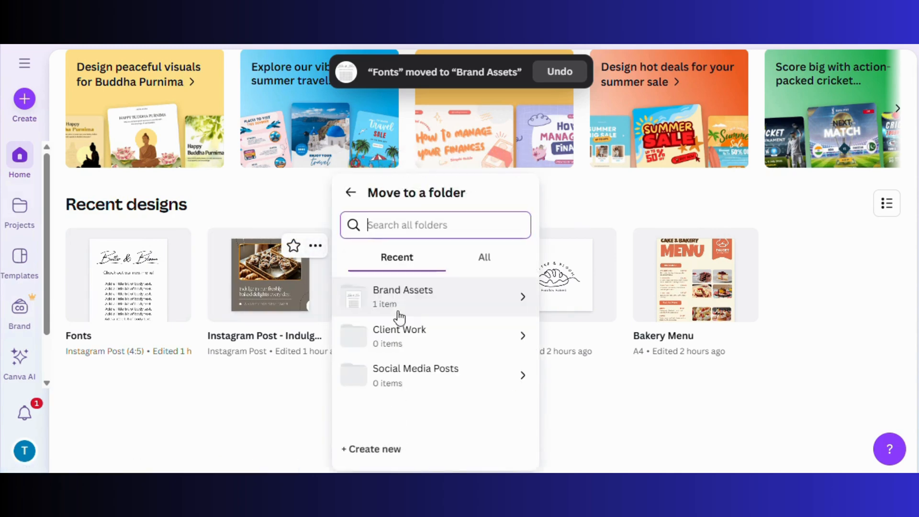
{"action": "left_click", "coordinate": [438, 378]}
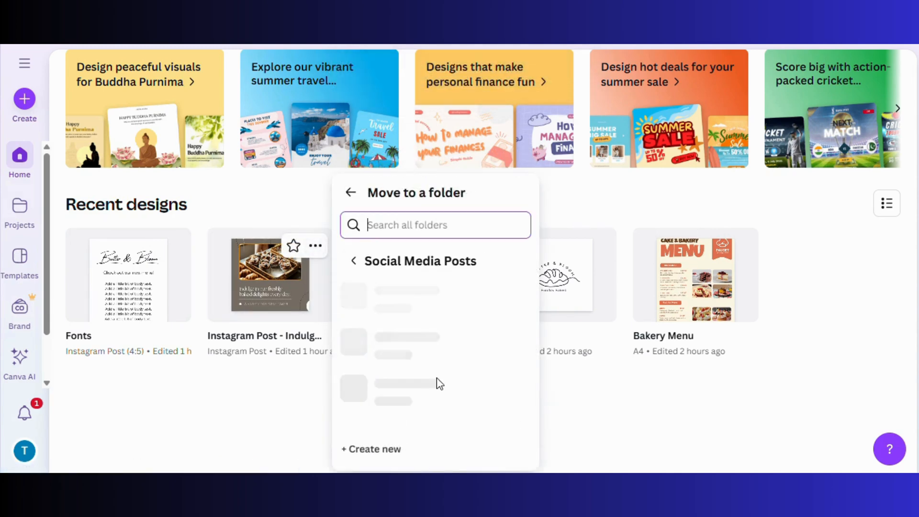
{"action": "left_click", "coordinate": [468, 449]}
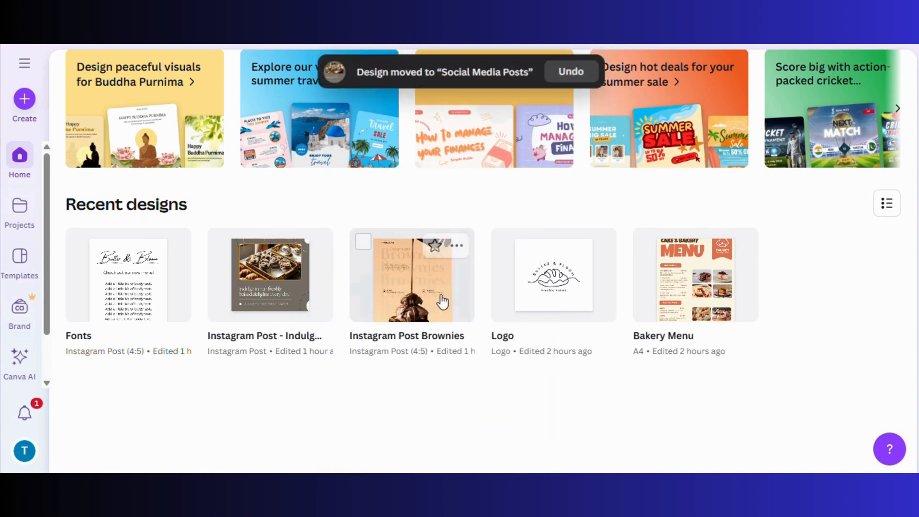
Move the Instagram Post Brownies design into Social Media Posts and the Logo into Brand Assets
{"action": "left_click", "coordinate": [456, 245]}
{"action": "left_click", "coordinate": [513, 315]}
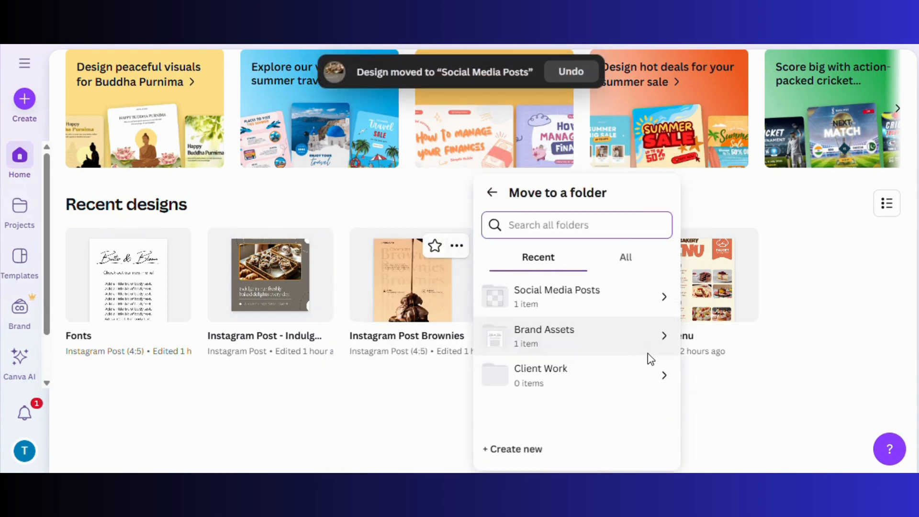
{"action": "left_click", "coordinate": [577, 308]}
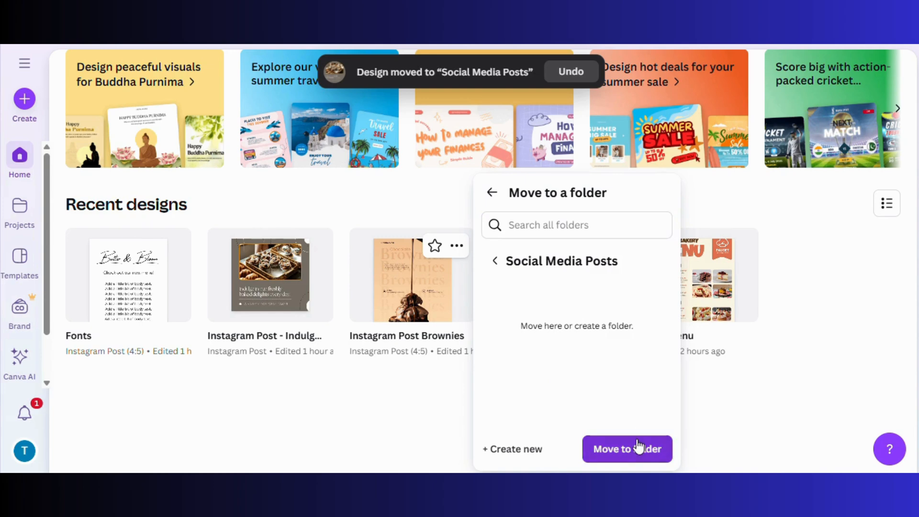
{"action": "left_click", "coordinate": [639, 446]}
{"action": "left_click", "coordinate": [599, 245]}
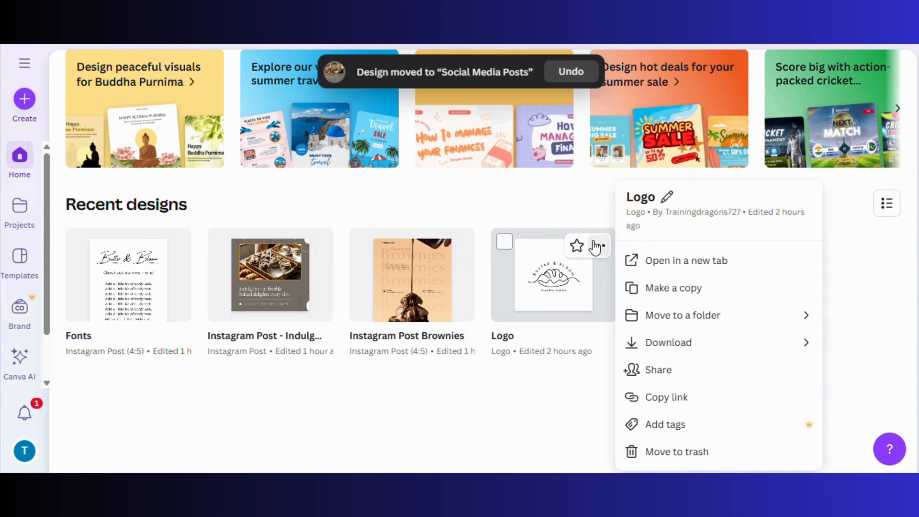
{"action": "left_click", "coordinate": [660, 314]}
{"action": "left_click", "coordinate": [698, 349]}
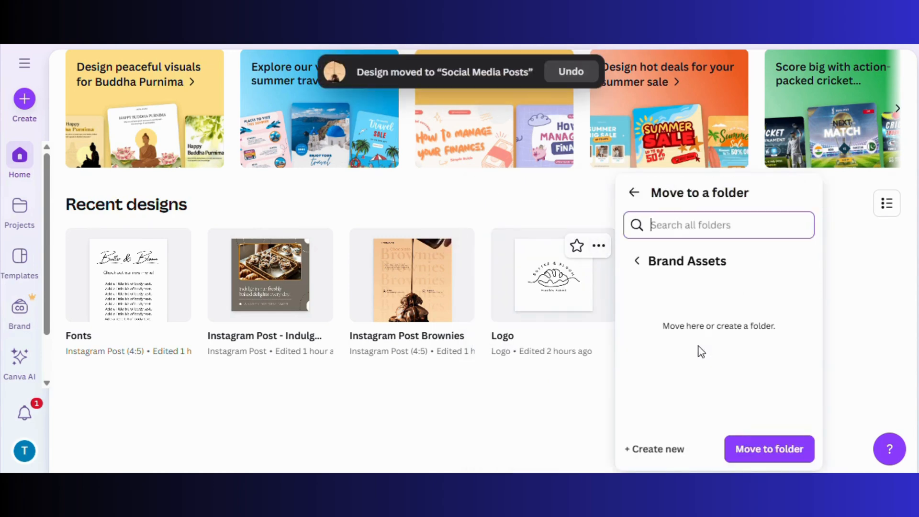
{"action": "left_click", "coordinate": [744, 448]}
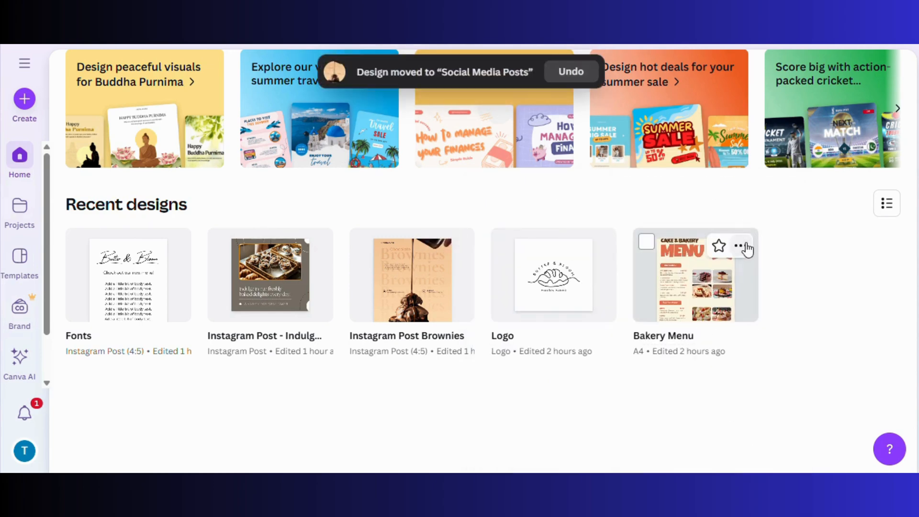
Move the Bakery Menu design into Client Work, then go to the Projects page
{"action": "left_click", "coordinate": [740, 246]}
{"action": "left_click", "coordinate": [603, 321]}
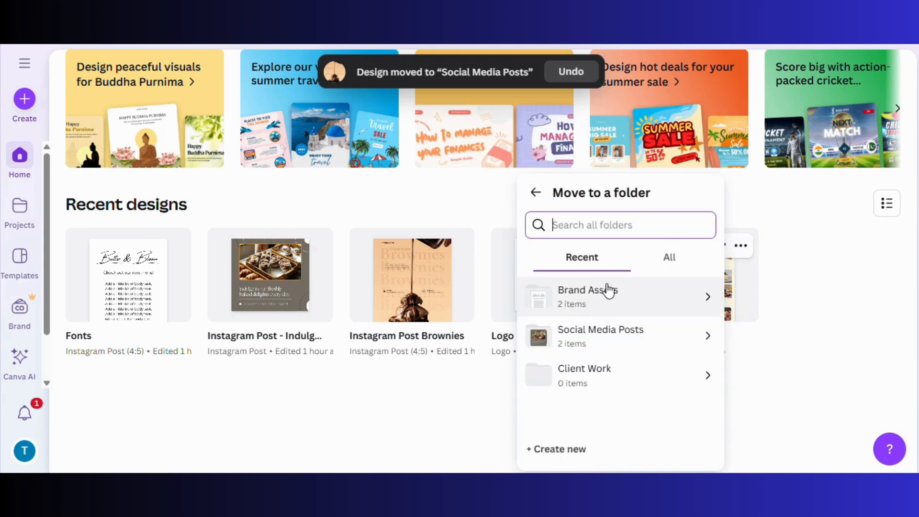
{"action": "left_click", "coordinate": [610, 378]}
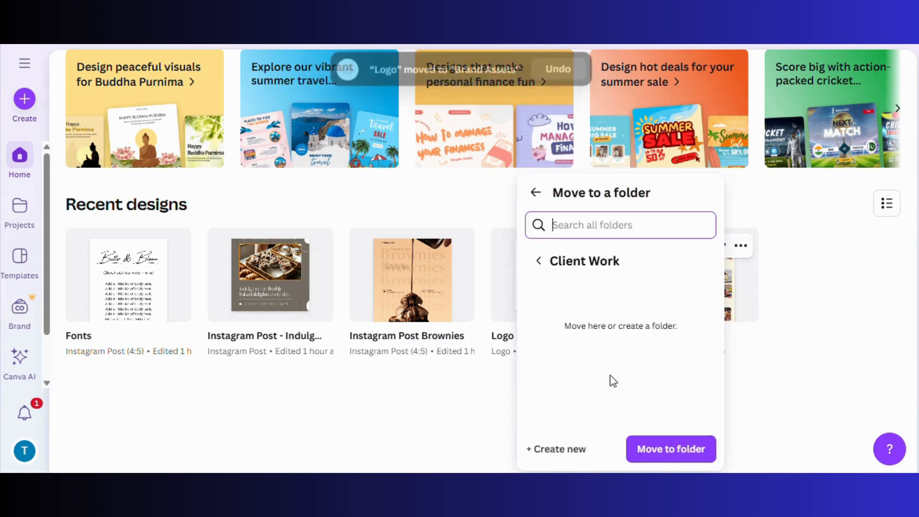
{"action": "left_click", "coordinate": [663, 453]}
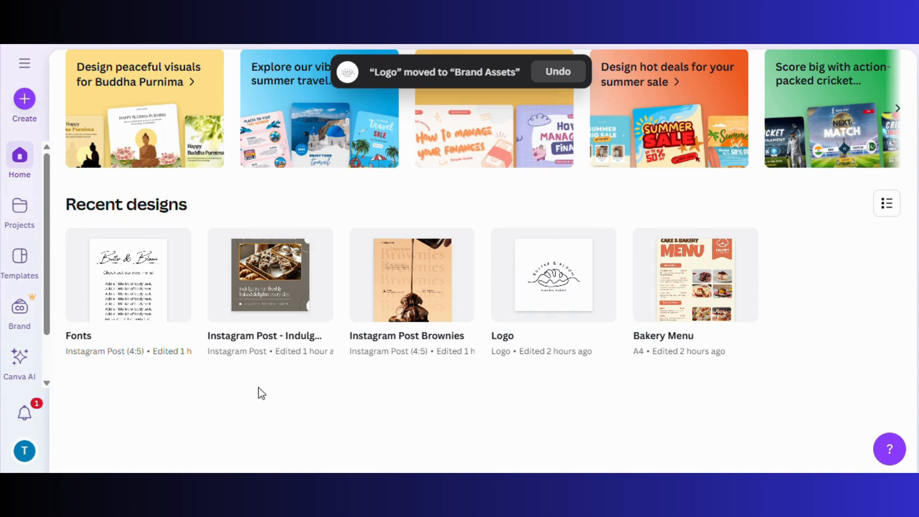
{"action": "left_click", "coordinate": [19, 221]}
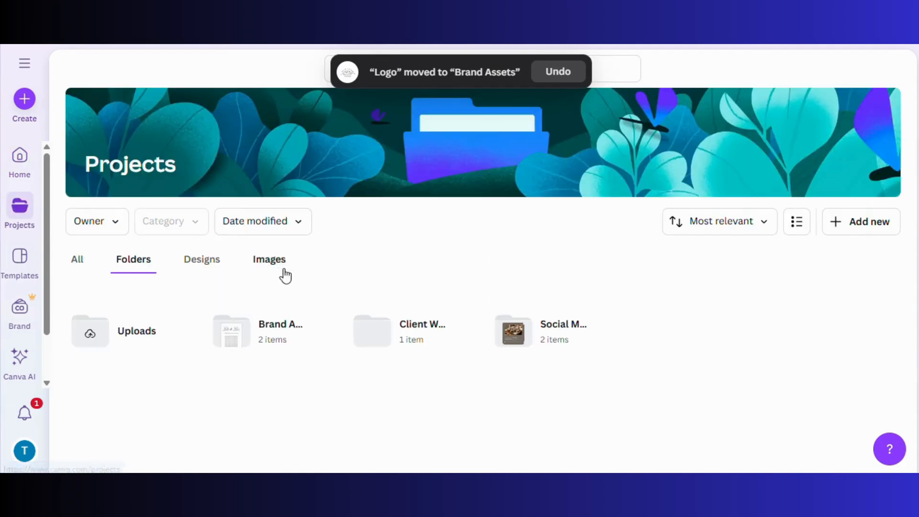
{"action": "left_click", "coordinate": [797, 221]}
{"action": "left_click", "coordinate": [798, 222]}
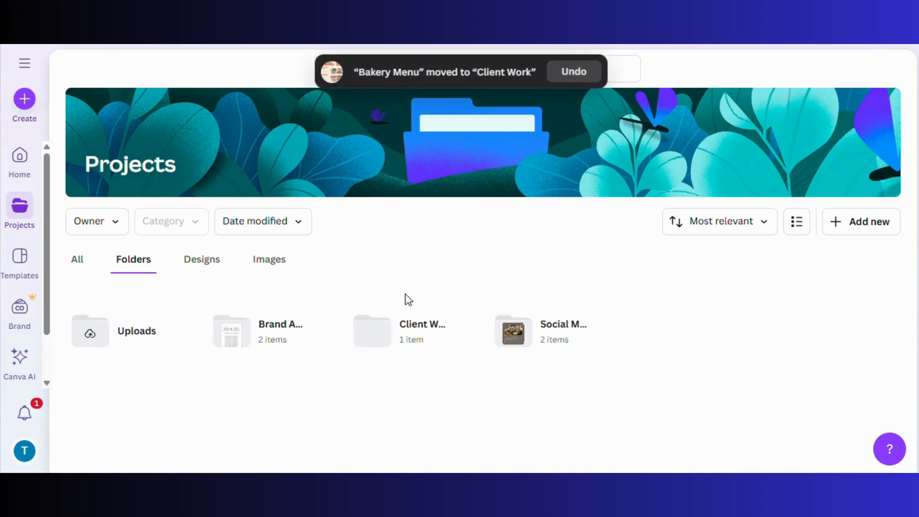
{"action": "scroll", "coordinate": [275, 316], "scroll_direction": "down", "scroll_amount": 1}
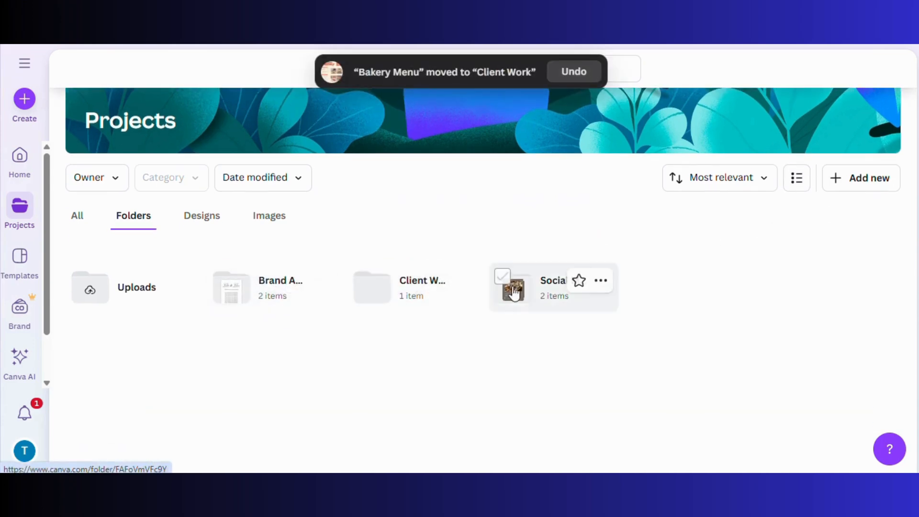
{"action": "left_click", "coordinate": [271, 305]}
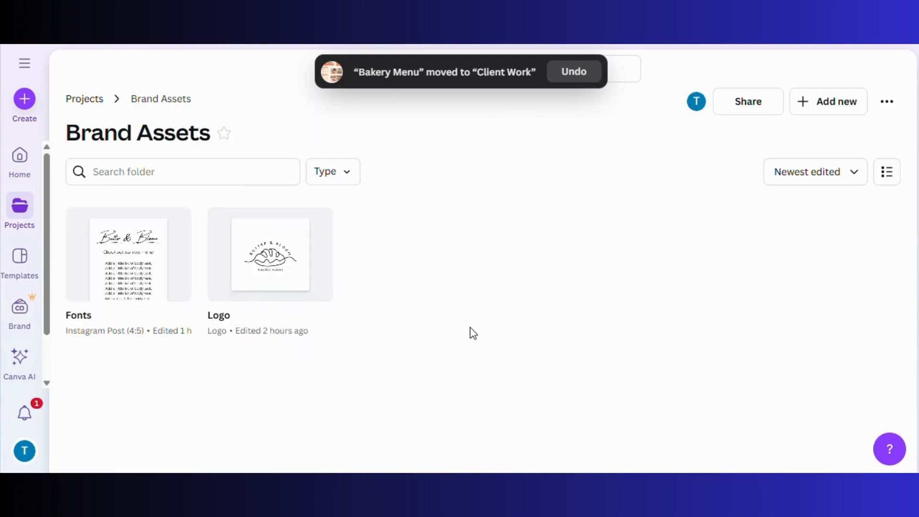
{"action": "left_click", "coordinate": [91, 104]}
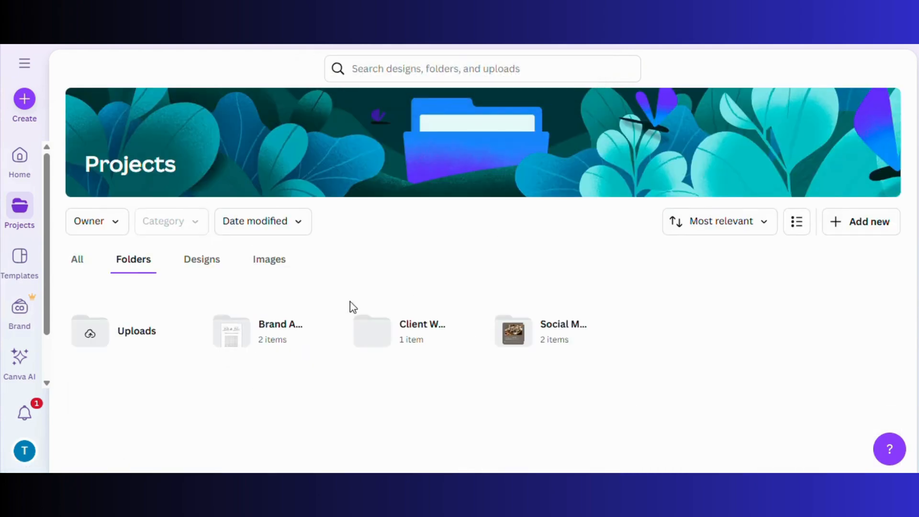
{"action": "left_click", "coordinate": [393, 342]}
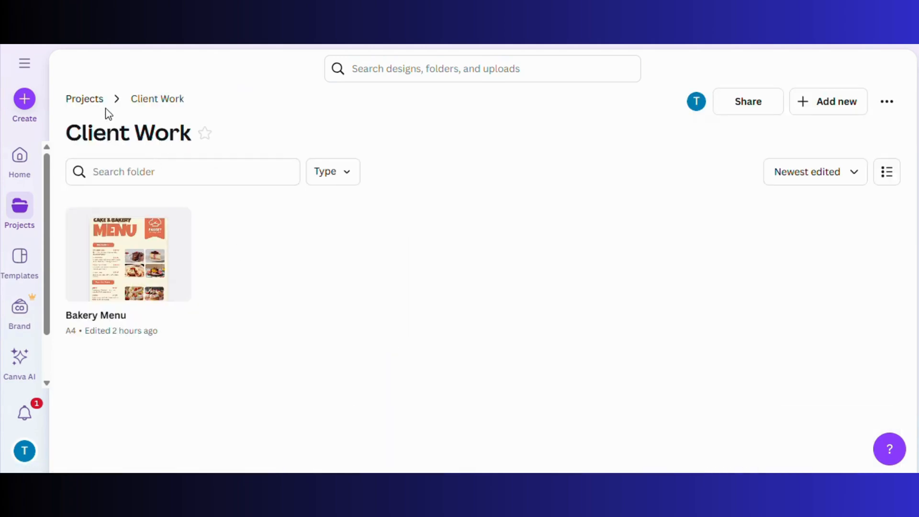
{"action": "left_click", "coordinate": [92, 100]}
{"action": "left_click", "coordinate": [547, 332]}
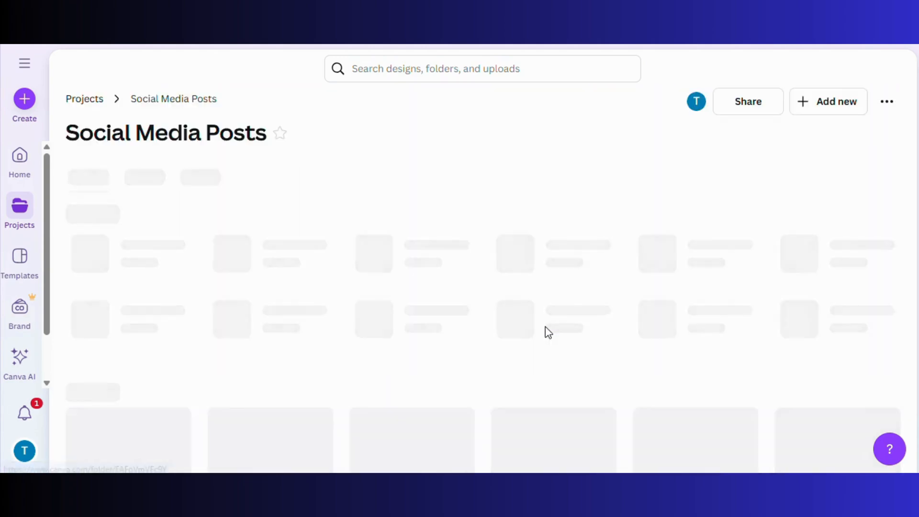
{"action": "left_click", "coordinate": [79, 102]}
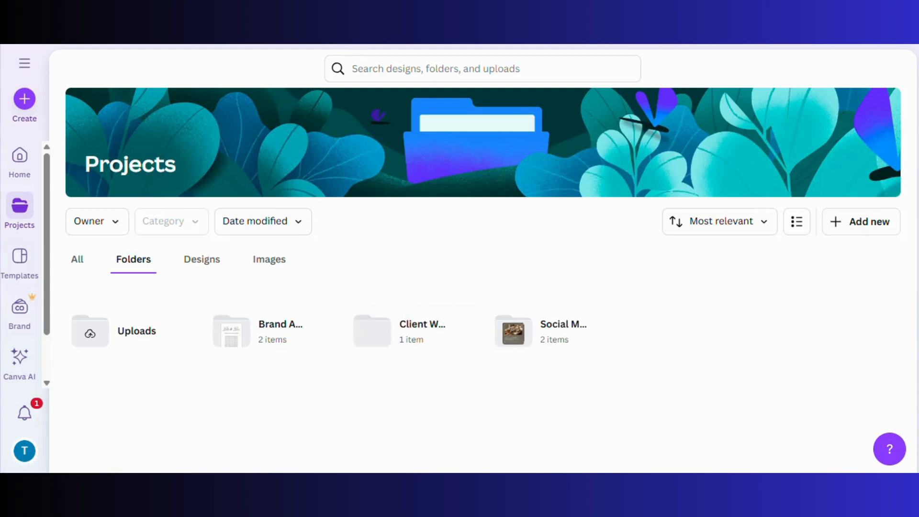
Open the Brand Kit and scroll through its Logos, Colours and Fonts sections
{"action": "left_click", "coordinate": [19, 311]}
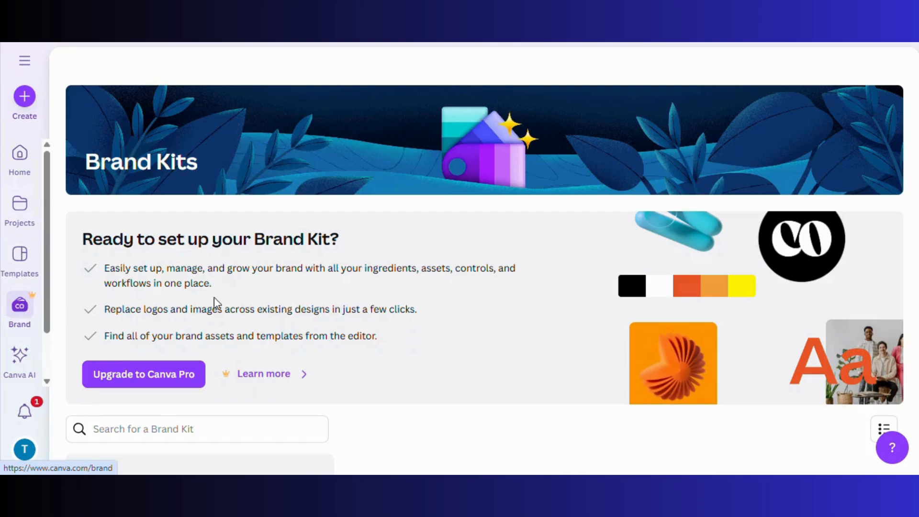
{"action": "scroll", "coordinate": [260, 305], "scroll_direction": "down", "scroll_amount": 4}
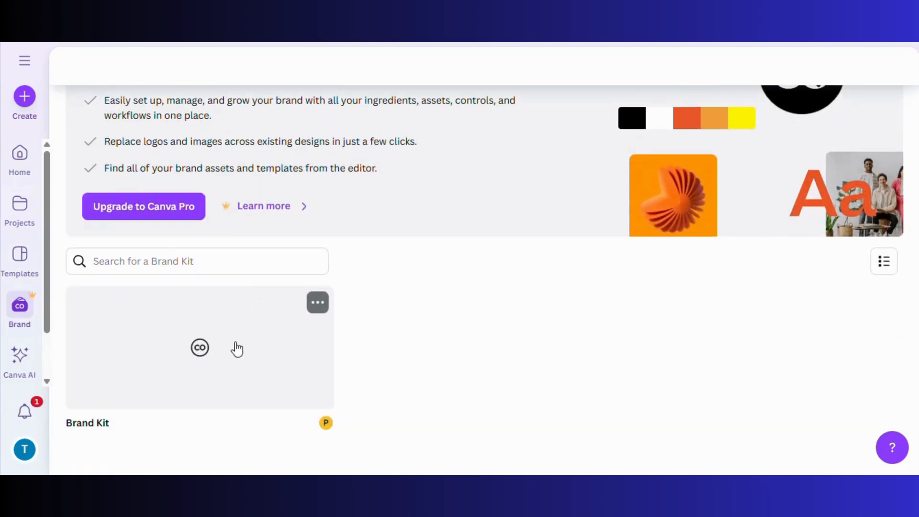
{"action": "left_click", "coordinate": [227, 351]}
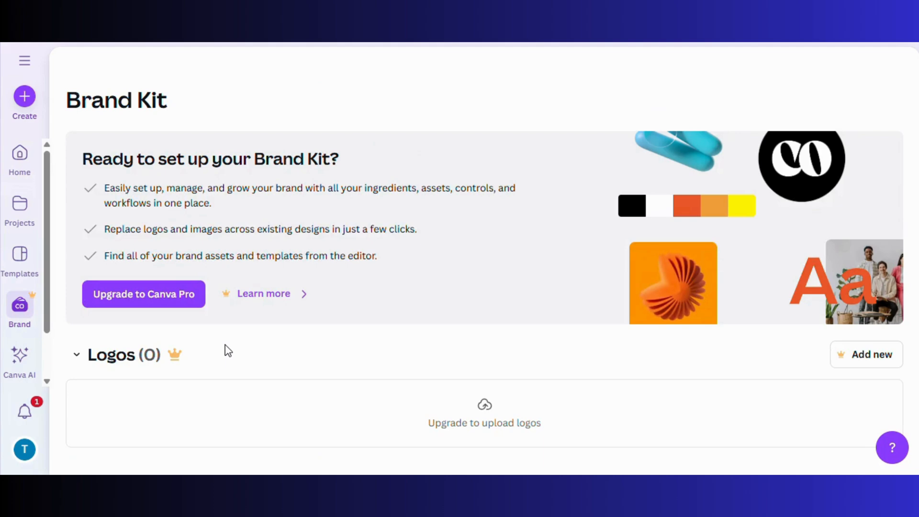
{"action": "scroll", "coordinate": [228, 351], "scroll_direction": "down", "scroll_amount": 5}
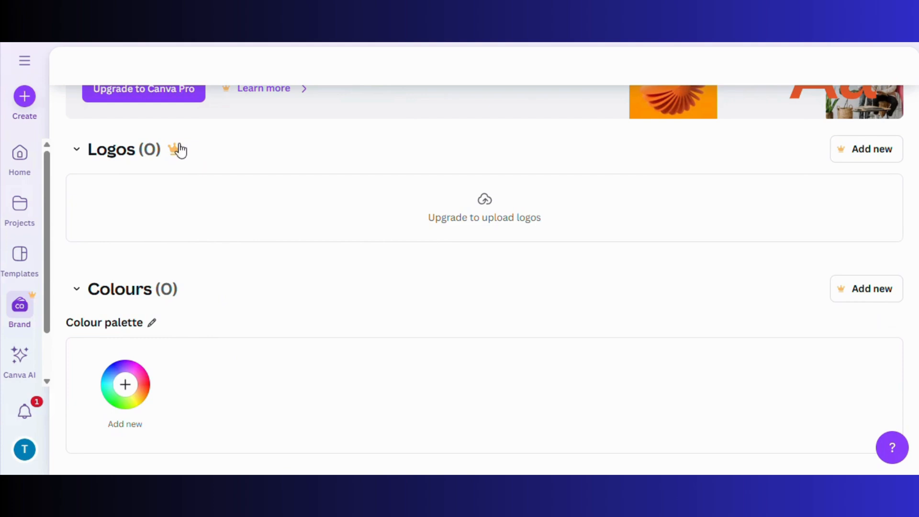
{"action": "scroll", "coordinate": [240, 239], "scroll_direction": "down", "scroll_amount": 3}
{"action": "scroll", "coordinate": [103, 214], "scroll_direction": "down", "scroll_amount": 1}
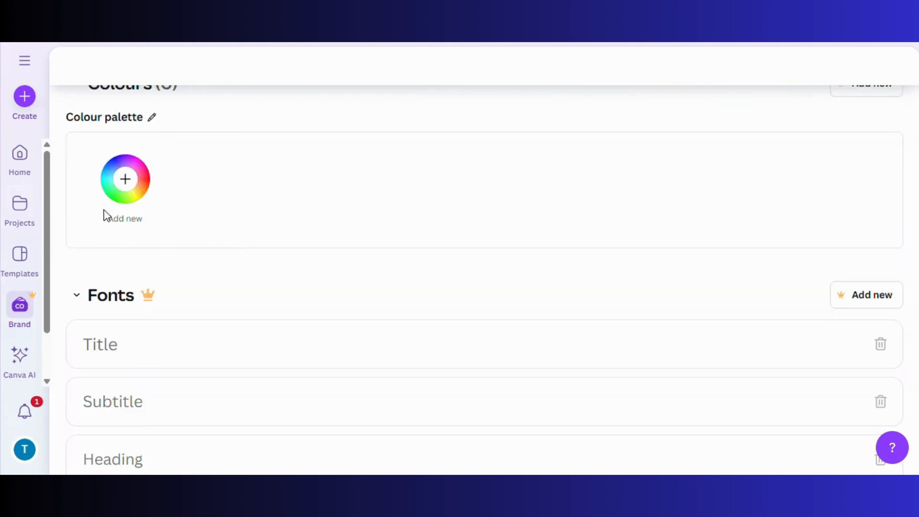
{"action": "scroll", "coordinate": [102, 217], "scroll_direction": "up", "scroll_amount": 2}
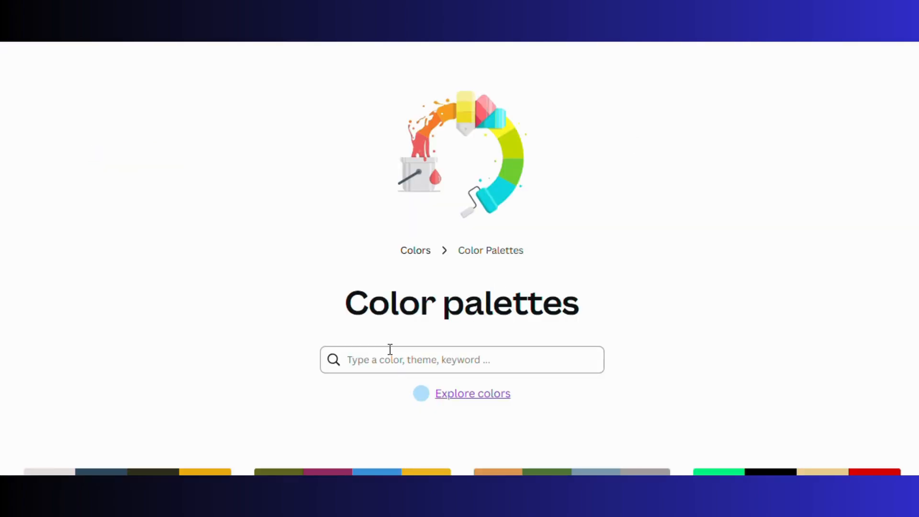
Search colour palettes for 'bake' and copy the Rose Quartz hex code #EDD0C0
{"action": "left_click", "coordinate": [464, 356]}
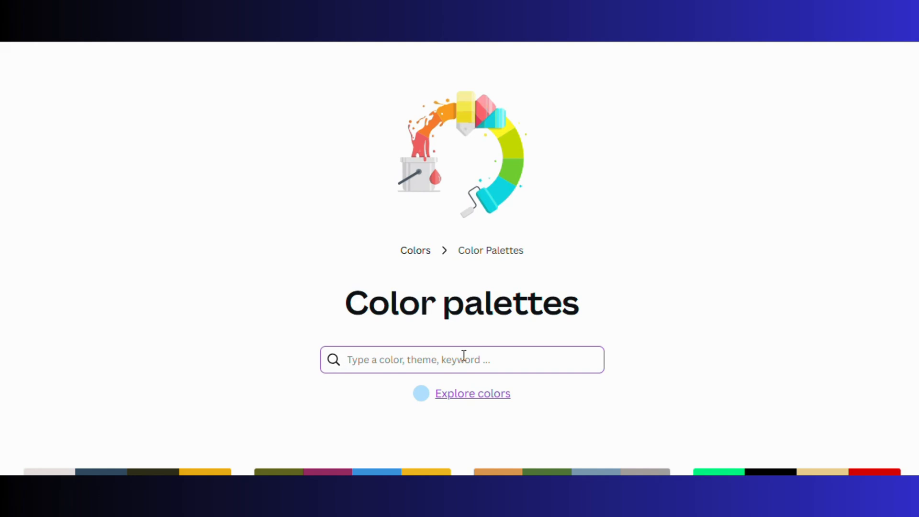
{"action": "type", "text": "bakery"}
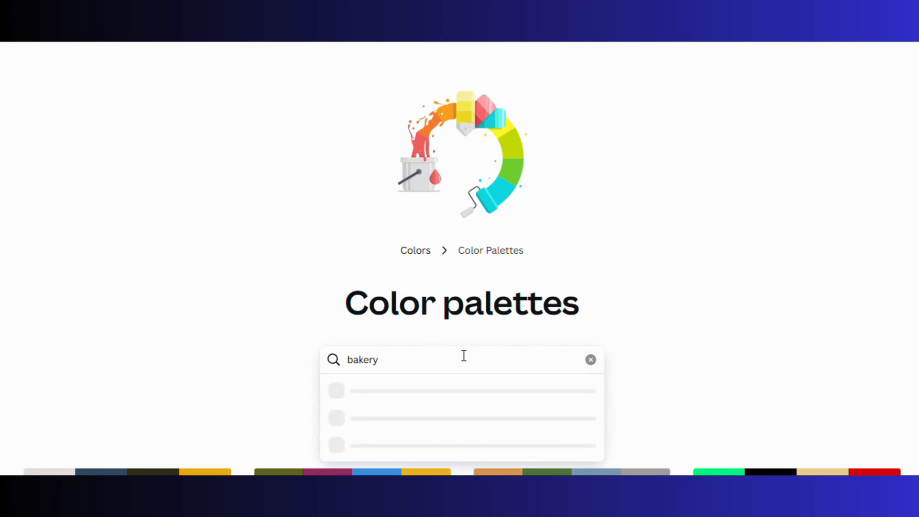
{"action": "key", "text": "Return"}
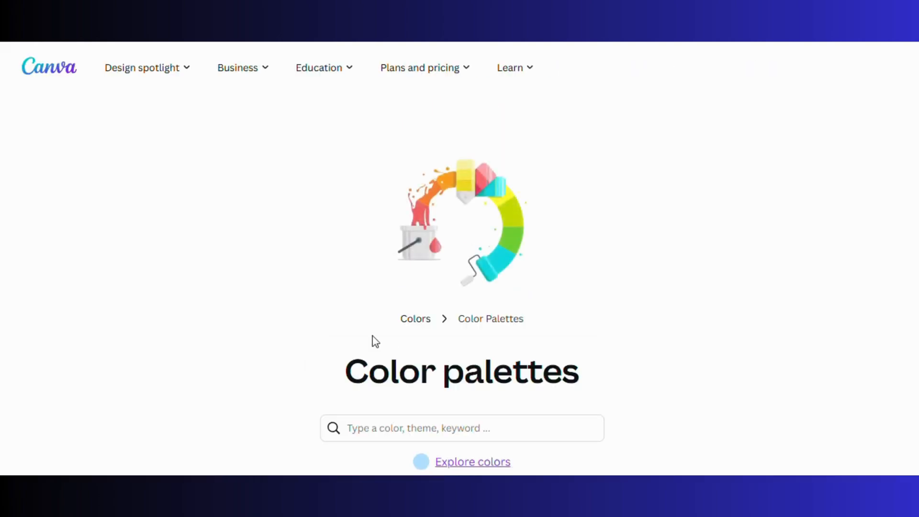
{"action": "scroll", "coordinate": [383, 347], "scroll_direction": "down", "scroll_amount": 5}
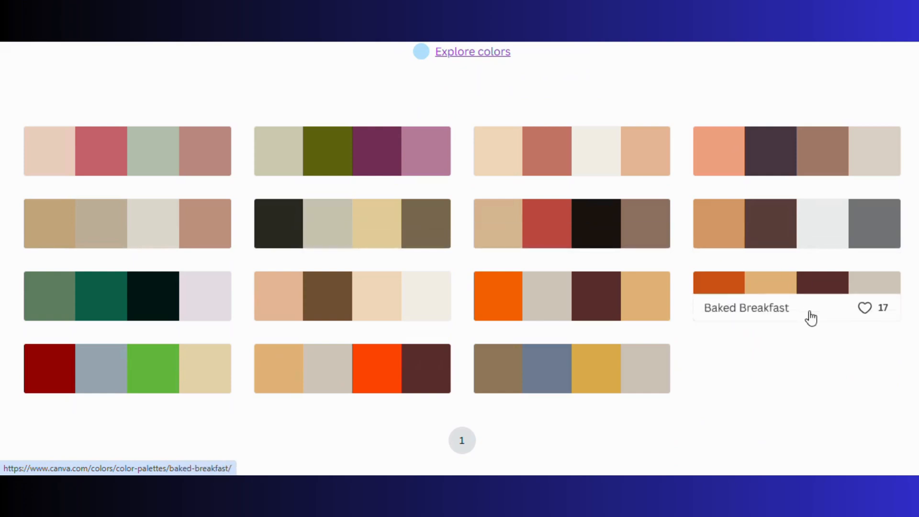
{"action": "scroll", "coordinate": [256, 311], "scroll_direction": "down", "scroll_amount": 2}
{"action": "scroll", "coordinate": [88, 262], "scroll_direction": "up", "scroll_amount": 4}
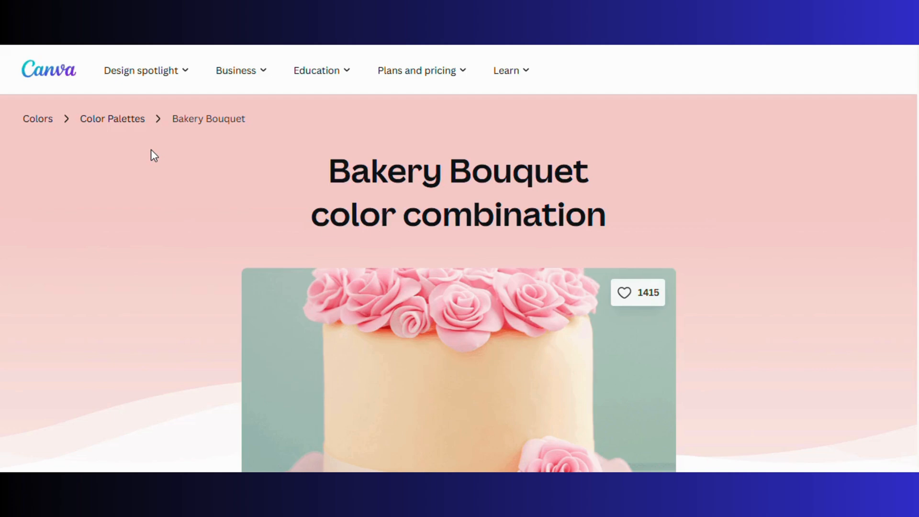
{"action": "scroll", "coordinate": [151, 150], "scroll_direction": "down", "scroll_amount": 6}
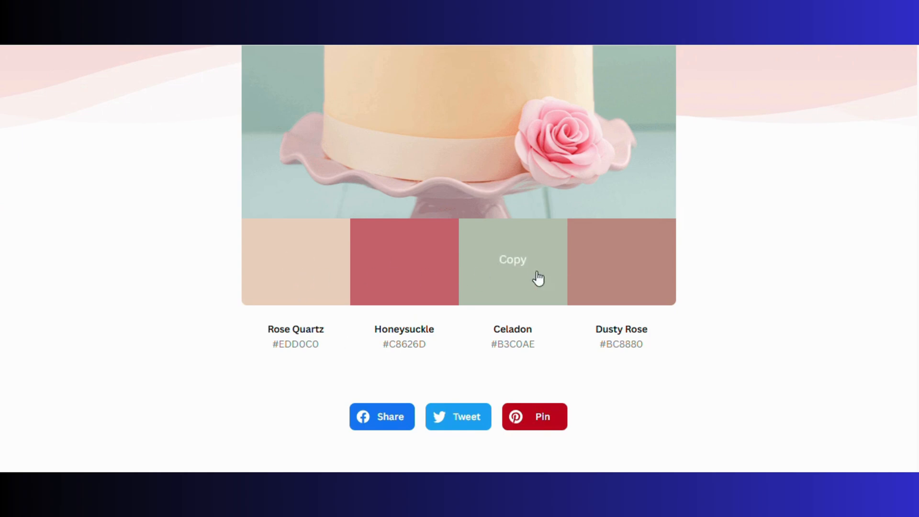
{"action": "left_click", "coordinate": [269, 261]}
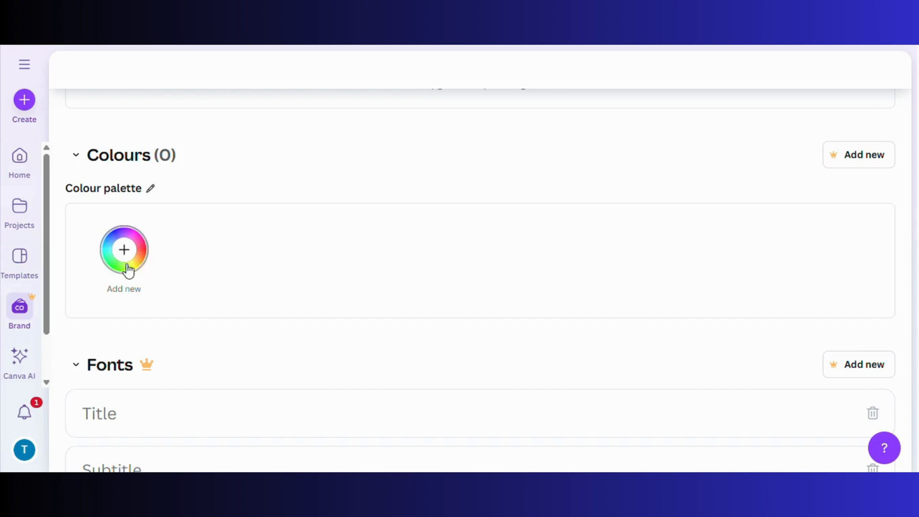
Add the copied Rose Quartz #EDD0C0 as the first brand palette colour
{"action": "left_click", "coordinate": [123, 261]}
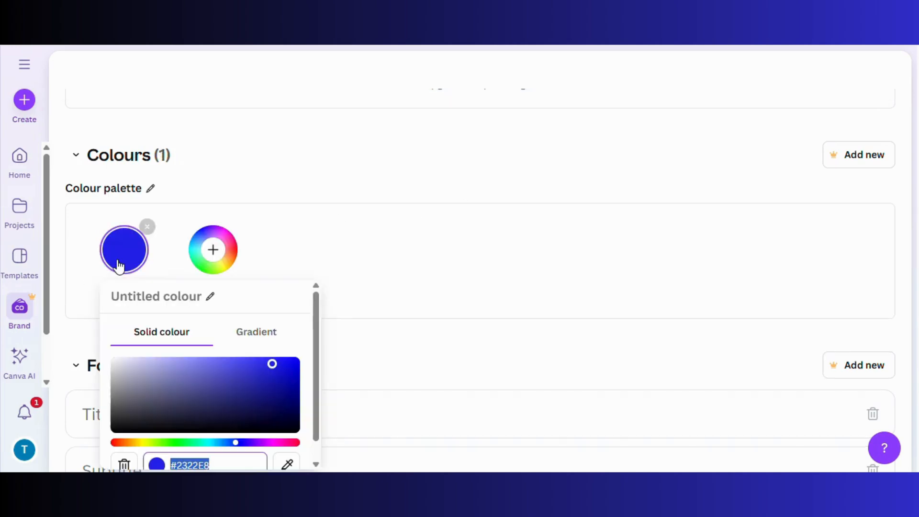
{"action": "scroll", "coordinate": [215, 411], "scroll_direction": "down", "scroll_amount": 1}
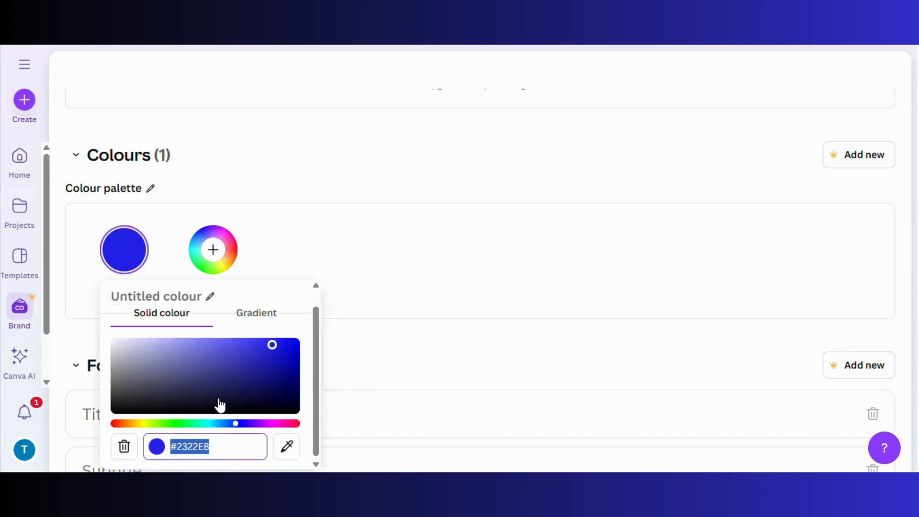
{"action": "key", "text": "ctrl+v"}
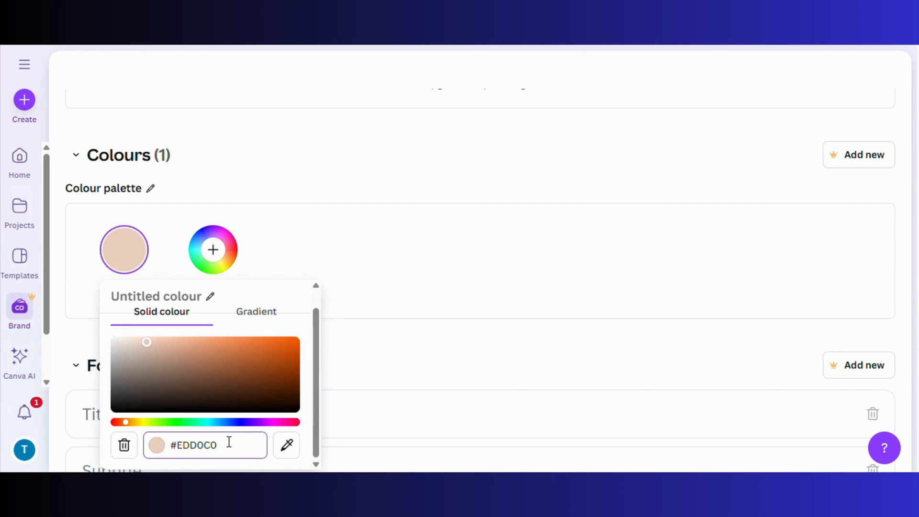
{"action": "left_click", "coordinate": [456, 279]}
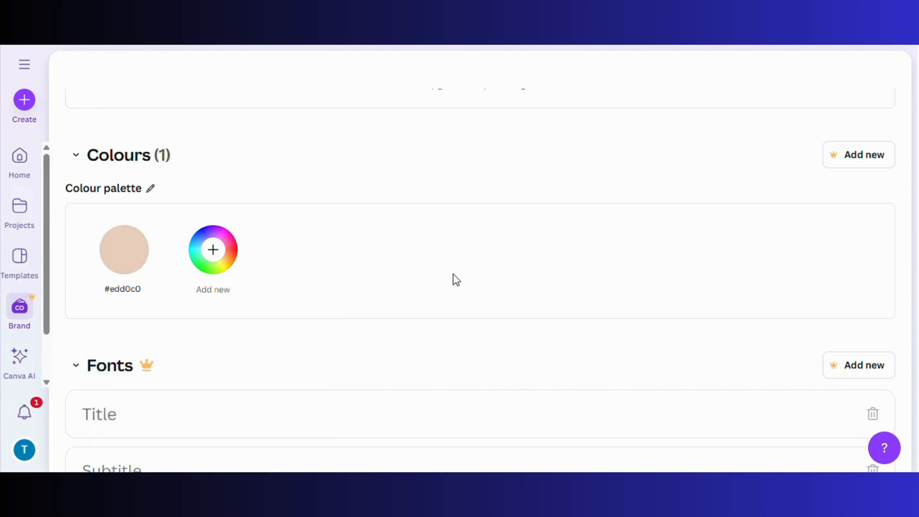
Add Honeysuckle #C8626D as the second brand palette colour
{"action": "left_click", "coordinate": [214, 248]}
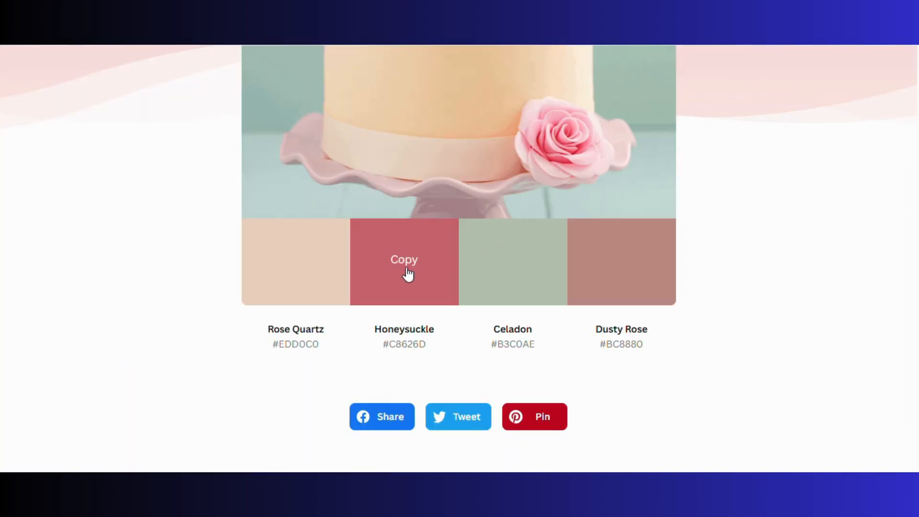
{"action": "left_click", "coordinate": [407, 273]}
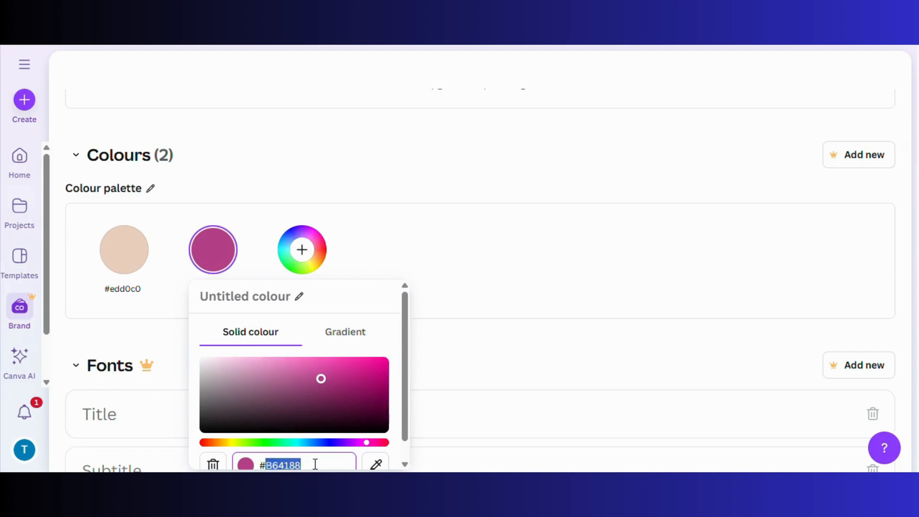
{"action": "scroll", "coordinate": [311, 464], "scroll_direction": "down", "scroll_amount": 1}
{"action": "right_click", "coordinate": [268, 441]}
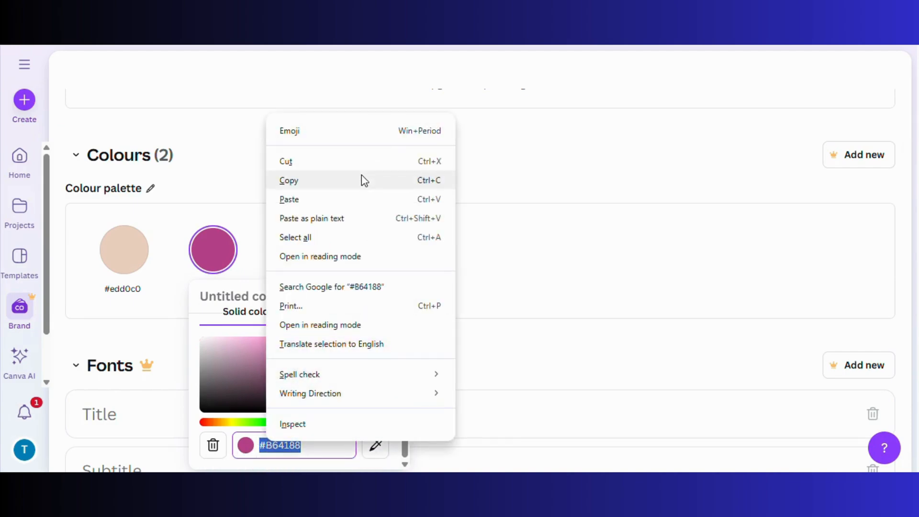
{"action": "left_click", "coordinate": [358, 197]}
{"action": "left_click", "coordinate": [624, 329]}
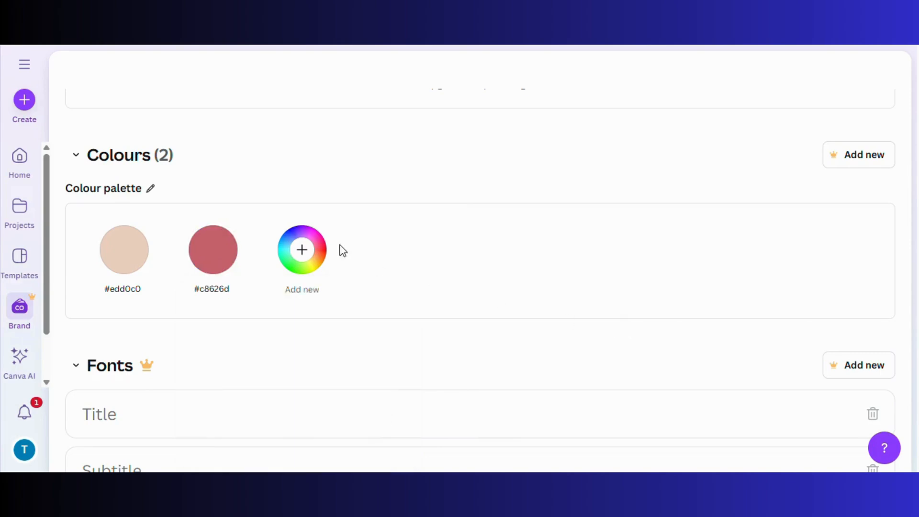
Replace the third colour's #8E1B51 with Celadon #B3C0AE
{"action": "left_click", "coordinate": [304, 246]}
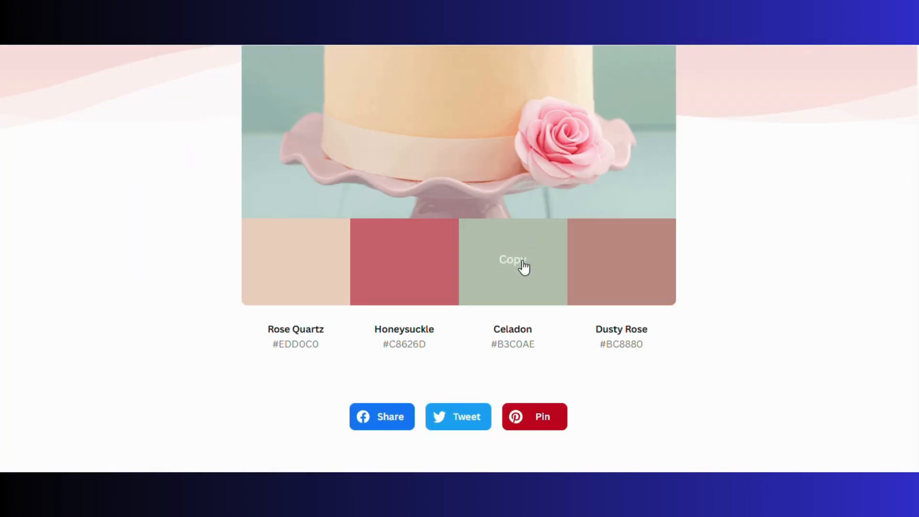
{"action": "left_click", "coordinate": [515, 268]}
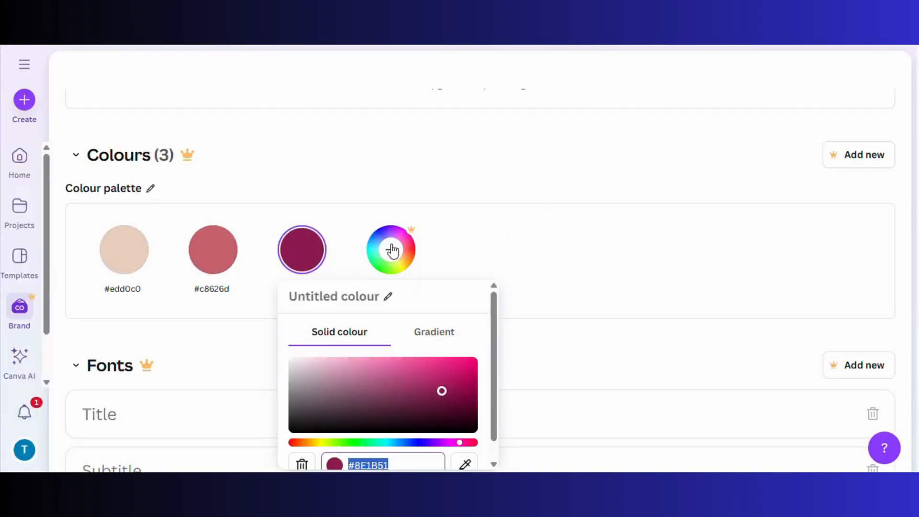
{"action": "left_click_drag", "start_coordinate": [414, 460], "coordinate": [342, 457]}
{"action": "right_click", "coordinate": [374, 450]}
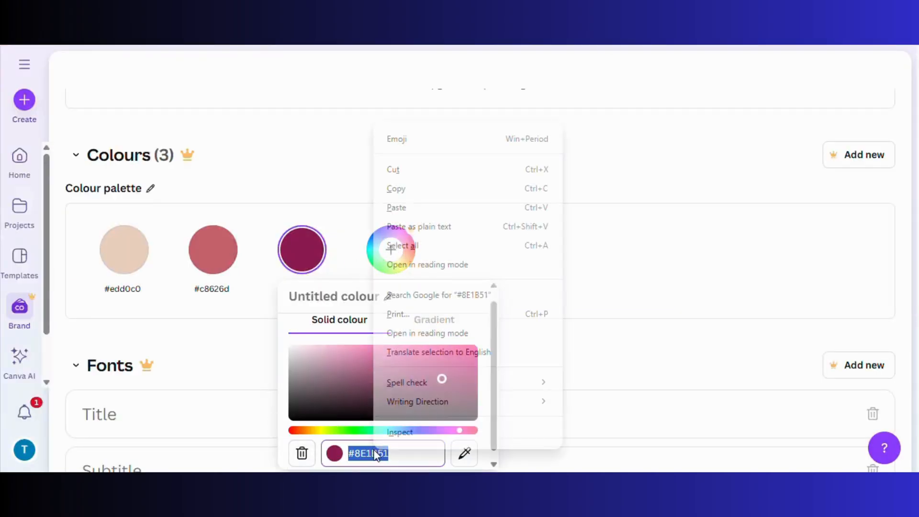
{"action": "left_click", "coordinate": [451, 205]}
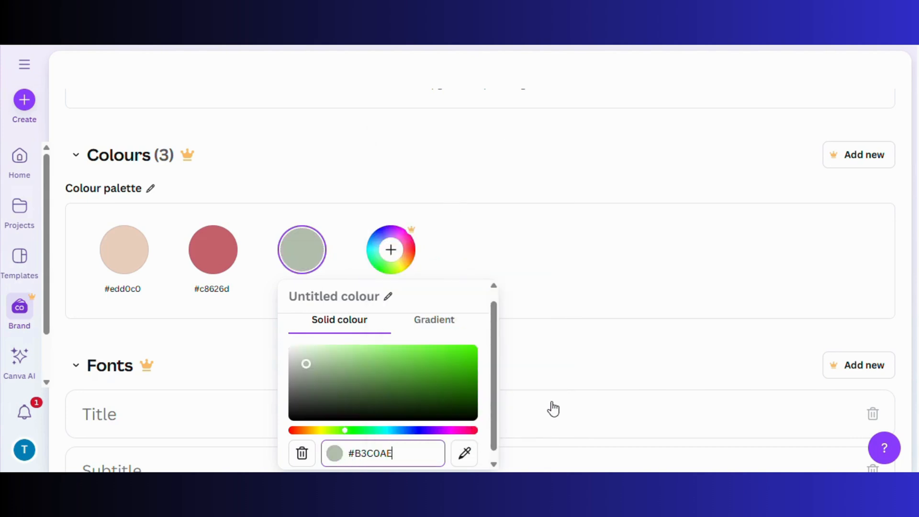
{"action": "left_click", "coordinate": [551, 405]}
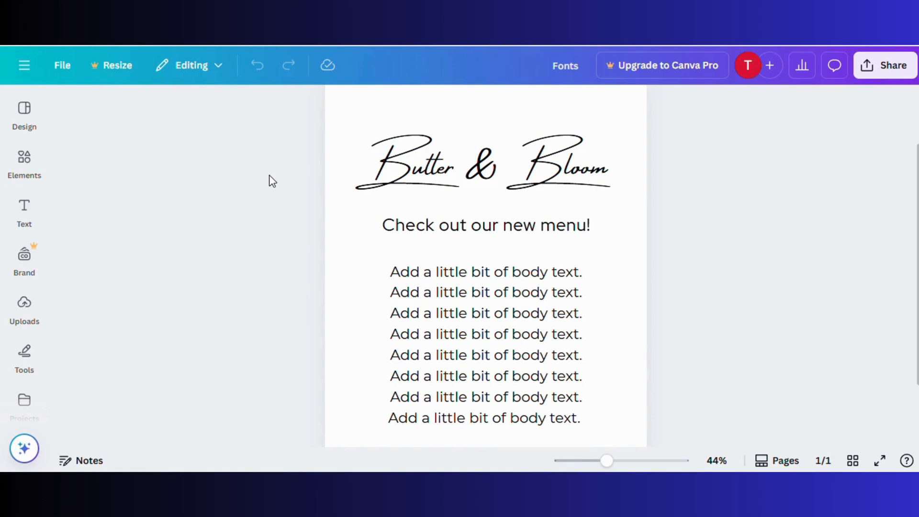
Check the fonts used by the Butter & Bloom title and the 'Check out our new menu!' heading
{"action": "left_click", "coordinate": [387, 181]}
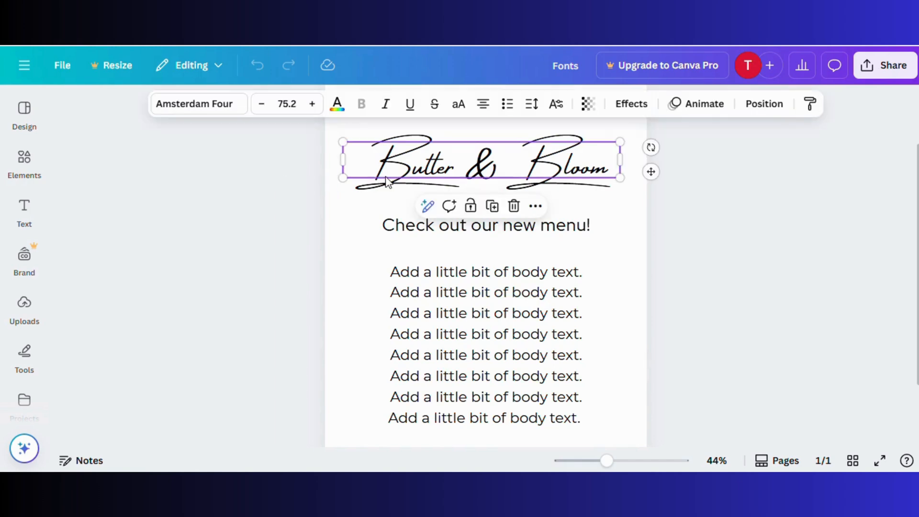
{"action": "left_click", "coordinate": [237, 109]}
{"action": "scroll", "coordinate": [205, 259], "scroll_direction": "down", "scroll_amount": 3}
{"action": "scroll", "coordinate": [205, 261], "scroll_direction": "down", "scroll_amount": 10}
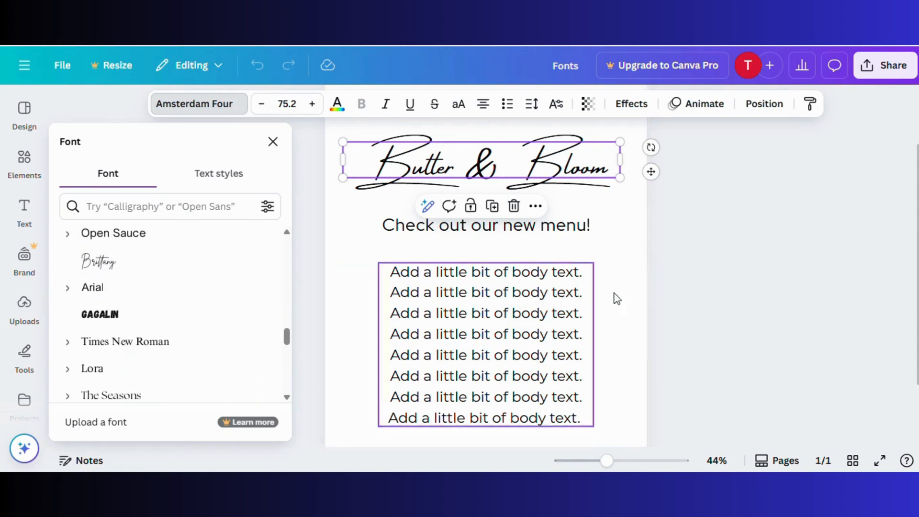
{"action": "left_click", "coordinate": [716, 278]}
{"action": "left_click", "coordinate": [708, 268]}
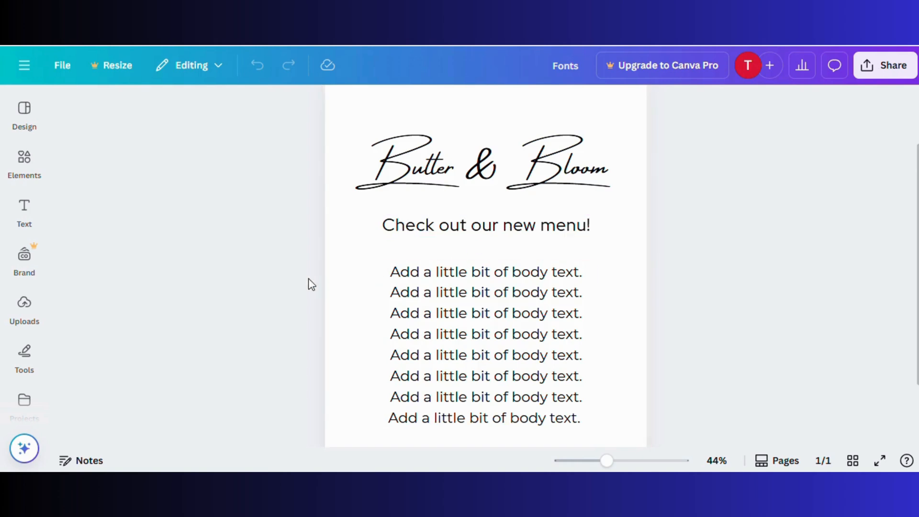
{"action": "left_click", "coordinate": [393, 226]}
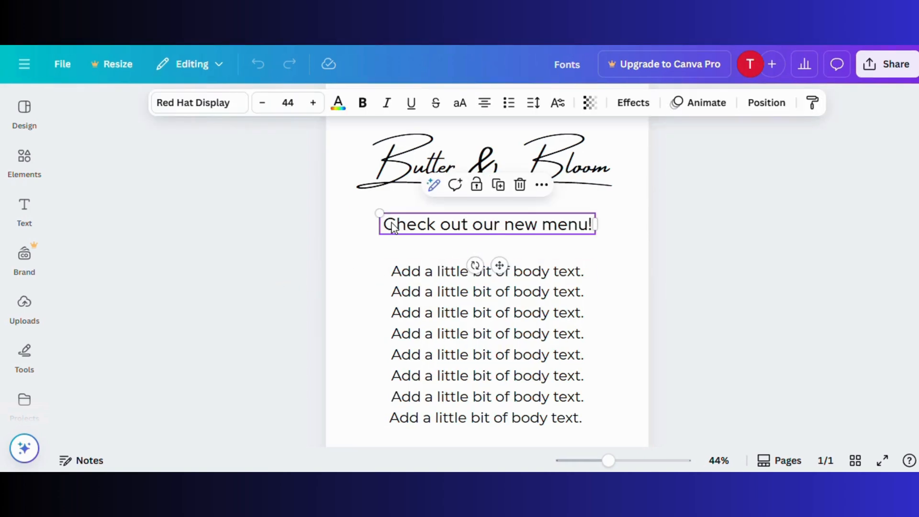
{"action": "left_click", "coordinate": [243, 113]}
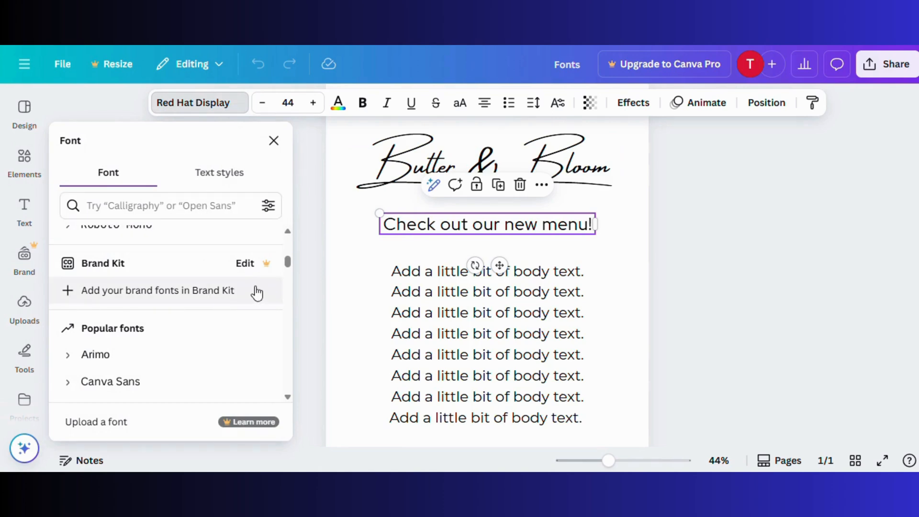
{"action": "left_click", "coordinate": [308, 312]}
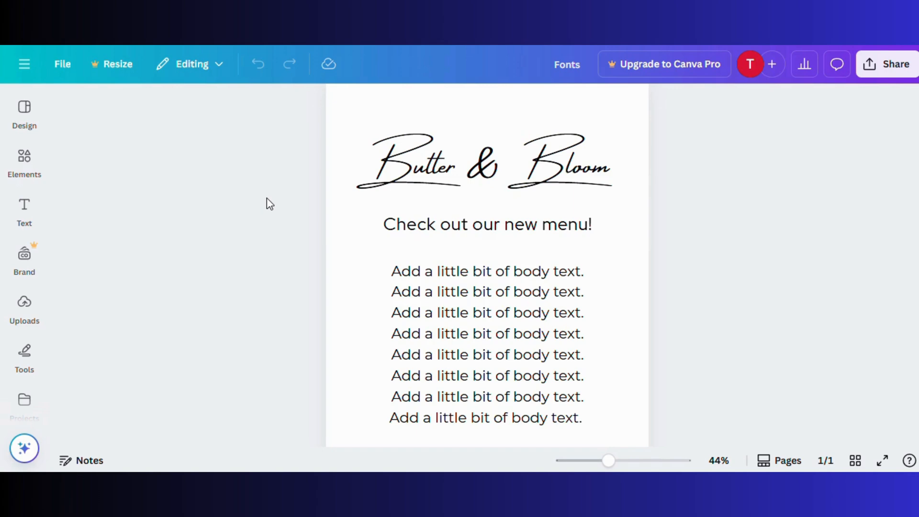
Group the title, heading and body text together and copy the group
{"action": "left_click_drag", "start_coordinate": [274, 102], "coordinate": [768, 375]}
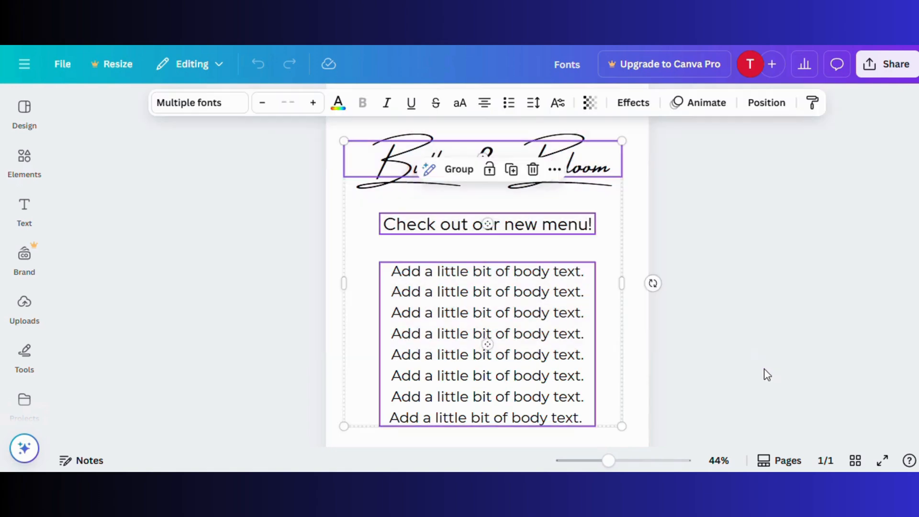
{"action": "left_click", "coordinate": [449, 175]}
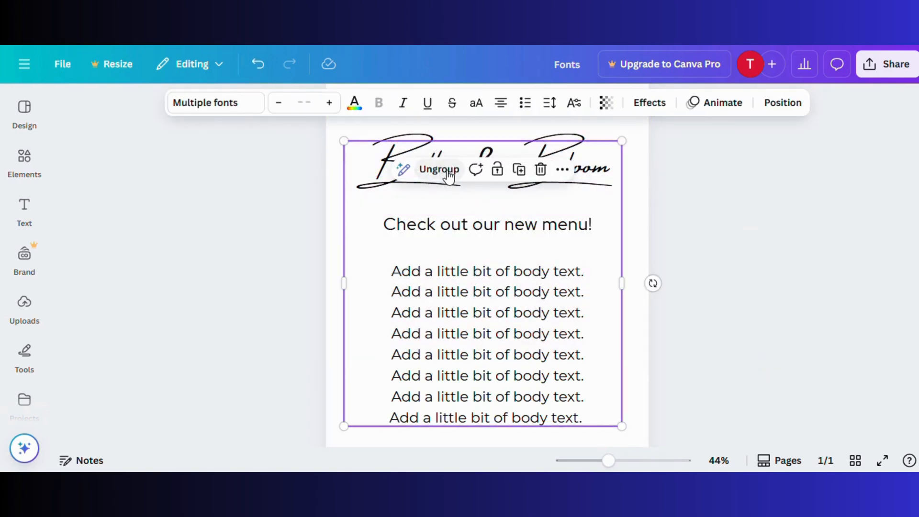
{"action": "left_click", "coordinate": [564, 175]}
{"action": "left_click", "coordinate": [576, 205]}
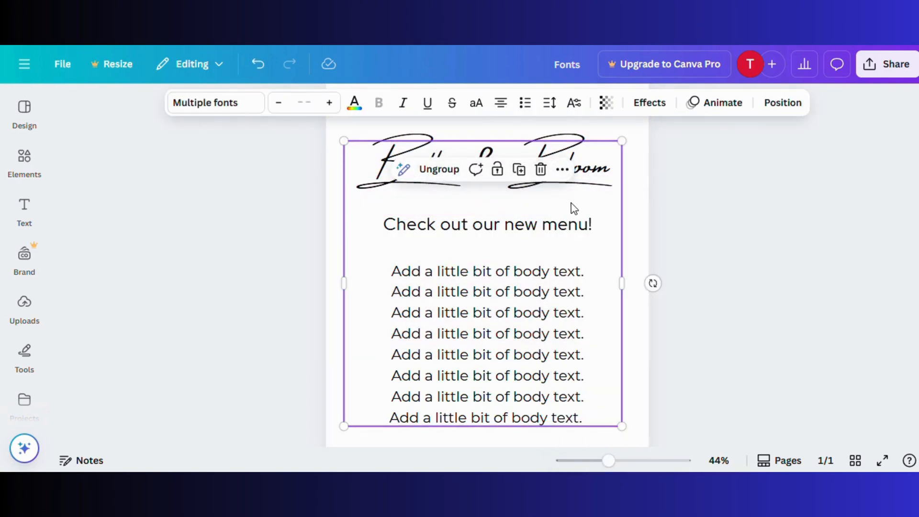
{"action": "left_click", "coordinate": [199, 252]}
{"action": "left_click", "coordinate": [24, 63]}
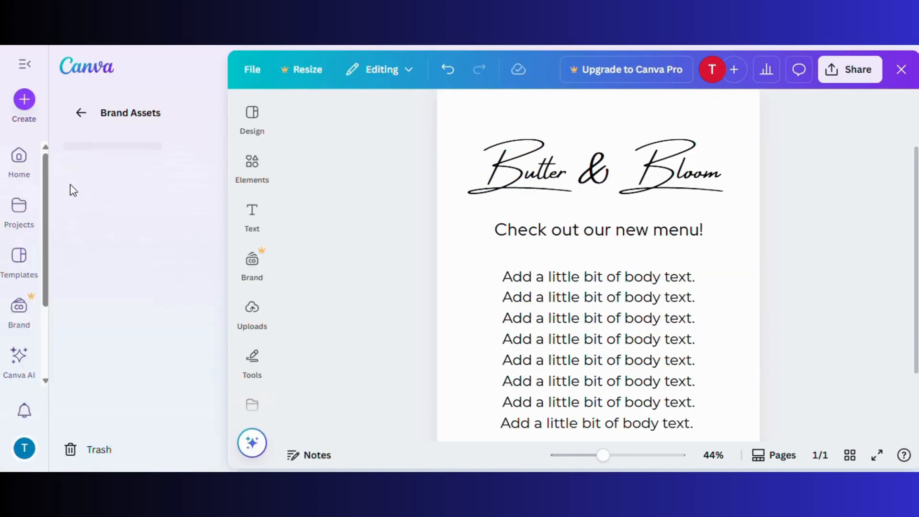
Create an Instagram Post (4:5) from the chocolate brownies template and paste the Butter & Bloom group
{"action": "left_click", "coordinate": [21, 153]}
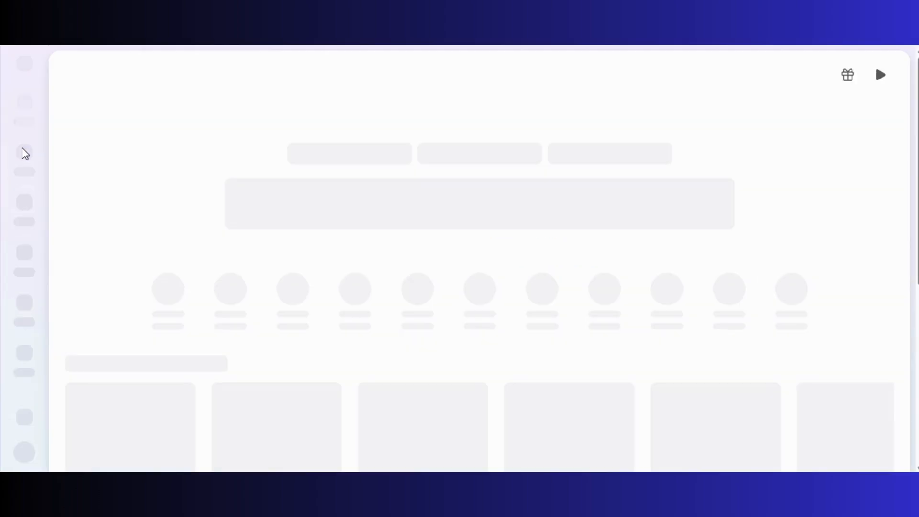
{"action": "scroll", "coordinate": [108, 200], "scroll_direction": "down", "scroll_amount": 4}
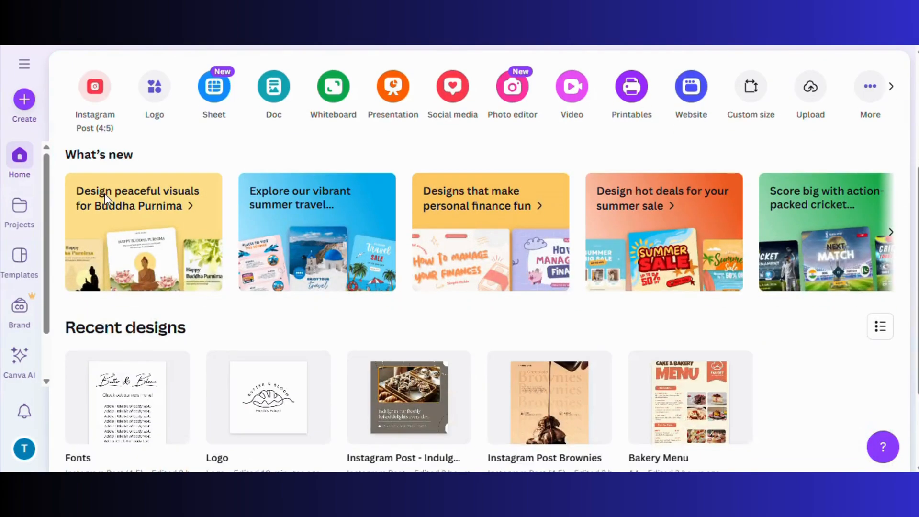
{"action": "scroll", "coordinate": [115, 206], "scroll_direction": "up", "scroll_amount": 3}
{"action": "left_click", "coordinate": [101, 228]}
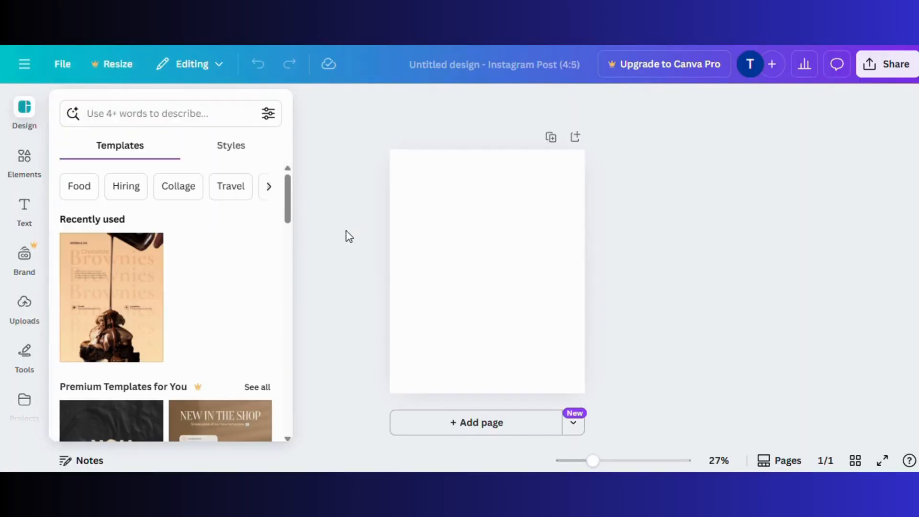
{"action": "left_click", "coordinate": [119, 293]}
{"action": "left_click", "coordinate": [324, 243]}
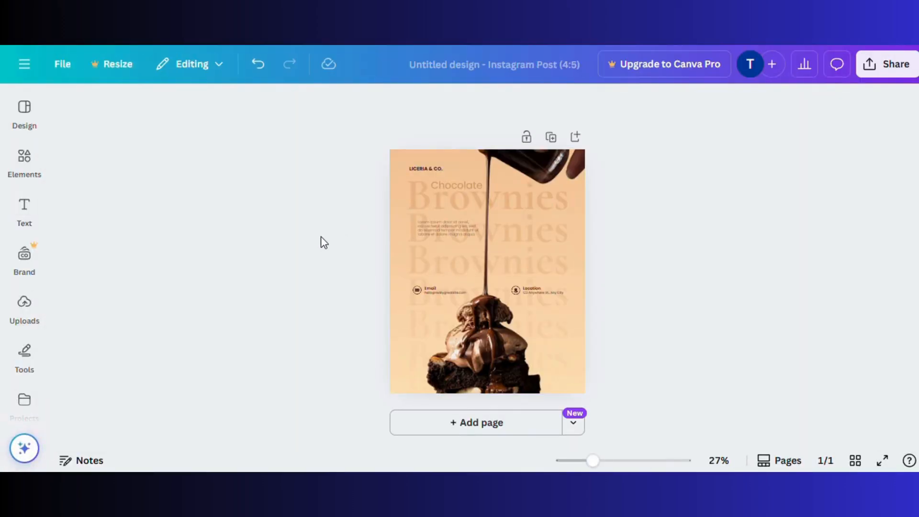
{"action": "key", "text": "ctrl+v"}
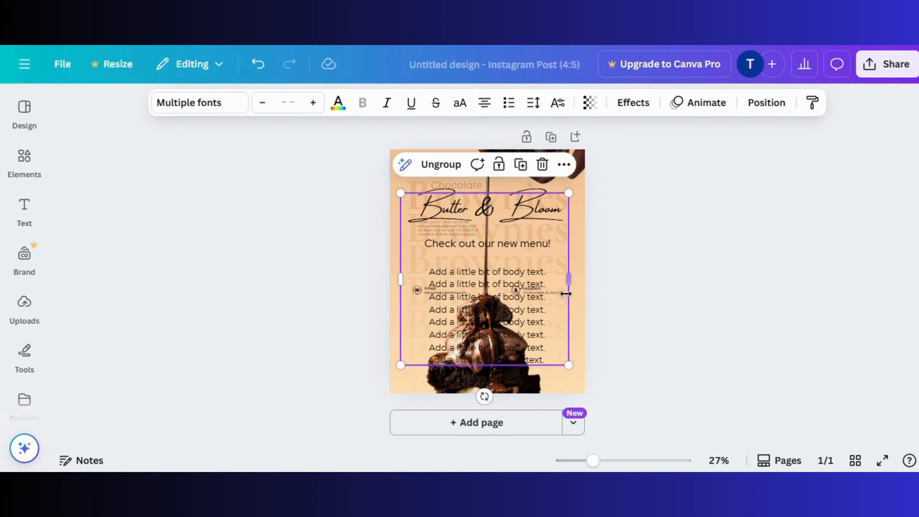
Generate seven new Fontjoy font pairings, such as Arima Madurai with Life Savers and Sarala
{"action": "left_click", "coordinate": [619, 250]}
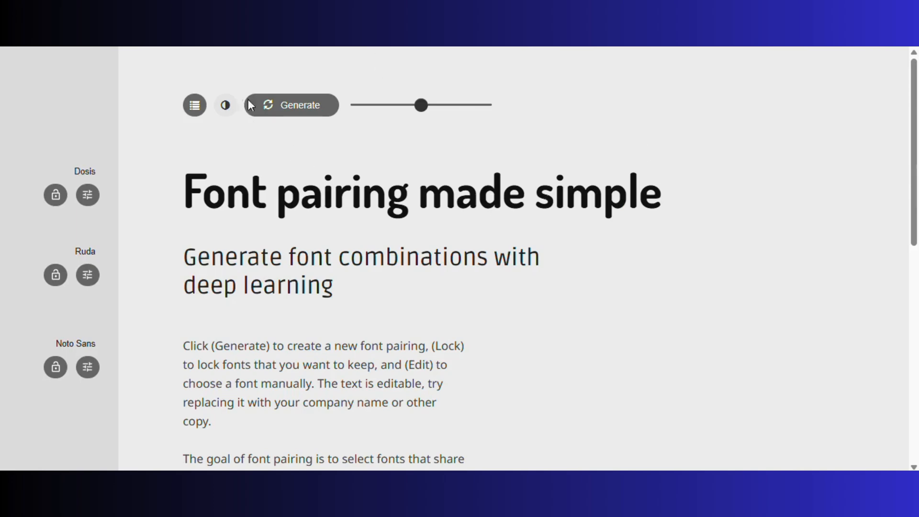
{"action": "left_click", "coordinate": [269, 115]}
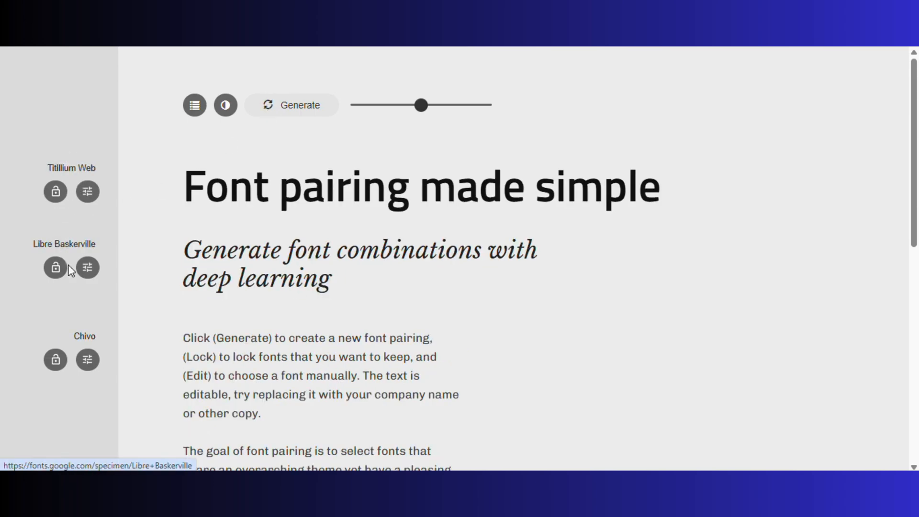
{"action": "left_click", "coordinate": [282, 106]}
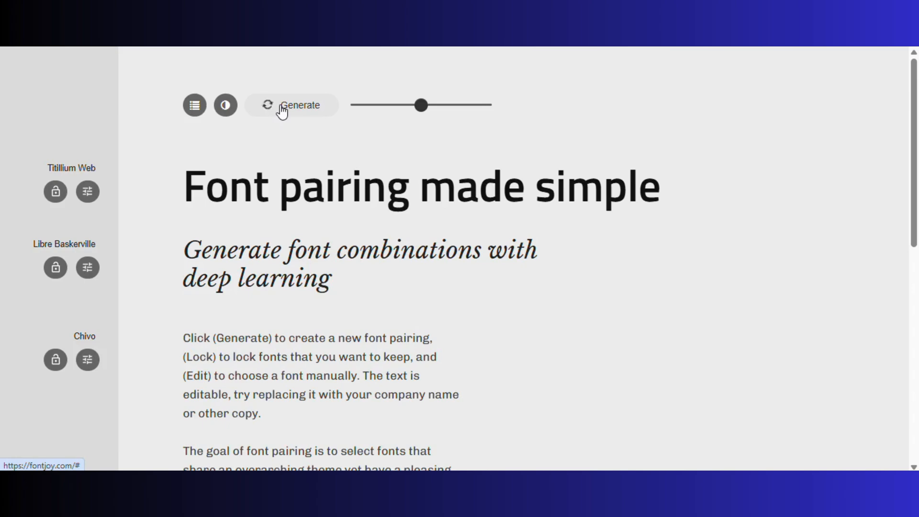
{"action": "left_click", "coordinate": [282, 106]}
{"action": "left_click", "coordinate": [281, 106]}
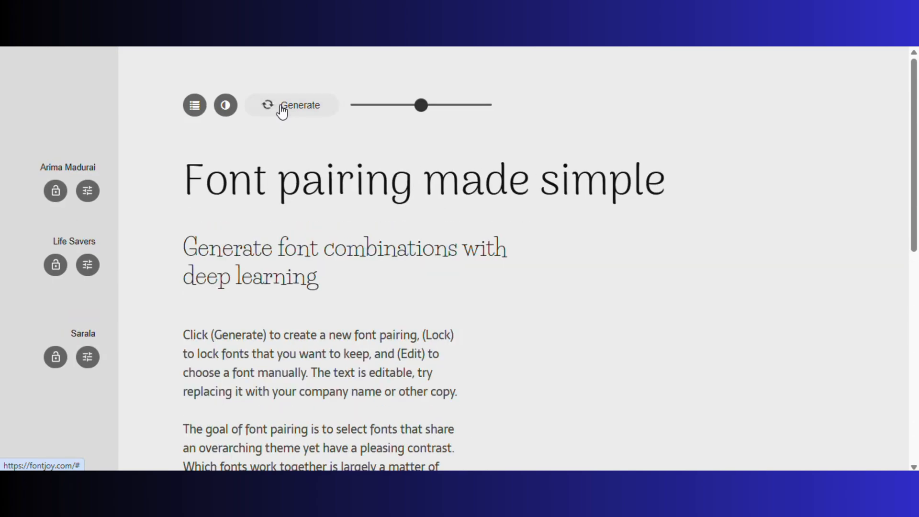
{"action": "left_click", "coordinate": [281, 107]}
{"action": "left_click", "coordinate": [282, 107]}
{"action": "left_click", "coordinate": [281, 107]}
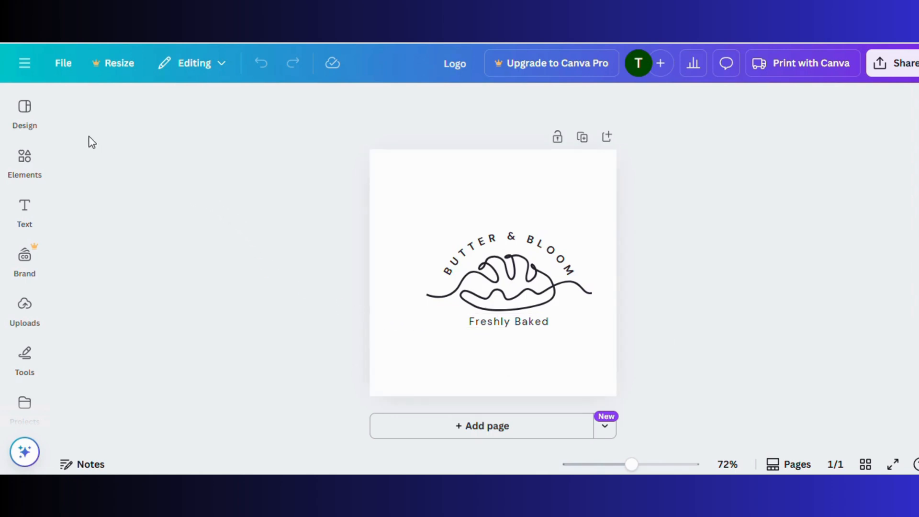
Show rulers on the Logo design, then open and cancel the layout column guides
{"action": "left_click", "coordinate": [65, 66]}
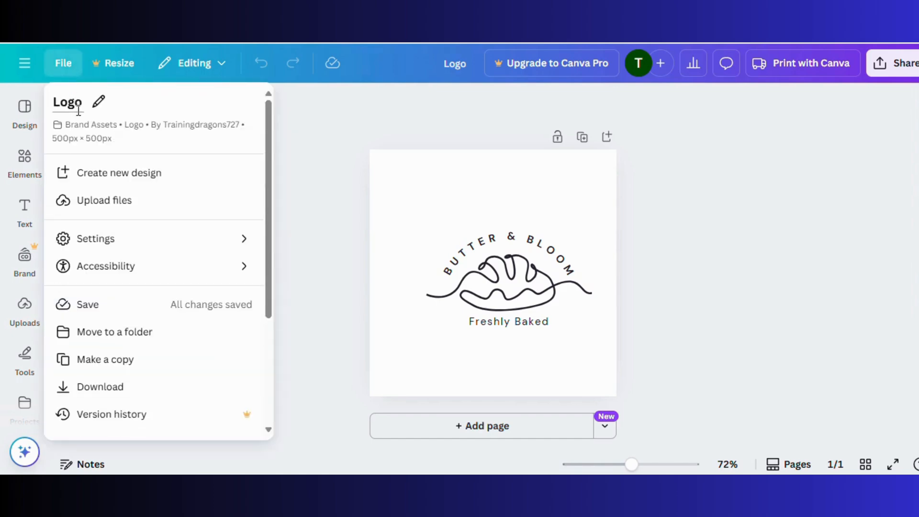
{"action": "mouse_move", "coordinate": [113, 246]}
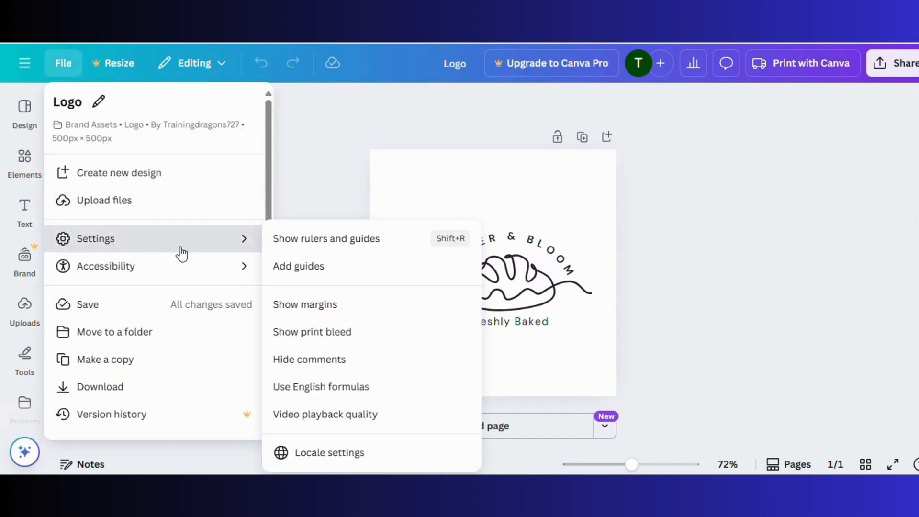
{"action": "left_click", "coordinate": [375, 245]}
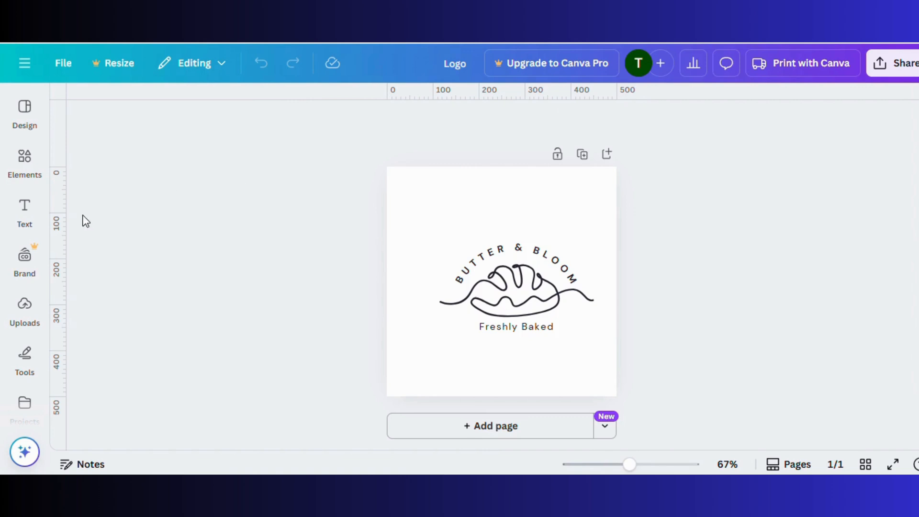
{"action": "left_click", "coordinate": [68, 68]}
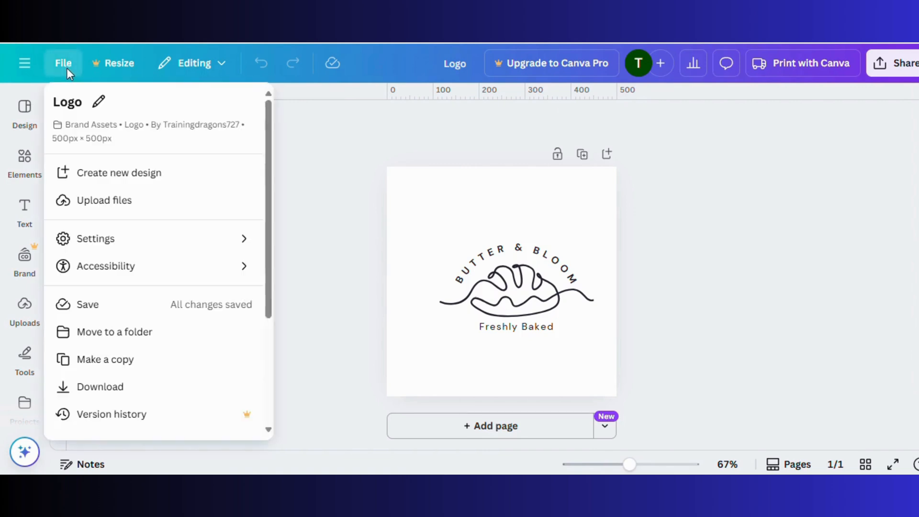
{"action": "left_click", "coordinate": [107, 245]}
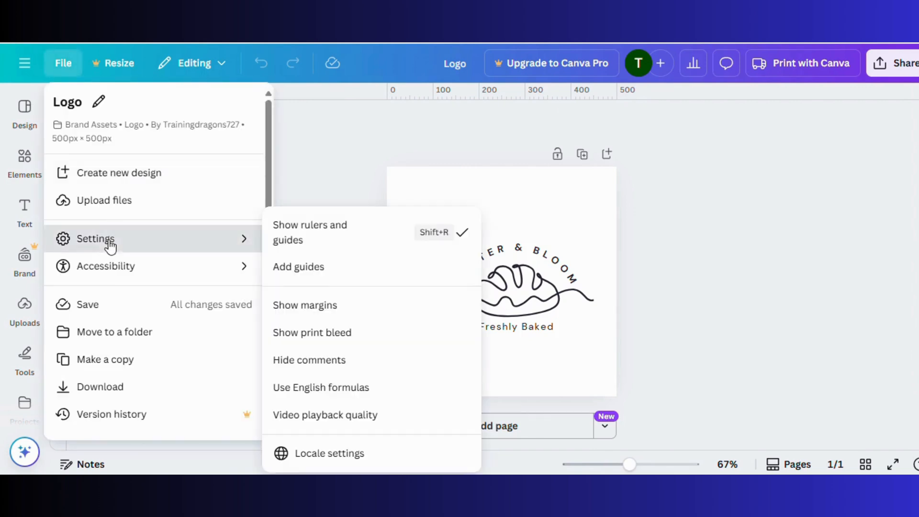
{"action": "left_click", "coordinate": [293, 268]}
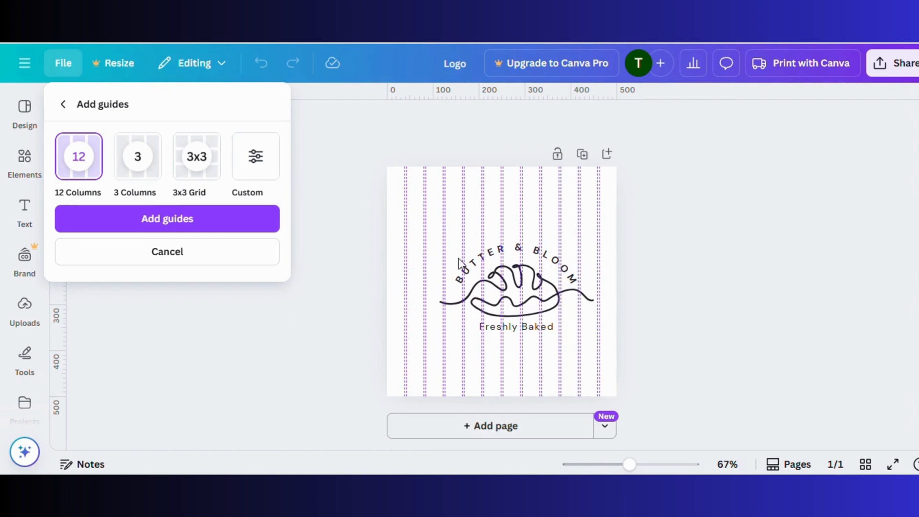
{"action": "left_click", "coordinate": [263, 252]}
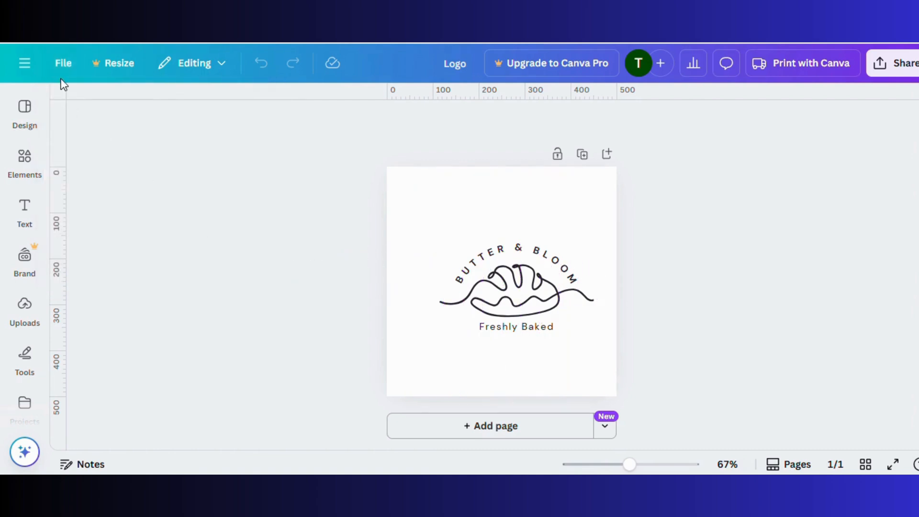
Show the page margins, then switch the margin guides back off
{"action": "left_click", "coordinate": [63, 62]}
{"action": "mouse_move", "coordinate": [197, 252]}
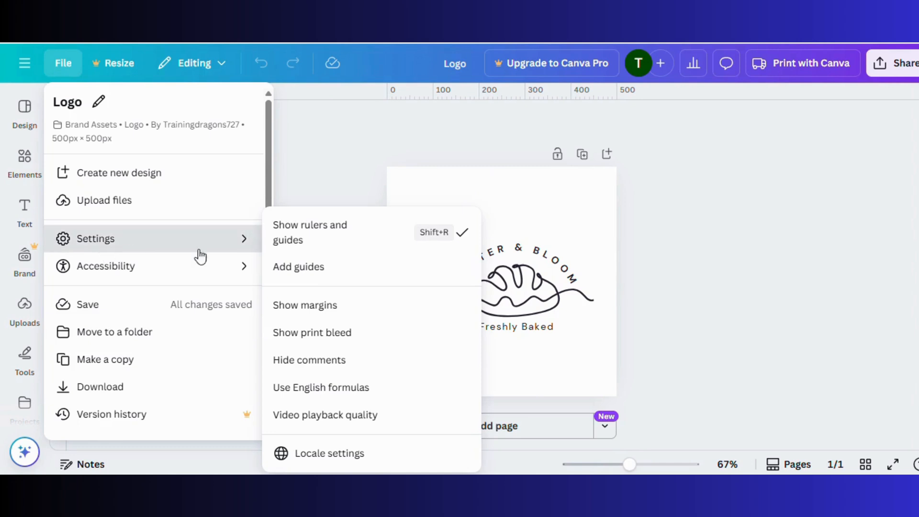
{"action": "left_click", "coordinate": [373, 317]}
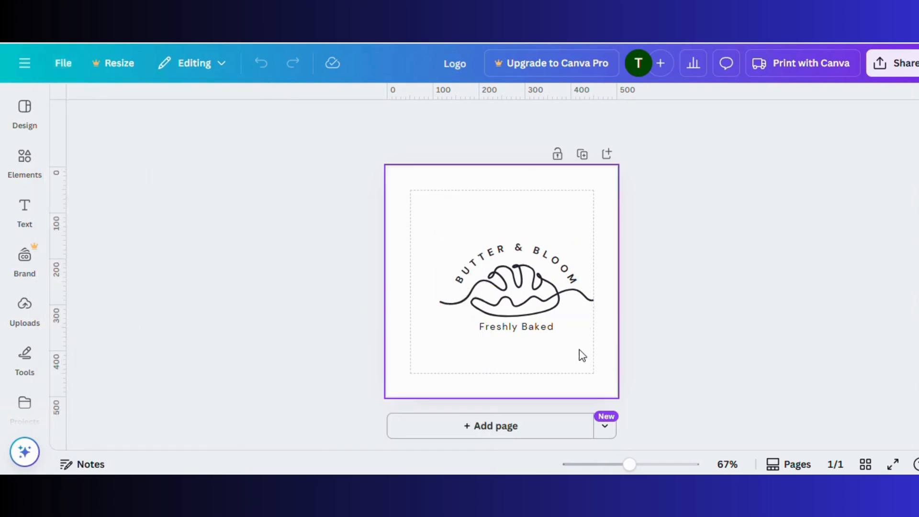
{"action": "left_click", "coordinate": [68, 66]}
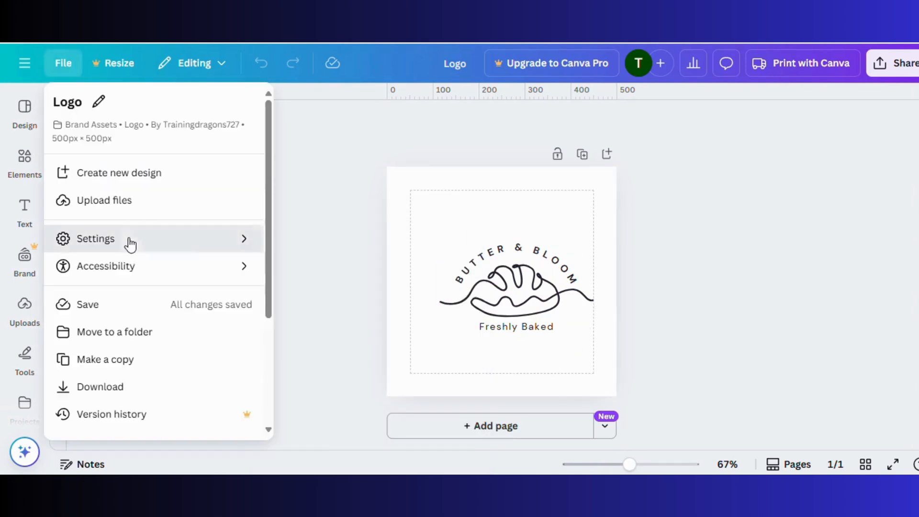
{"action": "mouse_move", "coordinate": [127, 241]}
{"action": "left_click", "coordinate": [325, 306]}
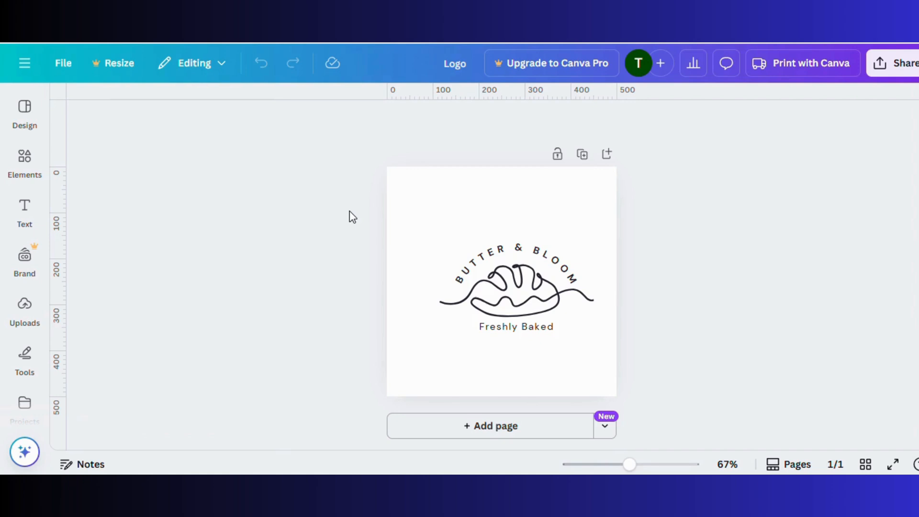
Group the three Butter & Bloom logo parts and centre the group horizontally and vertically on the page
{"action": "left_click_drag", "start_coordinate": [349, 211], "coordinate": [633, 357]}
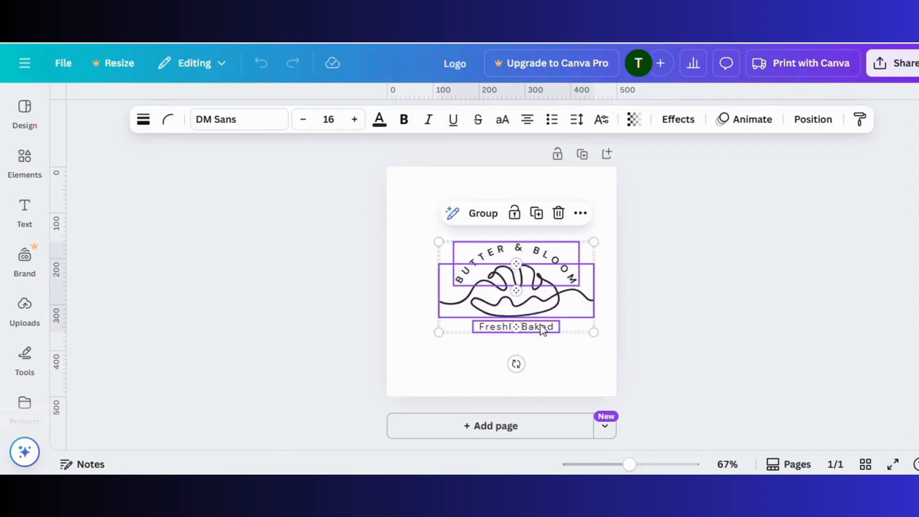
{"action": "left_click", "coordinate": [483, 222]}
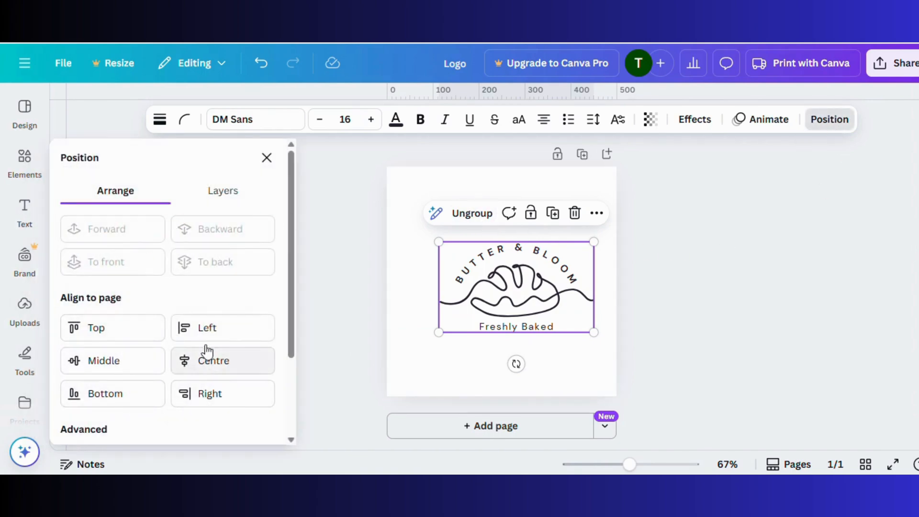
{"action": "left_click", "coordinate": [198, 367]}
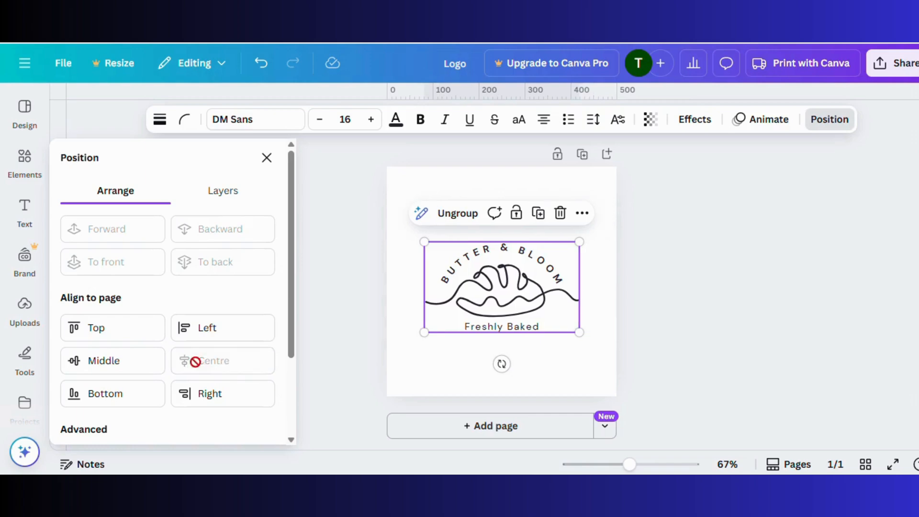
{"action": "left_click", "coordinate": [132, 371]}
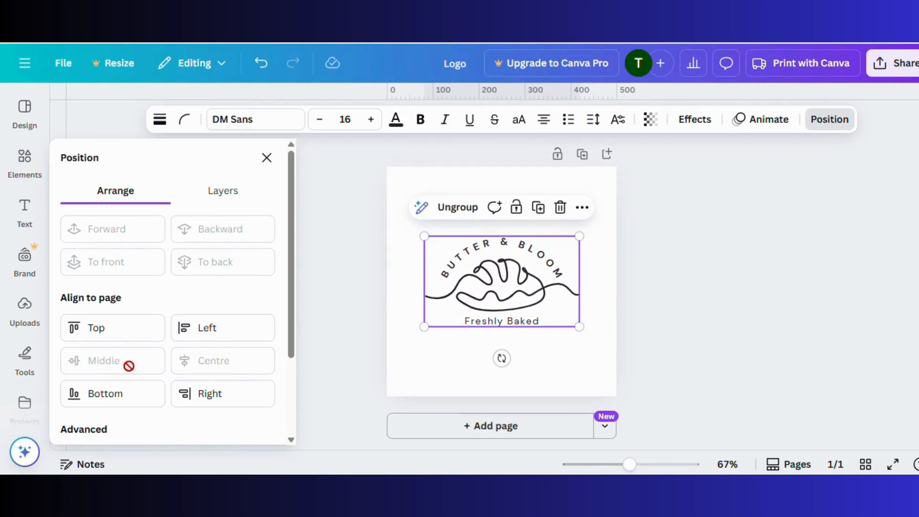
{"action": "left_click", "coordinate": [320, 343]}
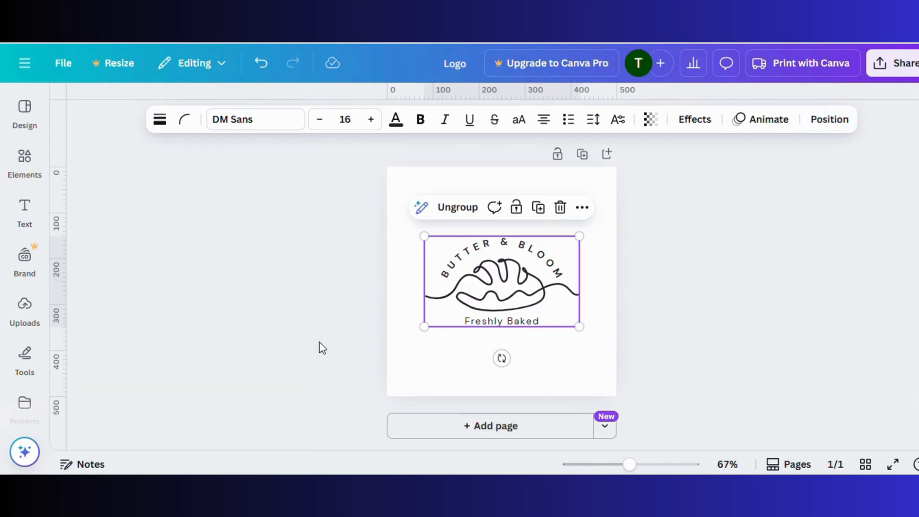
{"action": "left_click", "coordinate": [320, 343]}
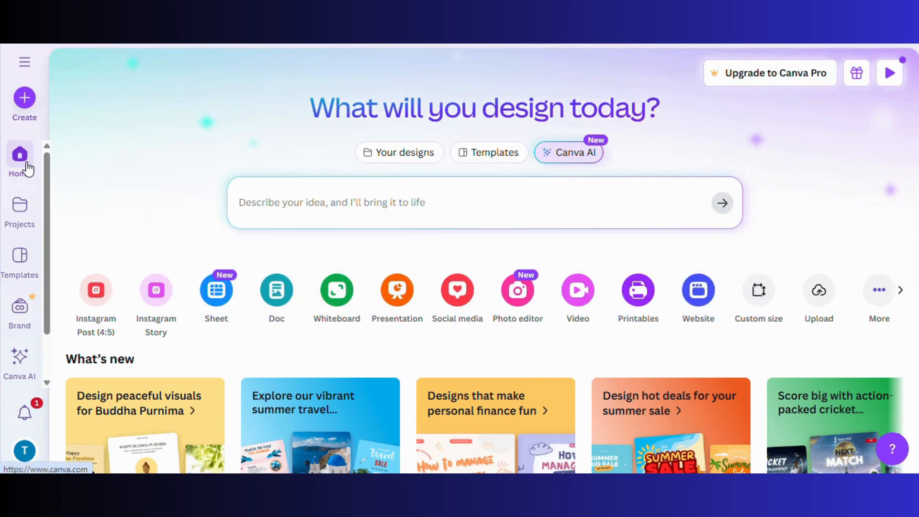
Start a new 4:5 Instagram post and paste the logo group into it
{"action": "left_click", "coordinate": [96, 292]}
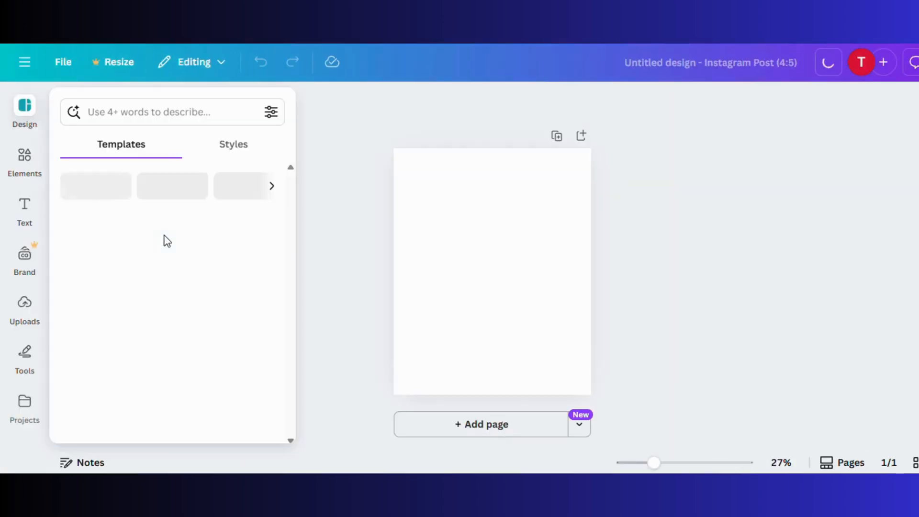
{"action": "left_click", "coordinate": [314, 226]}
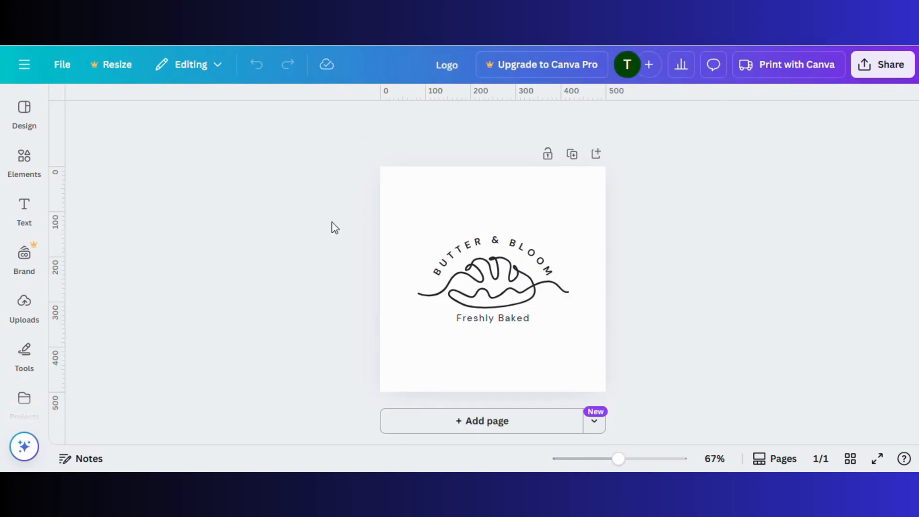
{"action": "left_click_drag", "start_coordinate": [335, 228], "coordinate": [634, 326]}
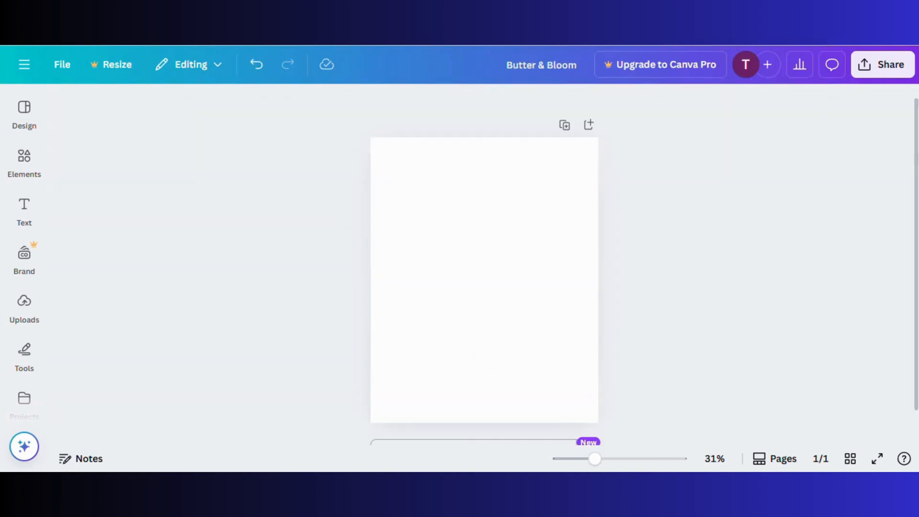
{"action": "key", "text": "ctrl+v"}
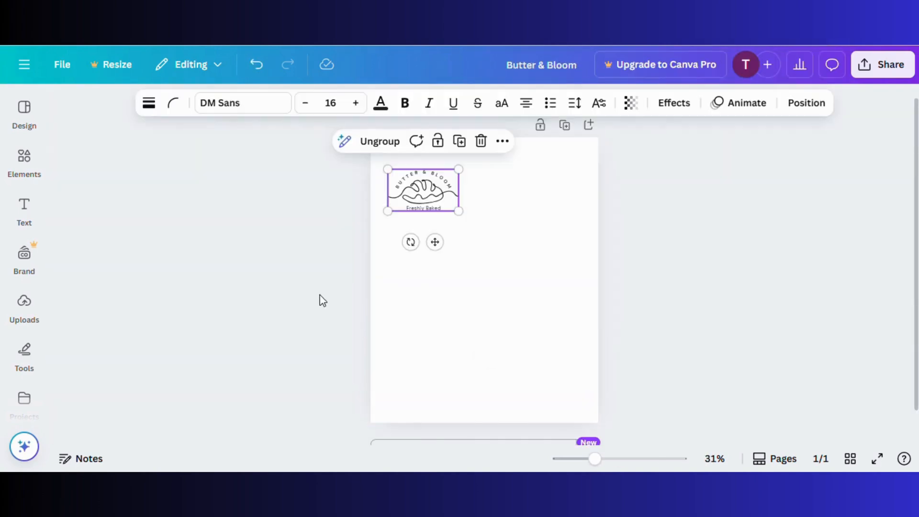
Shrink the pasted logo and place it in the page's top-right corner
{"action": "left_click_drag", "start_coordinate": [459, 211], "coordinate": [559, 170]}
{"action": "left_click", "coordinate": [652, 246]}
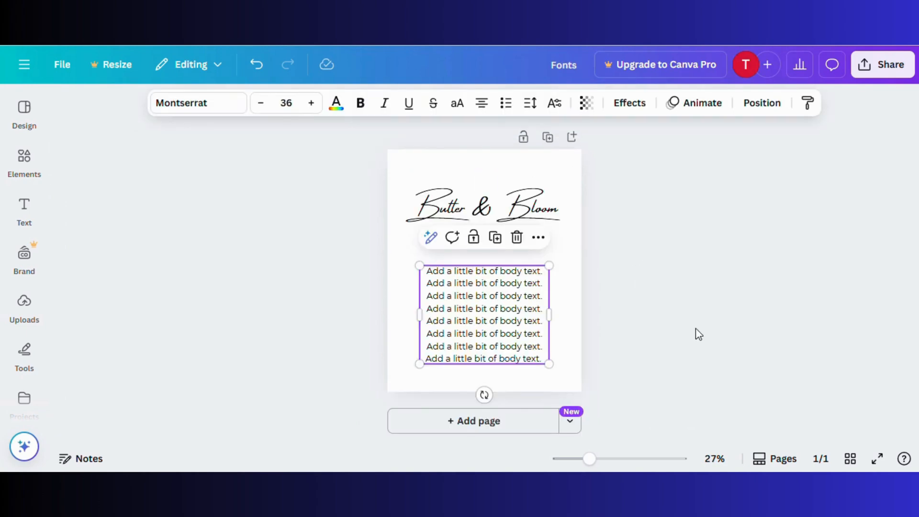
{"action": "left_click", "coordinate": [696, 333]}
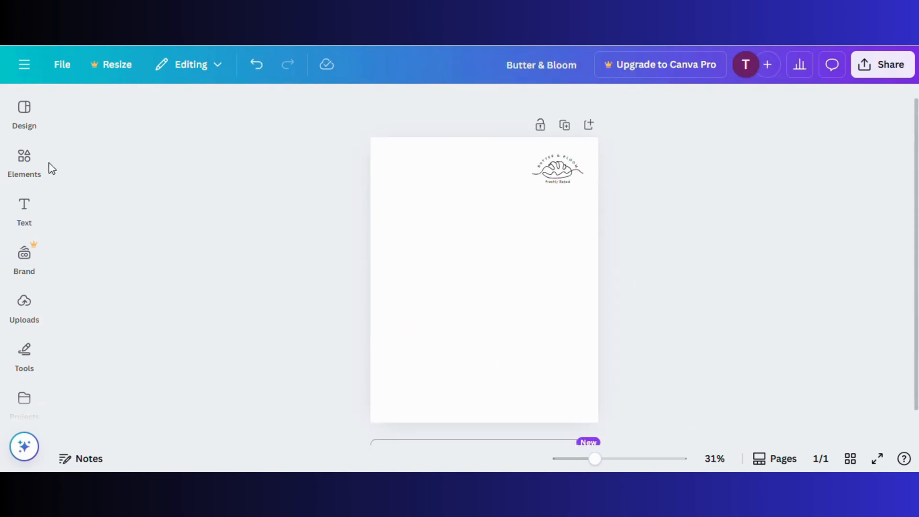
{"action": "left_click", "coordinate": [25, 160]}
{"action": "left_click", "coordinate": [67, 101]}
{"action": "left_click", "coordinate": [242, 109]}
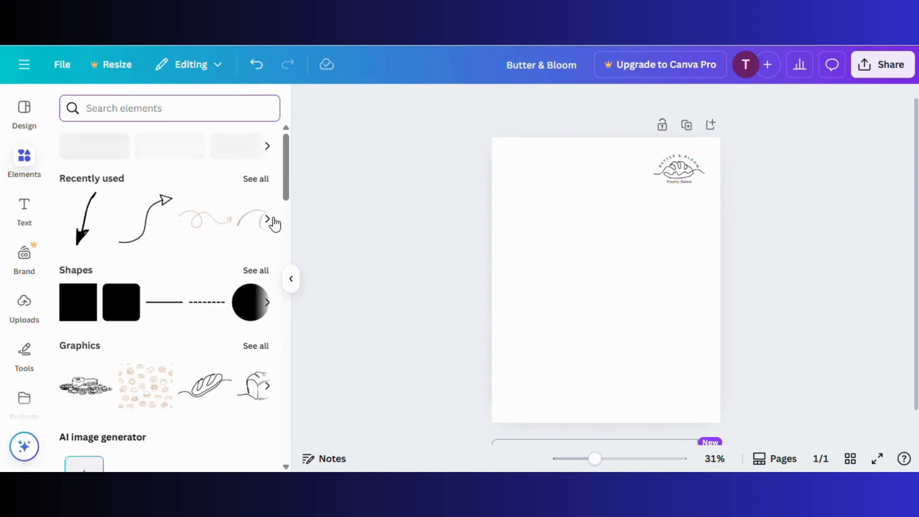
Search Elements photos for 'pastry' and add the cupcake photo to the page
{"action": "left_click", "coordinate": [291, 279]}
{"action": "left_click", "coordinate": [24, 158]}
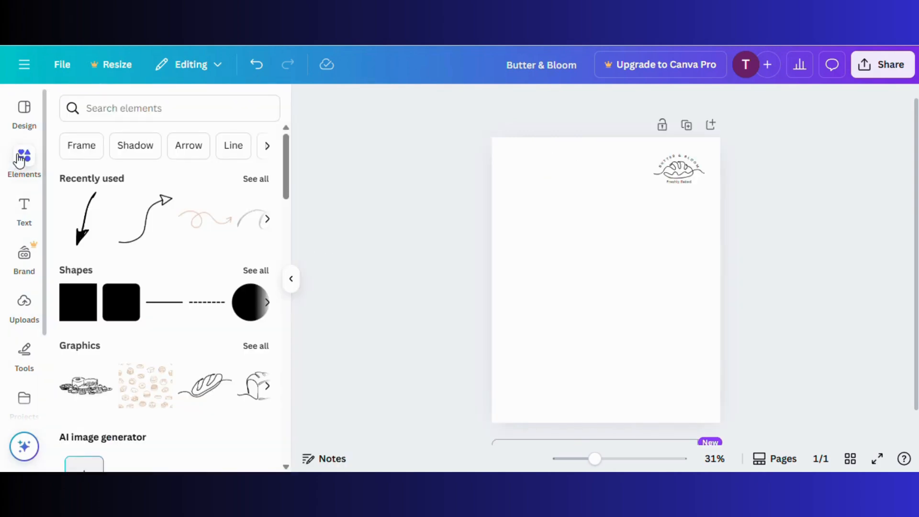
{"action": "left_click", "coordinate": [99, 114]}
{"action": "type", "text": "pastry"}
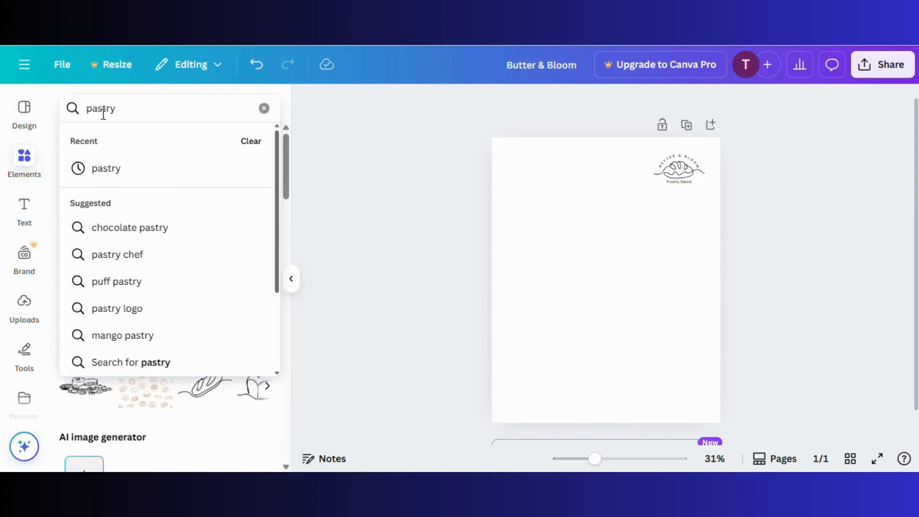
{"action": "key", "text": "Return"}
{"action": "left_click", "coordinate": [235, 302]}
{"action": "scroll", "coordinate": [230, 304], "scroll_direction": "down", "scroll_amount": 5}
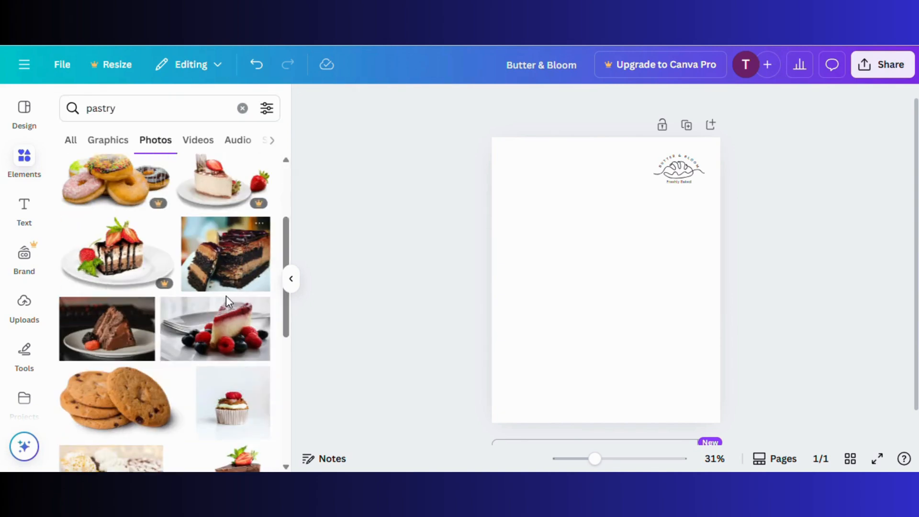
{"action": "left_click", "coordinate": [223, 328]}
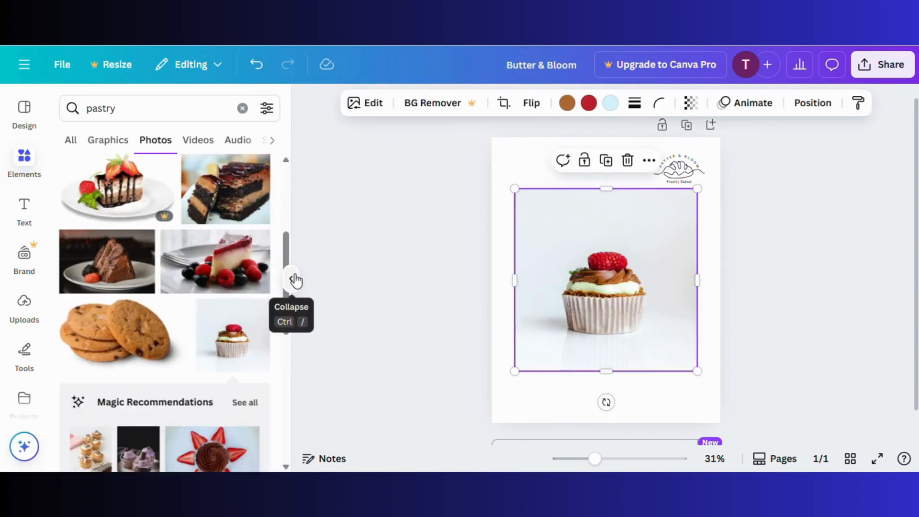
Stretch the cupcake photo to all page edges and send it behind the logo
{"action": "left_click", "coordinate": [291, 278]}
{"action": "left_click_drag", "start_coordinate": [431, 261], "coordinate": [409, 211]}
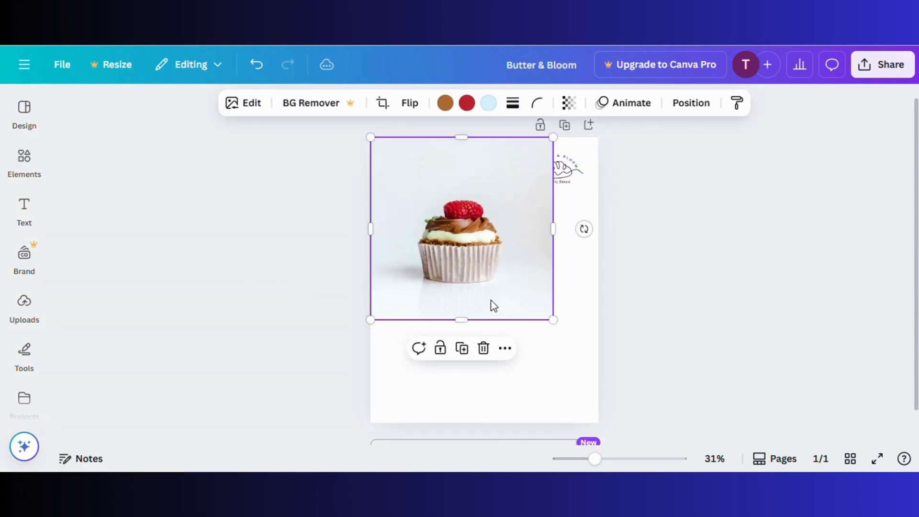
{"action": "left_click_drag", "start_coordinate": [464, 321], "coordinate": [461, 422]}
{"action": "left_click_drag", "start_coordinate": [552, 281], "coordinate": [597, 285]}
{"action": "double_click", "coordinate": [510, 279]}
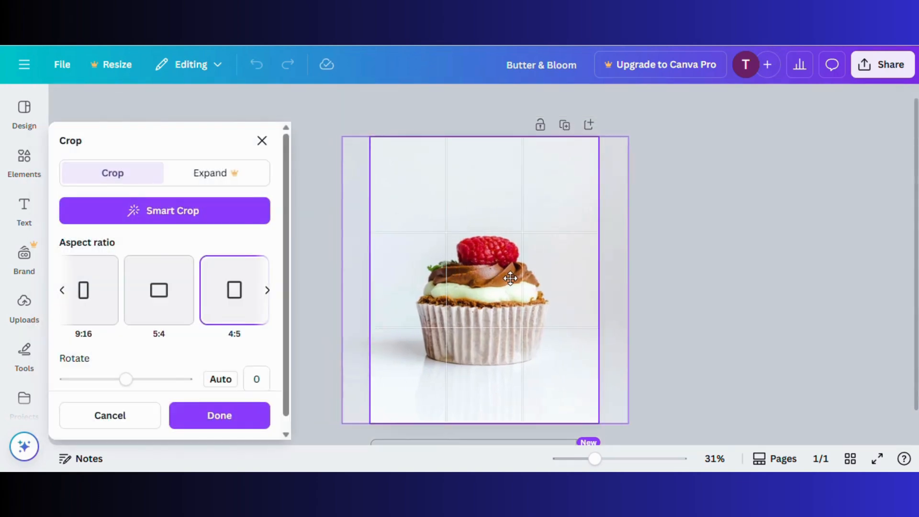
{"action": "left_click", "coordinate": [650, 282]}
{"action": "left_click", "coordinate": [531, 203]}
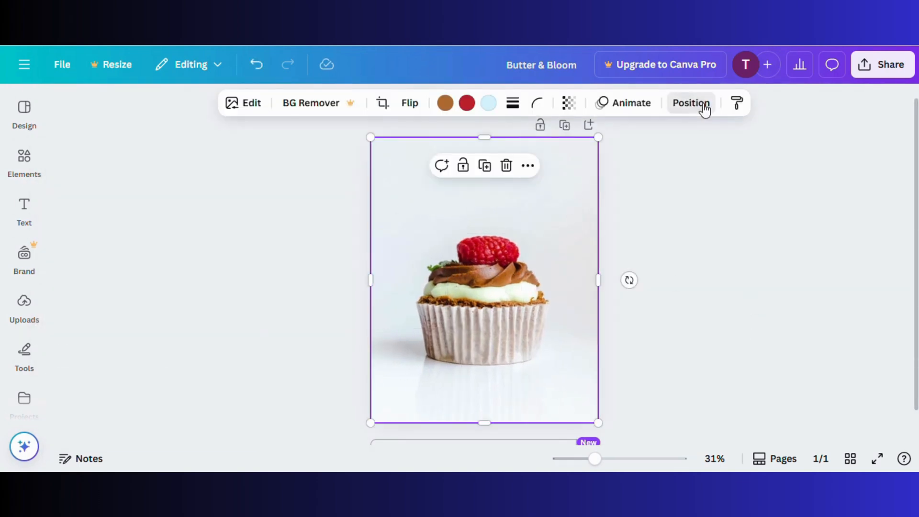
{"action": "left_click", "coordinate": [691, 103]}
{"action": "left_click", "coordinate": [200, 243]}
{"action": "left_click", "coordinate": [782, 347]}
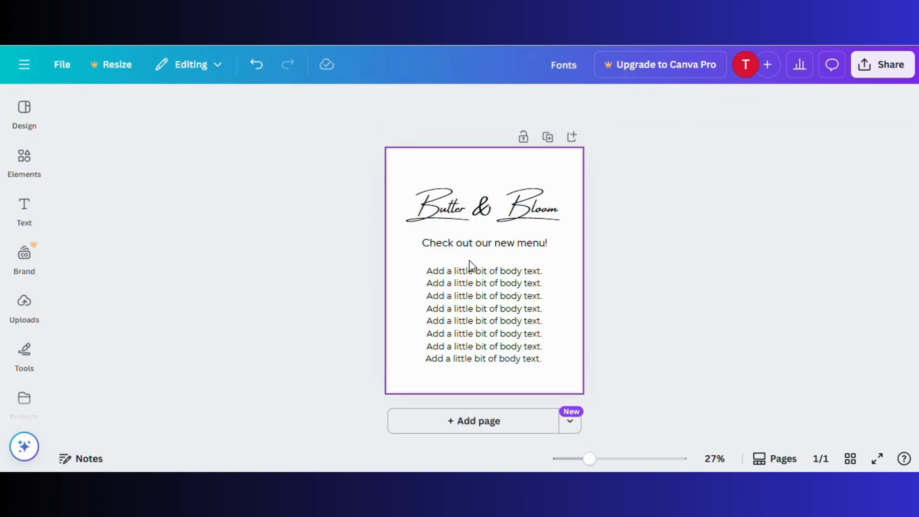
Paste the subtitle and body text into the cupcake post, placing the subtitle above the cupcake
{"action": "left_click", "coordinate": [474, 248]}
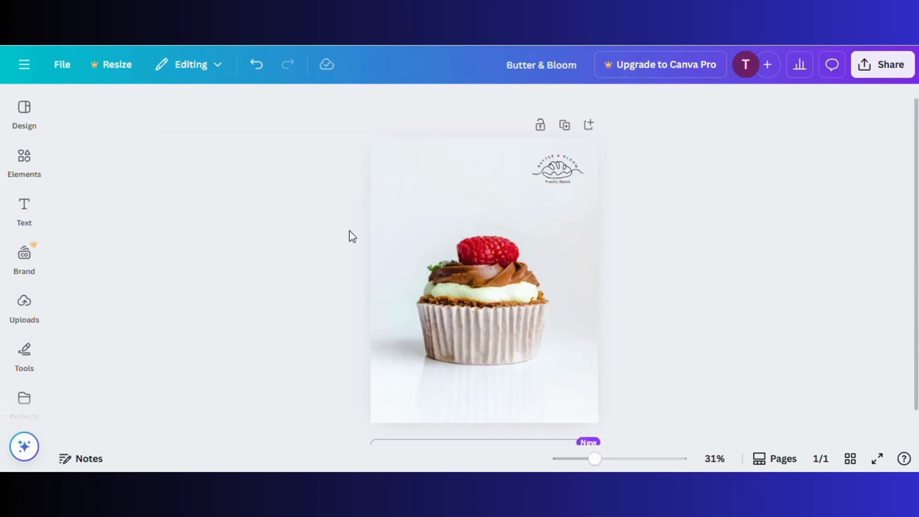
{"action": "key", "text": "ctrl+v"}
{"action": "left_click_drag", "start_coordinate": [458, 245], "coordinate": [433, 217]}
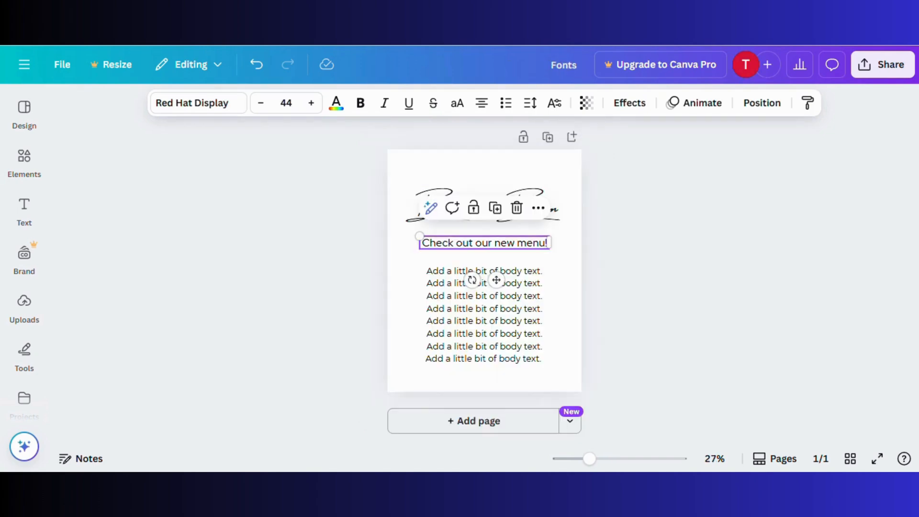
{"action": "left_click", "coordinate": [410, 207]}
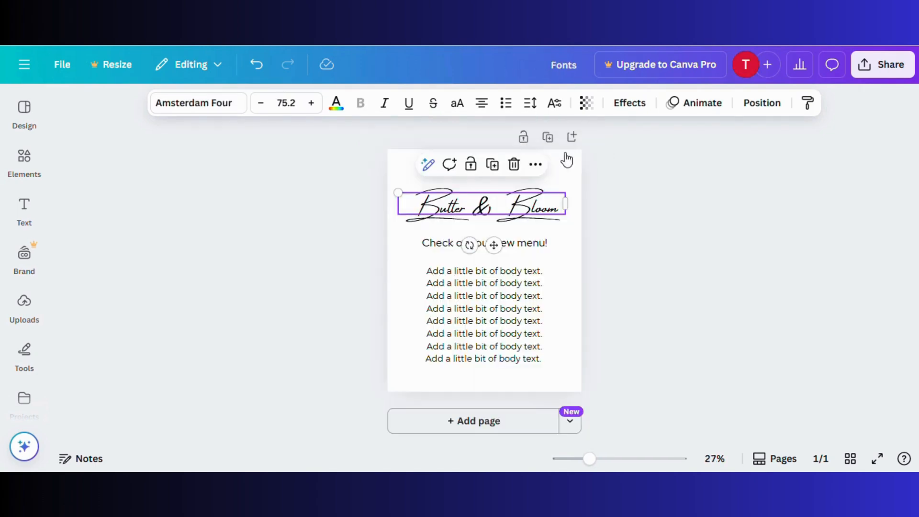
{"action": "left_click", "coordinate": [485, 283]}
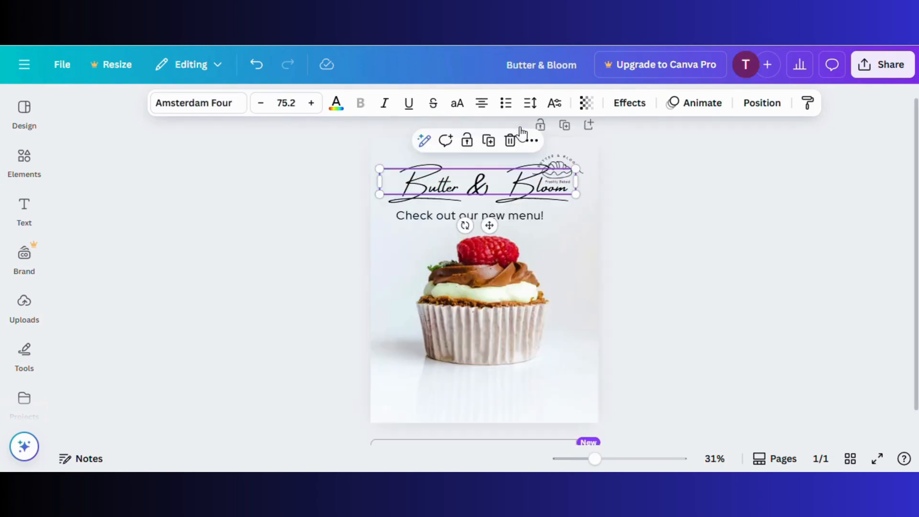
{"action": "key", "text": "ctrl+v"}
{"action": "left_click", "coordinate": [722, 350]}
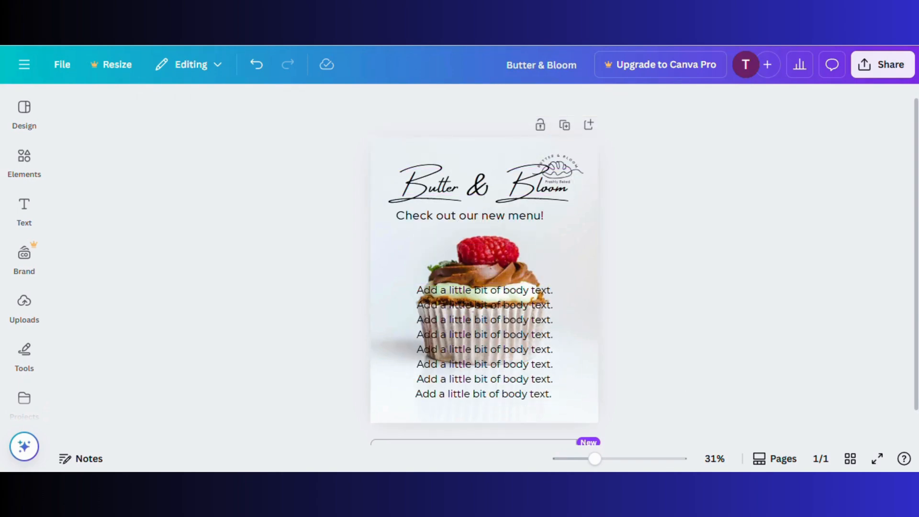
Replace the subtitle with the new pasted wording and rewrite the heading as 'Thank You'
{"action": "double_click", "coordinate": [440, 214]}
{"action": "type", "text": "Here’s Why Your Sweet Tooth Will"}
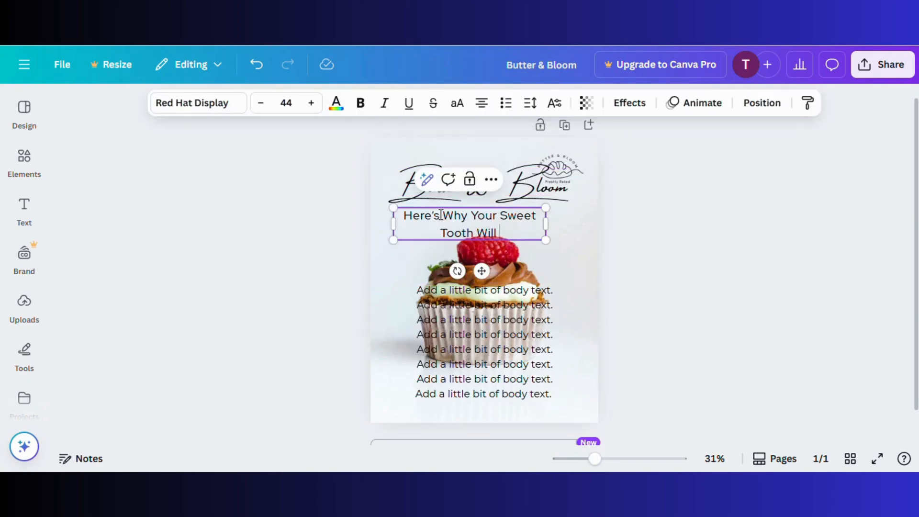
{"action": "left_click", "coordinate": [318, 220]}
{"action": "double_click", "coordinate": [418, 186]}
{"action": "type", "text": "Thank You"}
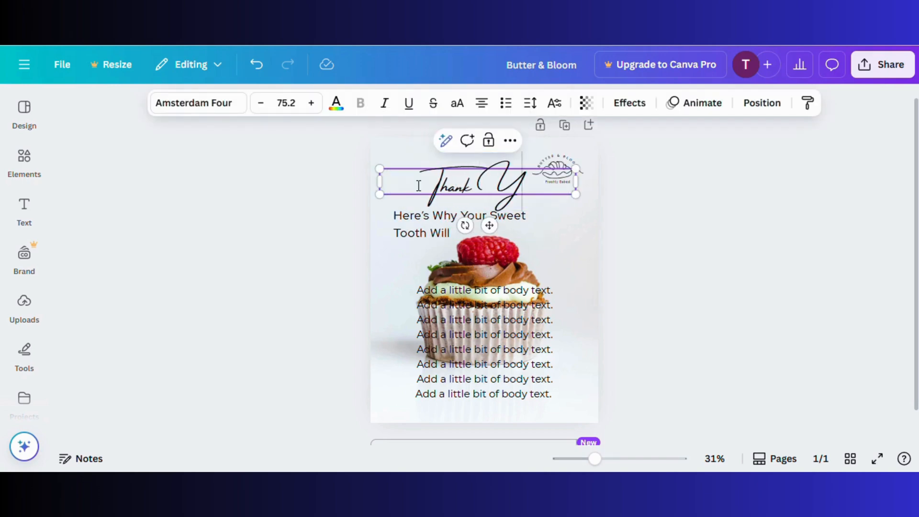
{"action": "left_click", "coordinate": [337, 231]}
Shrink the heading to 57.2 and the subtitle to 41, repositioning both
{"action": "left_click", "coordinate": [419, 184]}
{"action": "left_click", "coordinate": [264, 103]}
{"action": "left_click", "coordinate": [279, 221]}
{"action": "left_click_drag", "start_coordinate": [456, 184], "coordinate": [524, 238]}
{"action": "left_click_drag", "start_coordinate": [402, 228], "coordinate": [401, 201]}
{"action": "left_click", "coordinate": [261, 103]}
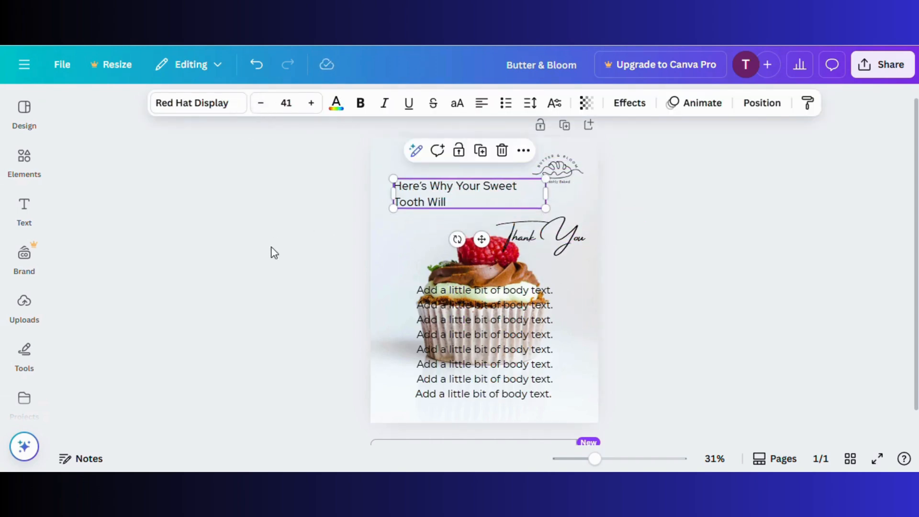
{"action": "left_click", "coordinate": [269, 230]}
Place 'Thank You' beside 'Tooth Will' in the heading
{"action": "left_click_drag", "start_coordinate": [595, 459], "coordinate": [604, 464]}
{"action": "left_click_drag", "start_coordinate": [545, 221], "coordinate": [487, 189]}
{"action": "left_click", "coordinate": [350, 239]}
{"action": "left_click", "coordinate": [306, 254]}
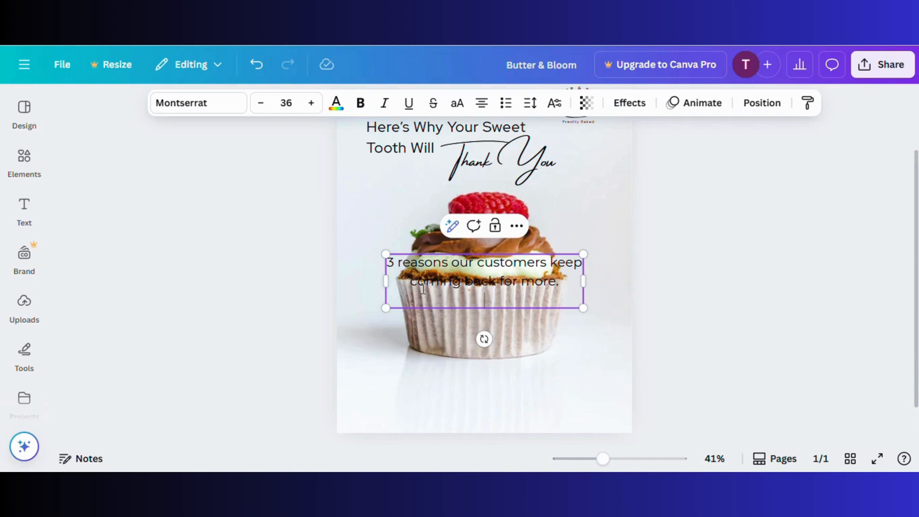
Move the three-reasons caption to the page bottom with tighter line spacing and font size 29
{"action": "left_click_drag", "start_coordinate": [496, 319], "coordinate": [496, 435]}
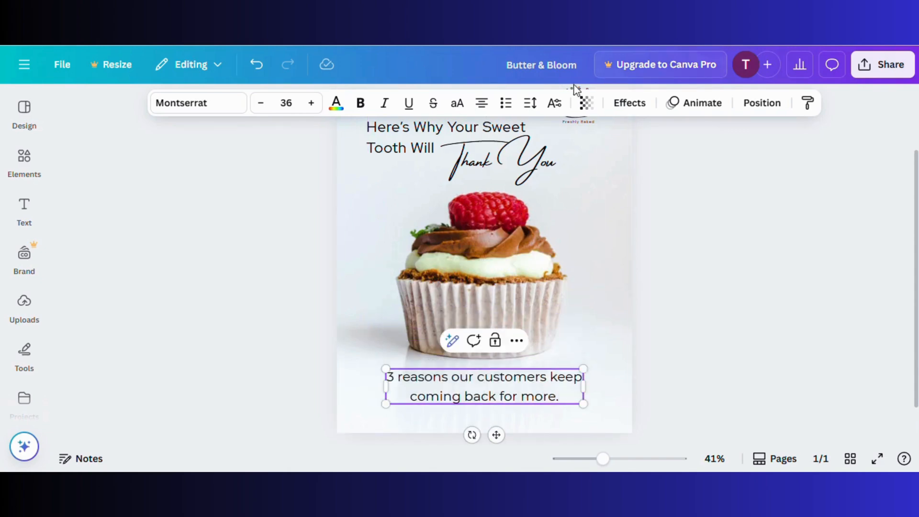
{"action": "left_click", "coordinate": [530, 103]}
{"action": "left_click_drag", "start_coordinate": [509, 208], "coordinate": [495, 210]}
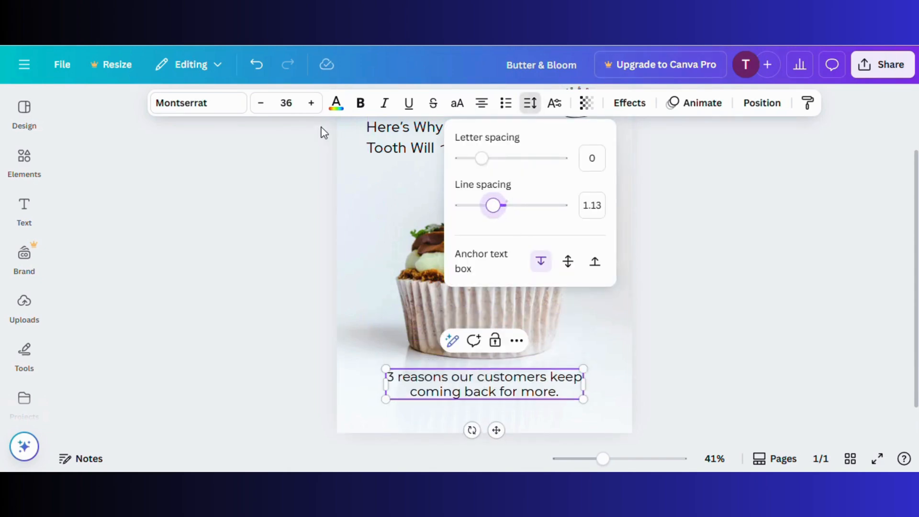
{"action": "left_click", "coordinate": [260, 103]}
{"action": "left_click", "coordinate": [261, 103]}
{"action": "left_click", "coordinate": [260, 103]}
{"action": "left_click", "coordinate": [261, 103]}
{"action": "left_click", "coordinate": [261, 103]}
{"action": "left_click", "coordinate": [260, 103]}
{"action": "left_click", "coordinate": [260, 103]}
{"action": "left_click", "coordinate": [261, 326]}
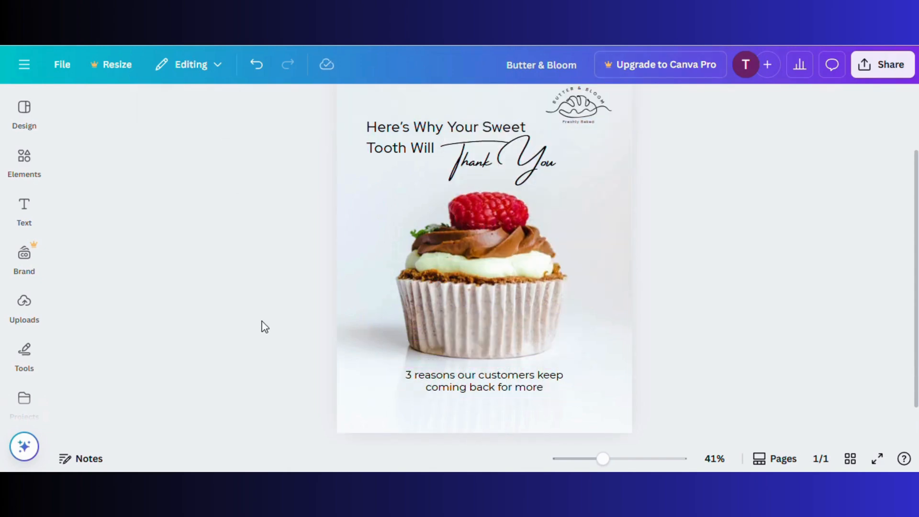
{"action": "left_click_drag", "start_coordinate": [478, 398], "coordinate": [478, 402]}
{"action": "left_click", "coordinate": [322, 339]}
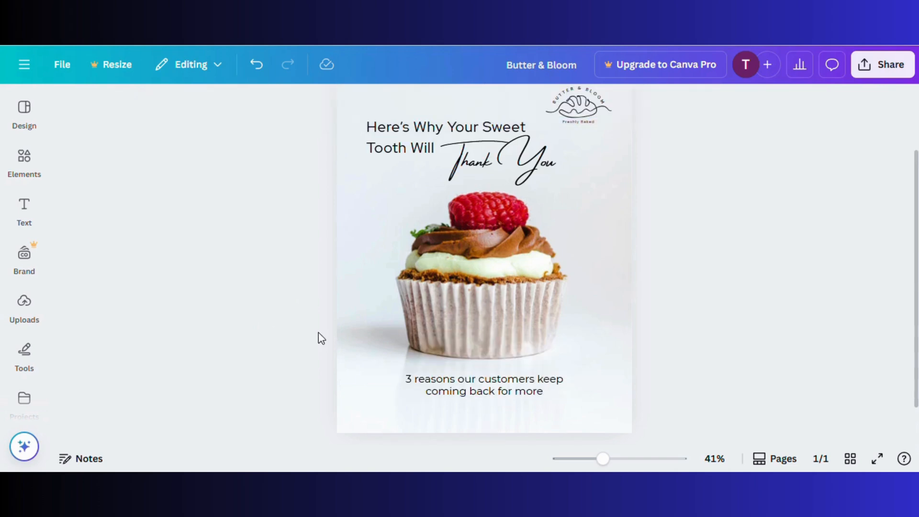
{"action": "left_click_drag", "start_coordinate": [604, 459], "coordinate": [597, 459]}
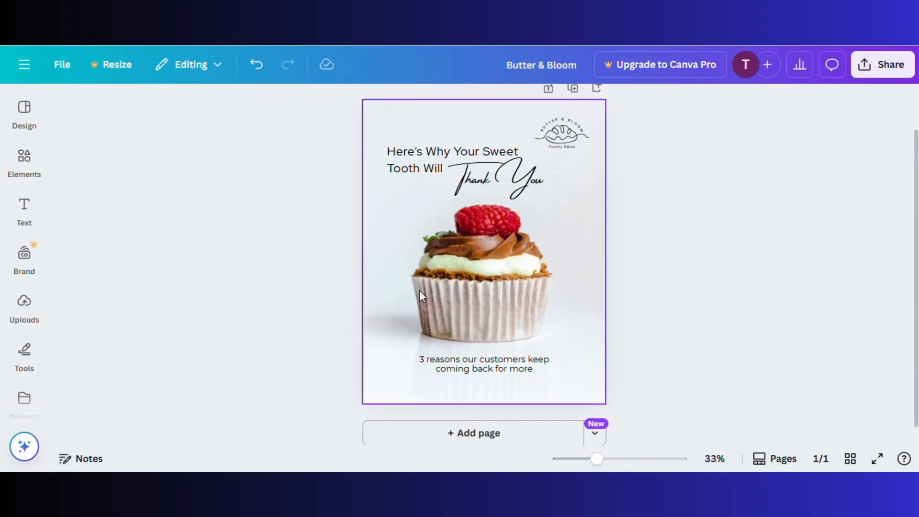
Add the recently used arrow, shrink it, rotate it to point right, and set it after the caption
{"action": "left_click", "coordinate": [24, 162]}
{"action": "left_click", "coordinate": [239, 109]}
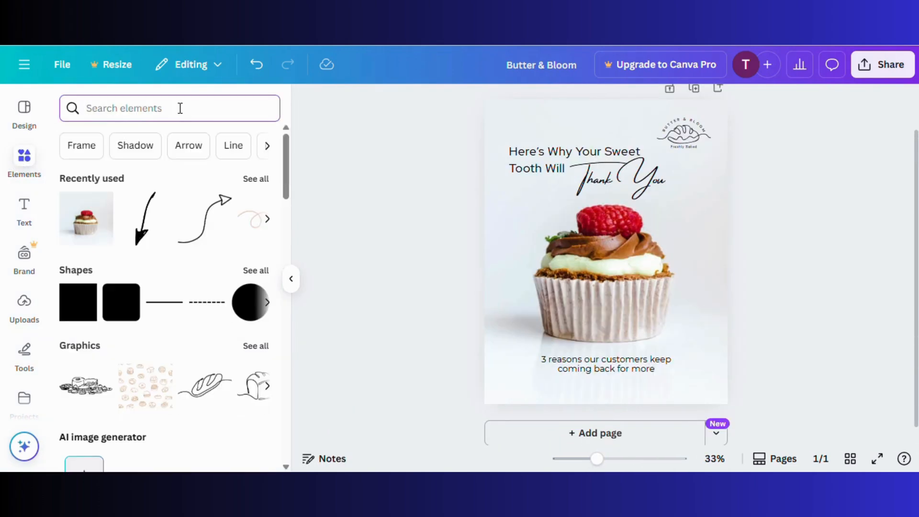
{"action": "left_click", "coordinate": [140, 223]}
{"action": "left_click", "coordinate": [291, 278]}
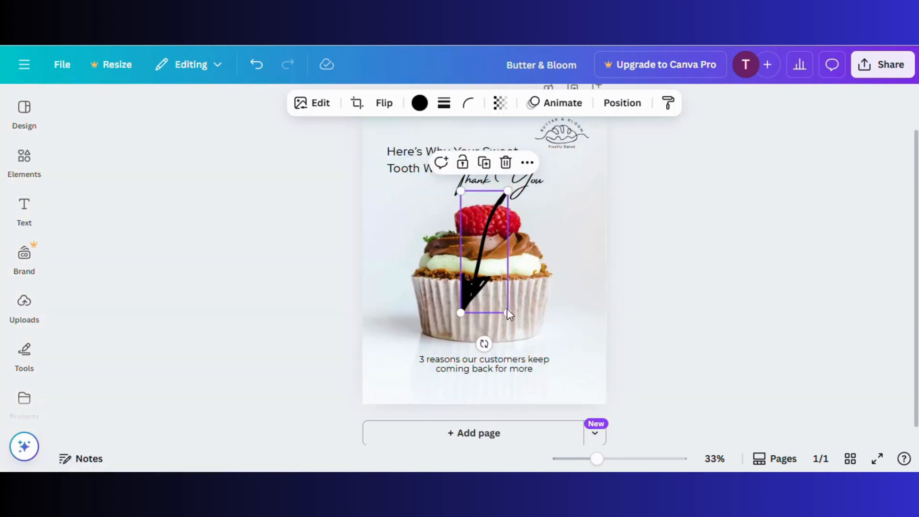
{"action": "left_click_drag", "start_coordinate": [504, 314], "coordinate": [570, 242]}
{"action": "left_click_drag", "start_coordinate": [488, 243], "coordinate": [559, 366]}
{"action": "mouse_move", "coordinate": [568, 406]}
{"action": "left_mouse_down"}
{"action": "mouse_move", "coordinate": [551, 412]}
{"action": "mouse_move", "coordinate": [571, 398]}
{"action": "left_mouse_up"}
{"action": "left_click", "coordinate": [711, 328]}
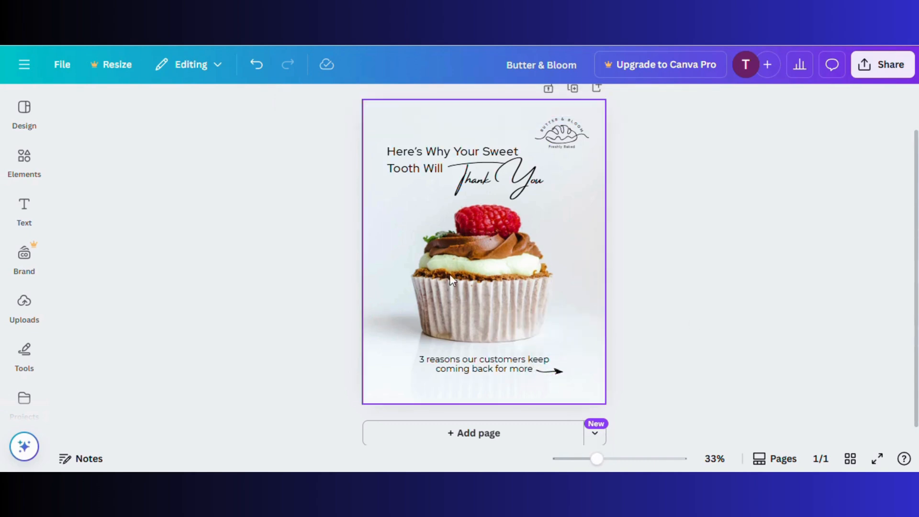
Send the bottom caption one layer backward
{"action": "left_click", "coordinate": [560, 373]}
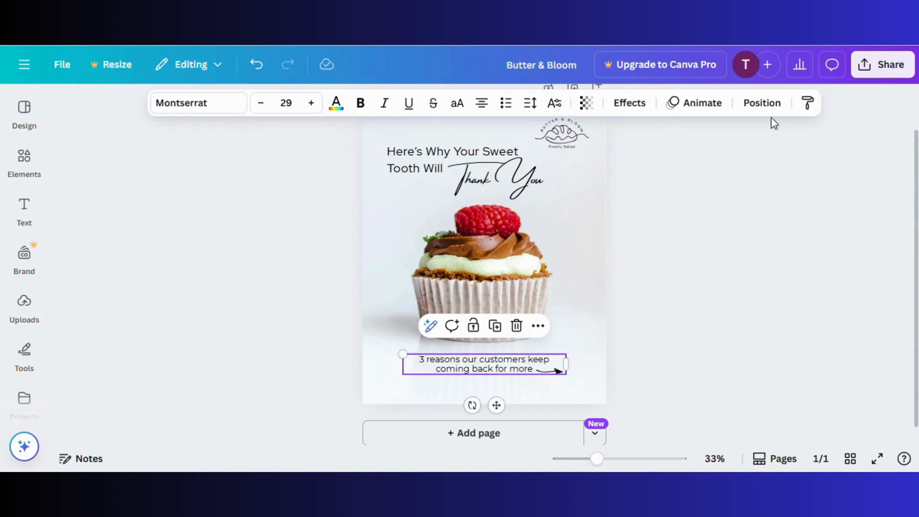
{"action": "left_click", "coordinate": [762, 102]}
{"action": "left_click", "coordinate": [203, 213]}
{"action": "left_click", "coordinate": [685, 313]}
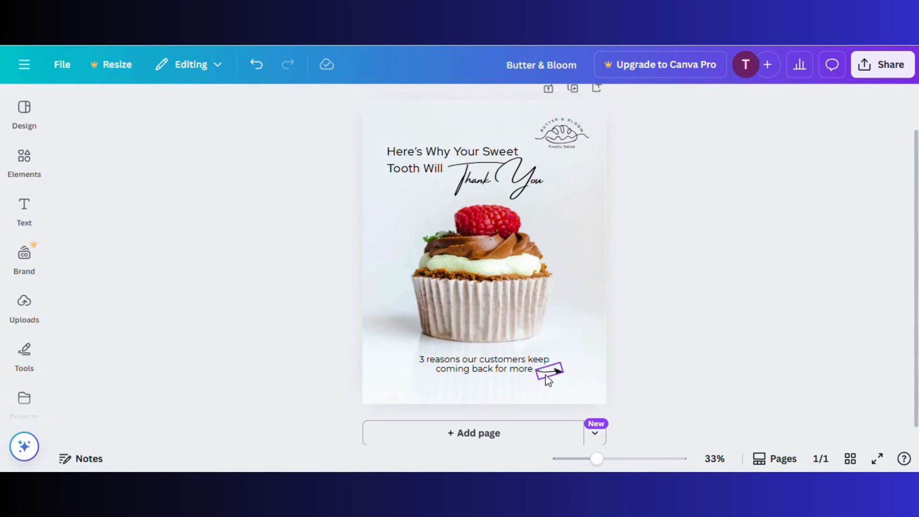
Make the small arrow sage green
{"action": "left_click", "coordinate": [552, 374]}
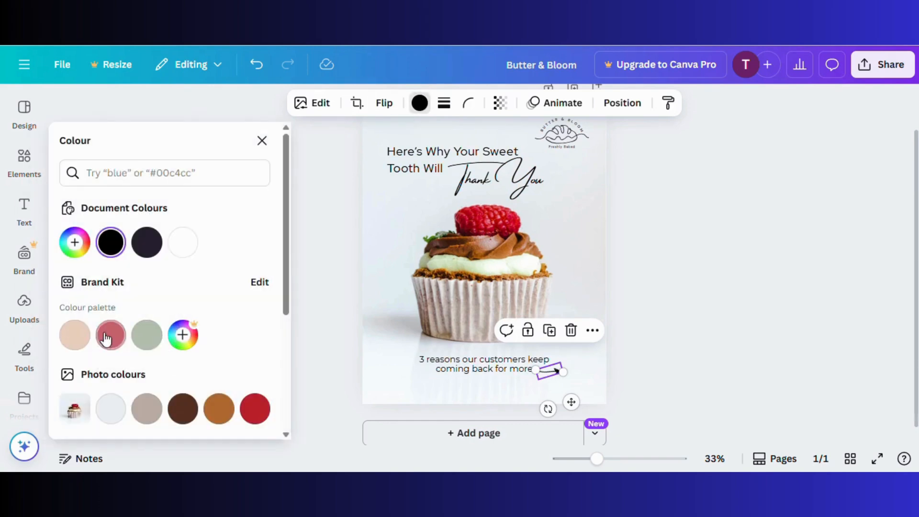
{"action": "left_click", "coordinate": [140, 338]}
{"action": "key", "text": "Escape"}
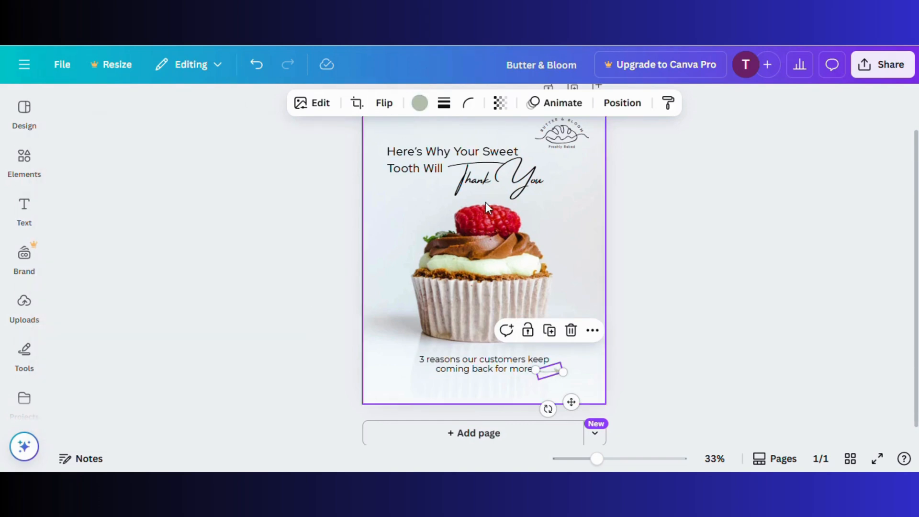
Colour the 'Thank You' and 'Here's Why Your Sweet Tooth Will' text pink
{"action": "left_click", "coordinate": [494, 165]}
{"action": "left_click", "coordinate": [335, 103]}
{"action": "left_click", "coordinate": [111, 335]}
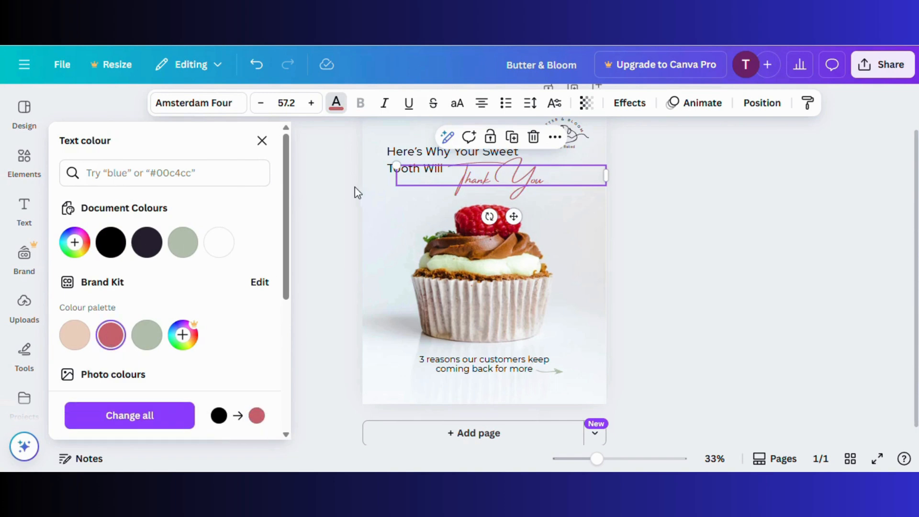
{"action": "left_click", "coordinate": [403, 150]}
{"action": "left_click", "coordinate": [114, 326]}
{"action": "key", "text": "Escape"}
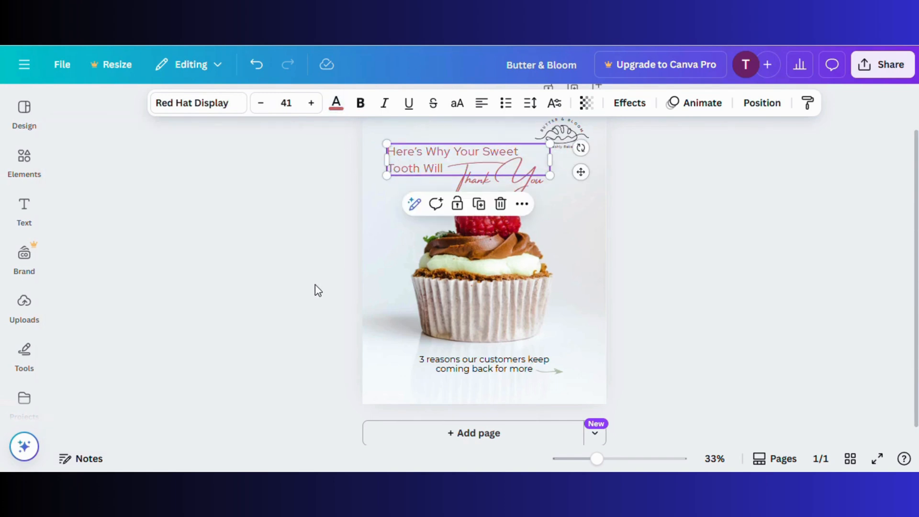
{"action": "key", "text": "Escape"}
Make the bottom caption dark brown
{"action": "left_click", "coordinate": [462, 369]}
{"action": "left_click", "coordinate": [336, 103]}
{"action": "left_click", "coordinate": [182, 408]}
{"action": "left_click", "coordinate": [308, 349]}
{"action": "left_click_drag", "start_coordinate": [600, 460], "coordinate": [605, 461]}
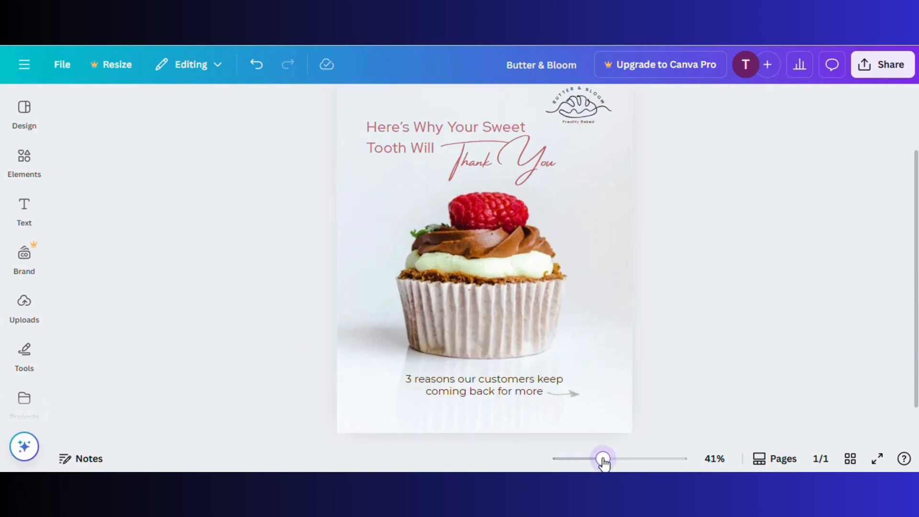
{"action": "left_click_drag", "start_coordinate": [917, 328], "coordinate": [917, 314]}
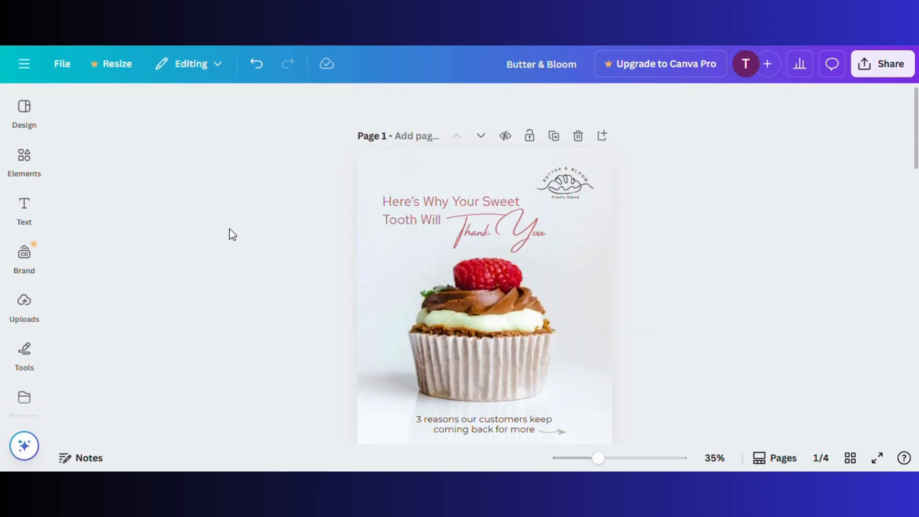
{"action": "scroll", "coordinate": [232, 235], "scroll_direction": "down", "scroll_amount": 15}
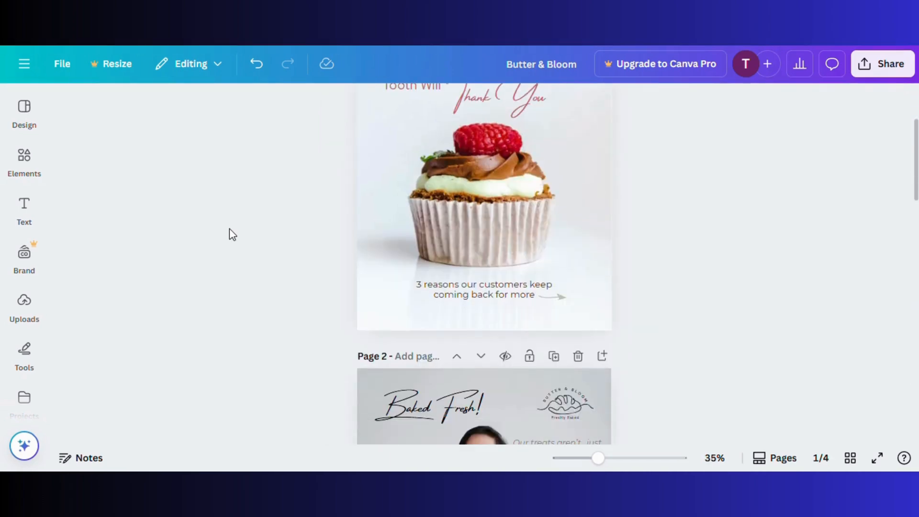
Make a copy of the Bakery Carousel Template design from Recent designs
{"action": "scroll", "coordinate": [233, 234], "scroll_direction": "down", "scroll_amount": 7}
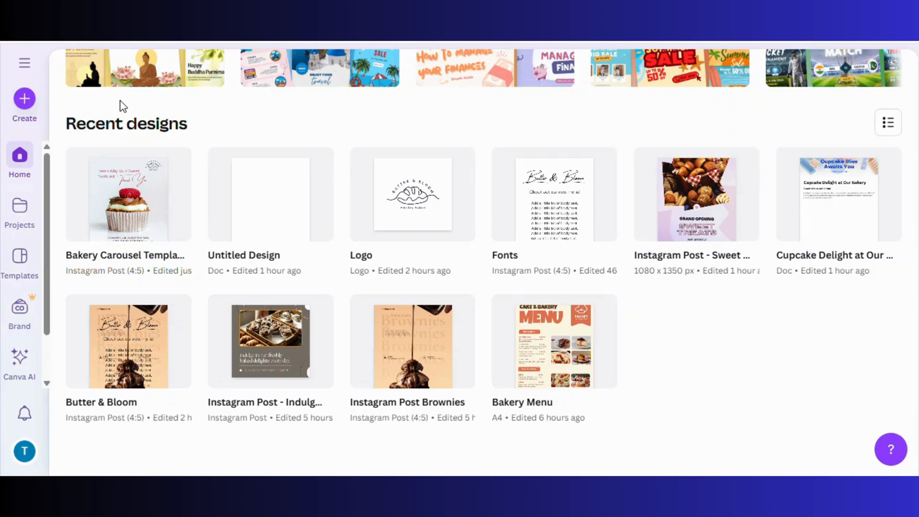
{"action": "mouse_move", "coordinate": [148, 246]}
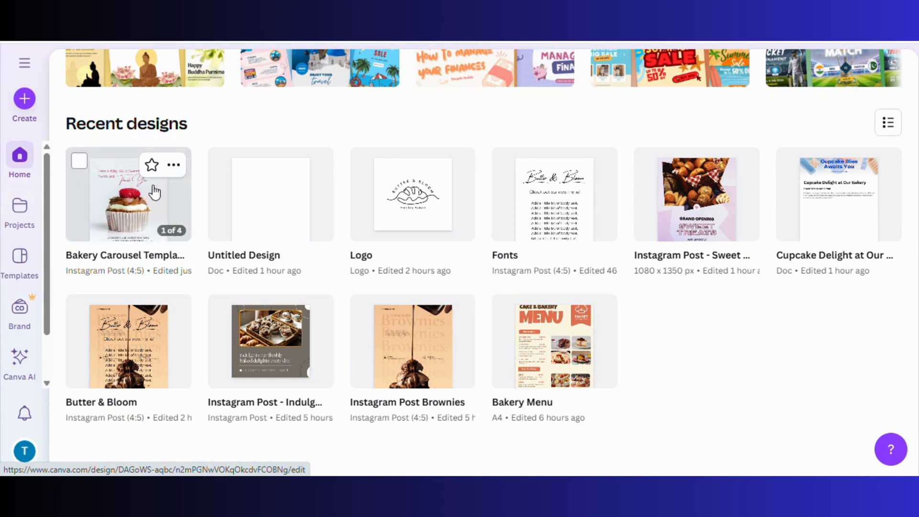
{"action": "left_click", "coordinate": [172, 166]}
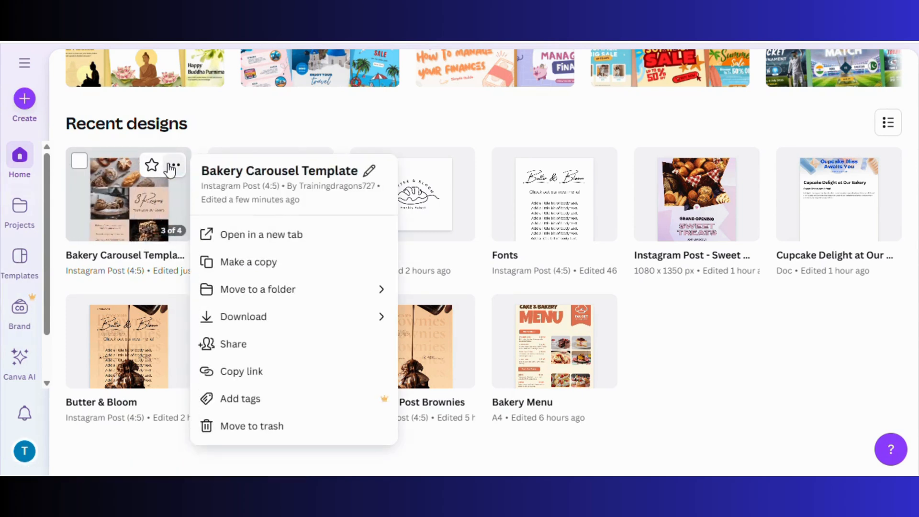
{"action": "left_click", "coordinate": [222, 261]}
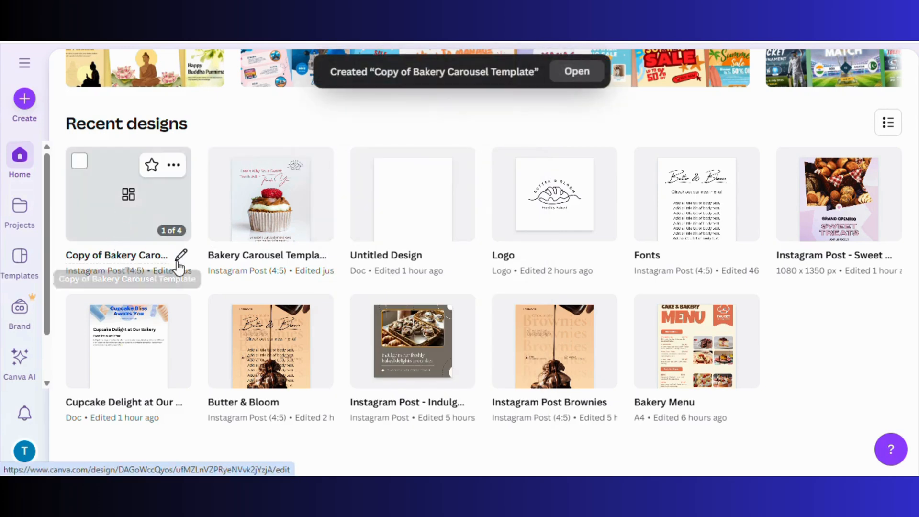
Rename the copied design to 'Launch Instagram Post'
{"action": "left_click", "coordinate": [160, 252]}
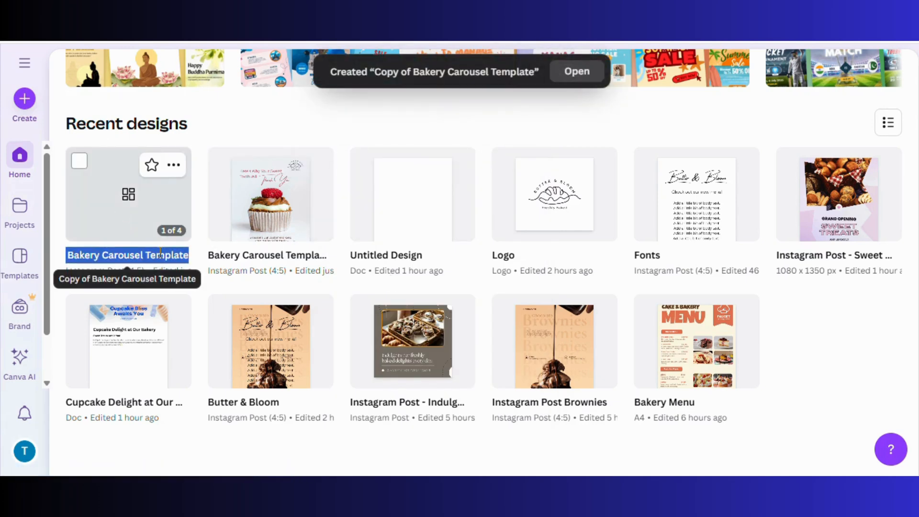
{"action": "key", "text": "BackSpace"}
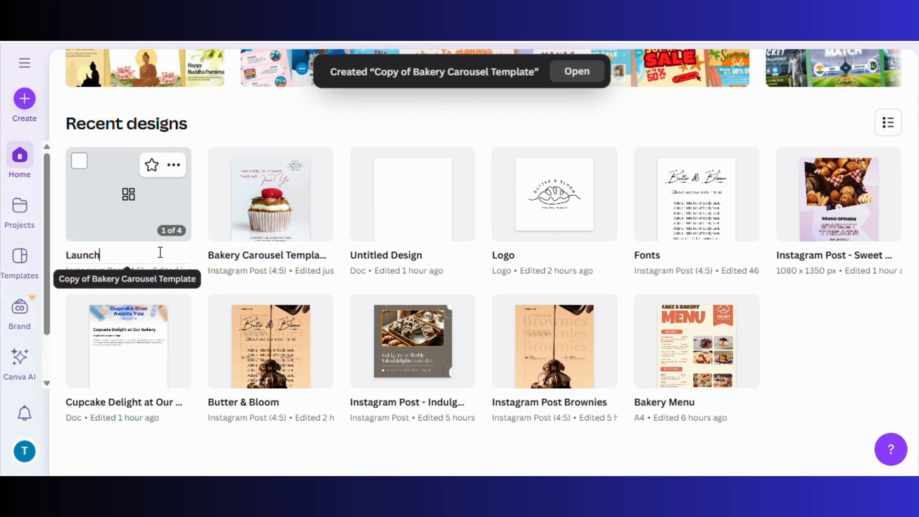
{"action": "type", "text": "Launch Instagram Post"}
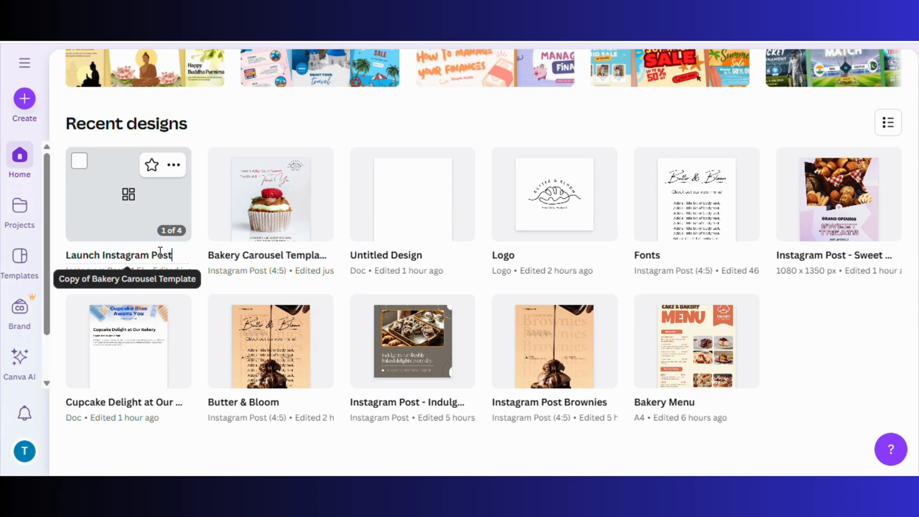
{"action": "scroll", "coordinate": [160, 253], "scroll_direction": "down", "scroll_amount": 2}
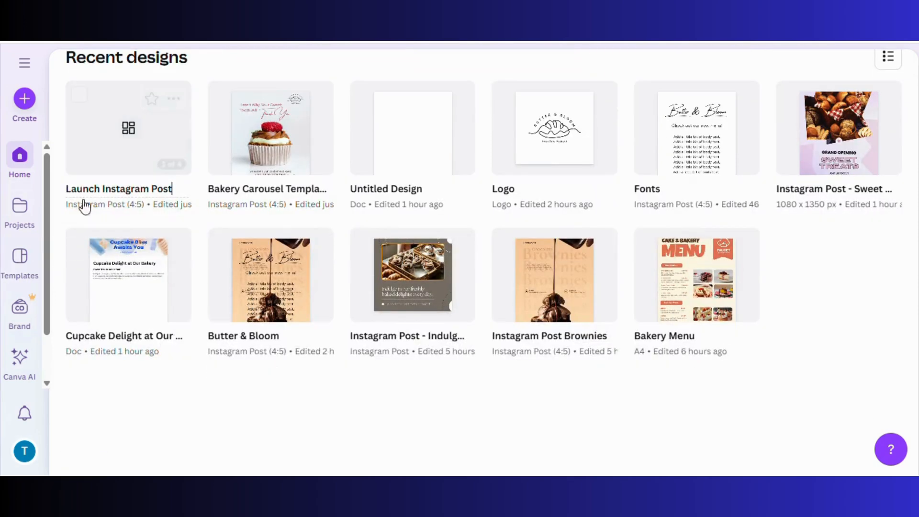
Open Launch Instagram Post and delete pages 3, 2 and the cupcake page
{"action": "left_click", "coordinate": [118, 165]}
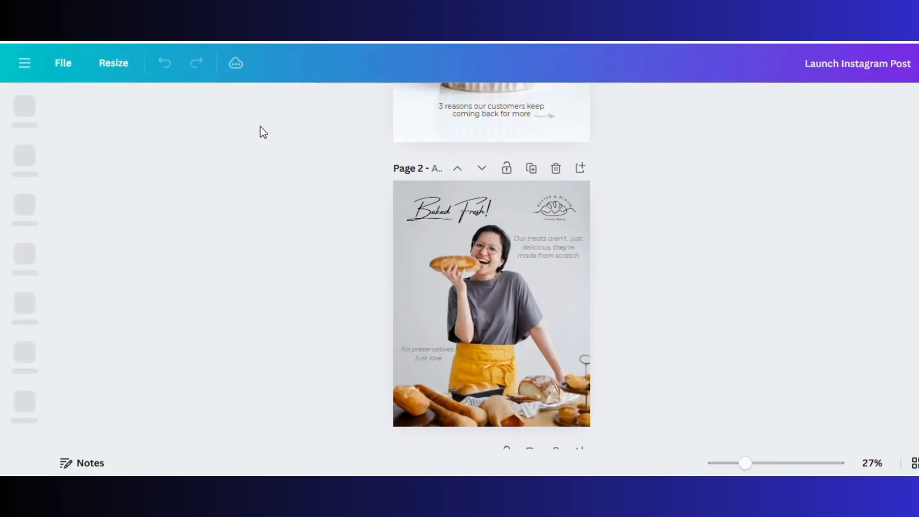
{"action": "scroll", "coordinate": [274, 165], "scroll_direction": "up", "scroll_amount": 5}
{"action": "scroll", "coordinate": [592, 268], "scroll_direction": "down", "scroll_amount": 15}
{"action": "scroll", "coordinate": [591, 268], "scroll_direction": "up", "scroll_amount": 6}
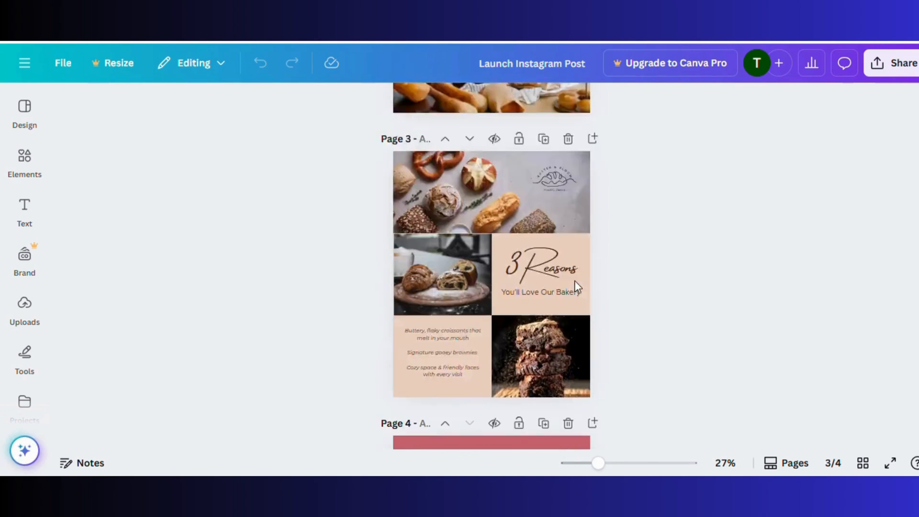
{"action": "left_click", "coordinate": [570, 295]}
{"action": "scroll", "coordinate": [567, 294], "scroll_direction": "up", "scroll_amount": 5}
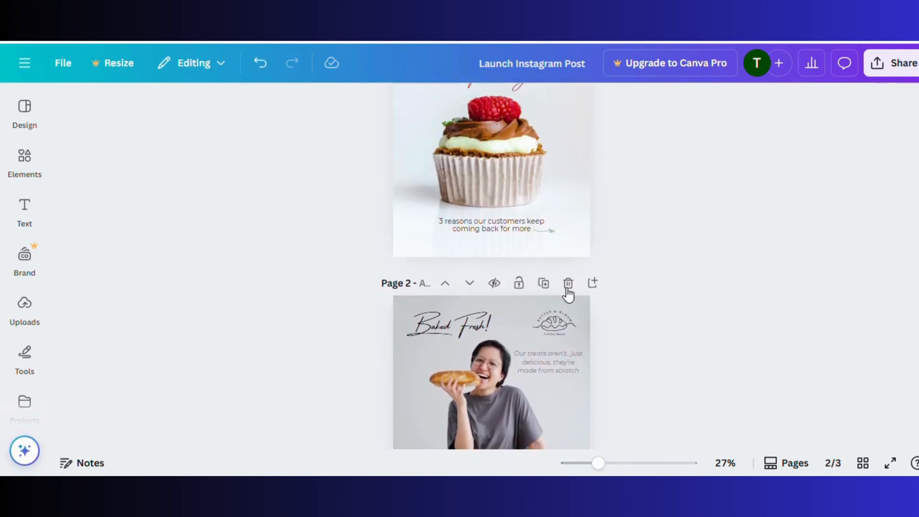
{"action": "left_click", "coordinate": [568, 283]}
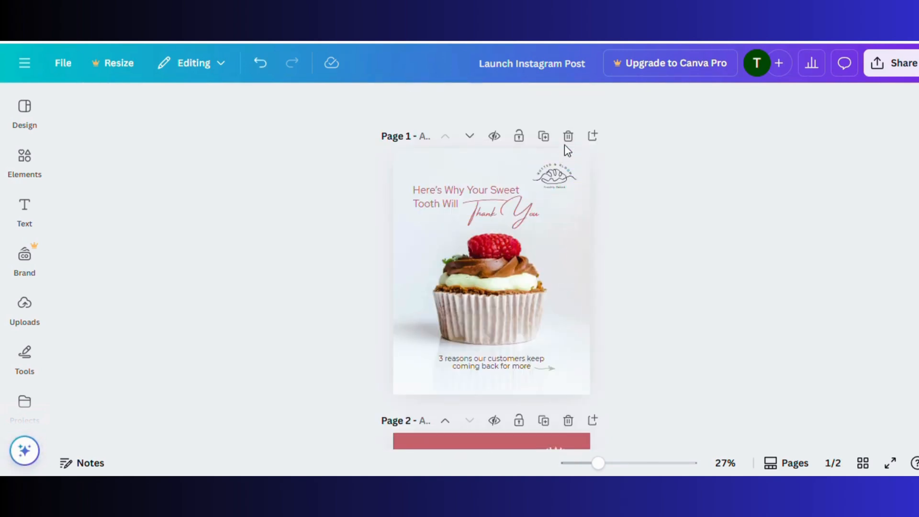
{"action": "left_click", "coordinate": [567, 138]}
Enter the 'Come taste the magic' text and the bottom caption for editing, then deselect
{"action": "left_click", "coordinate": [487, 200]}
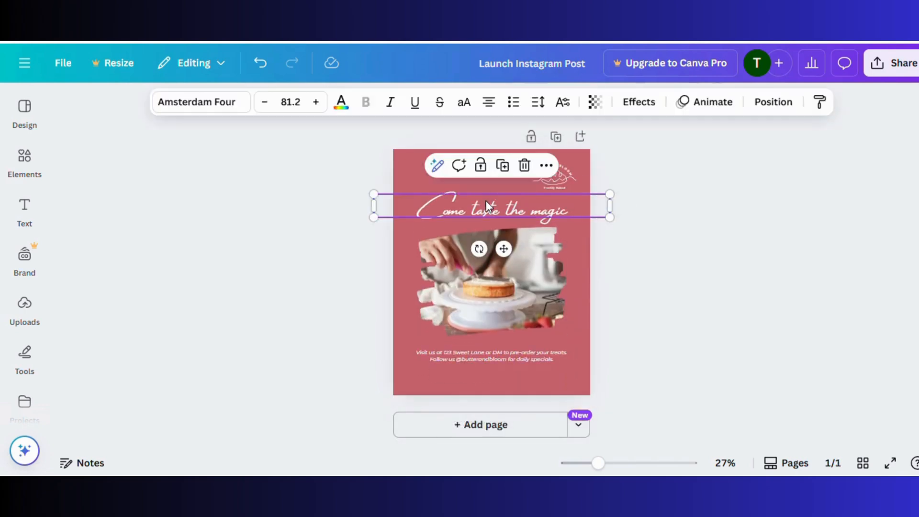
{"action": "left_click", "coordinate": [487, 200]}
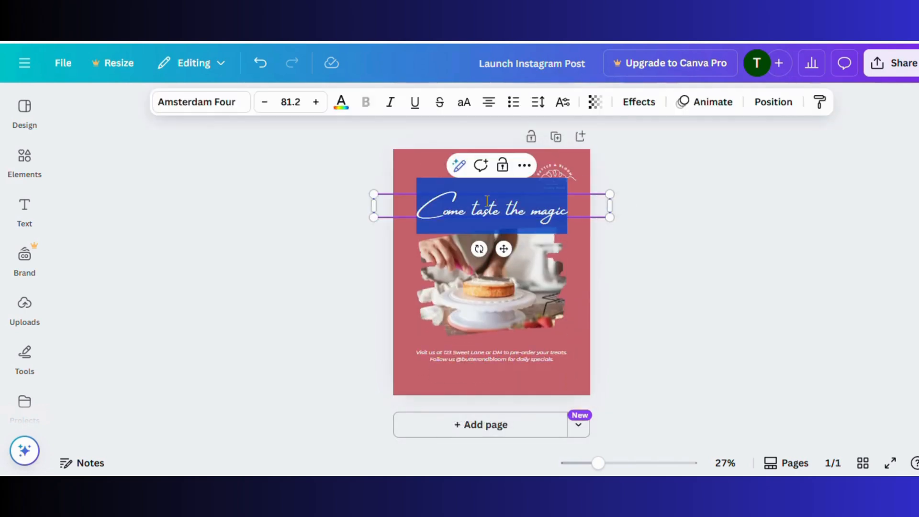
{"action": "left_click", "coordinate": [366, 275]}
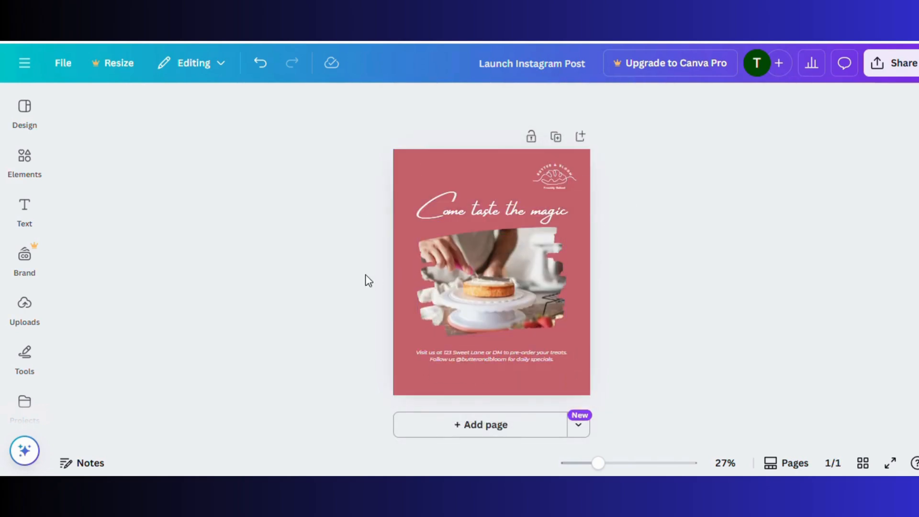
{"action": "double_click", "coordinate": [481, 352]}
{"action": "left_click", "coordinate": [330, 244]}
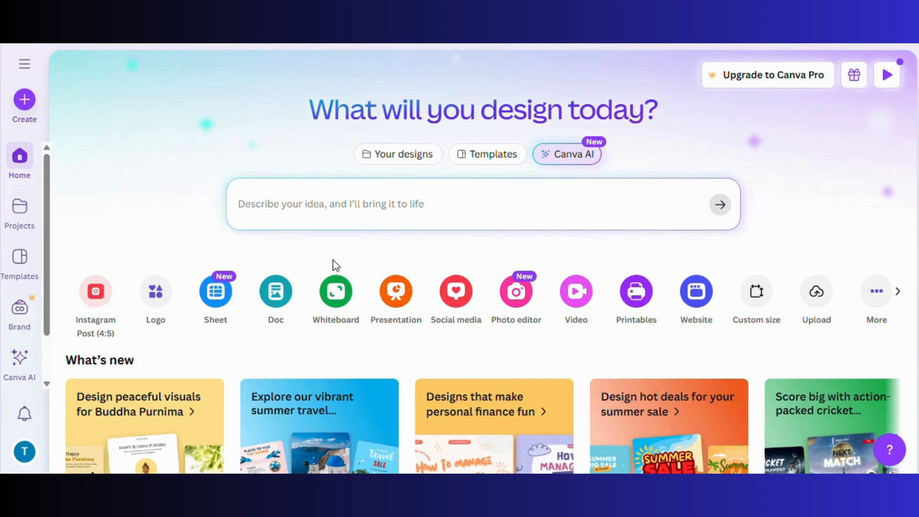
Start a new Doc and open Magic Write, discarding a mistyped prompt
{"action": "left_click", "coordinate": [282, 311]}
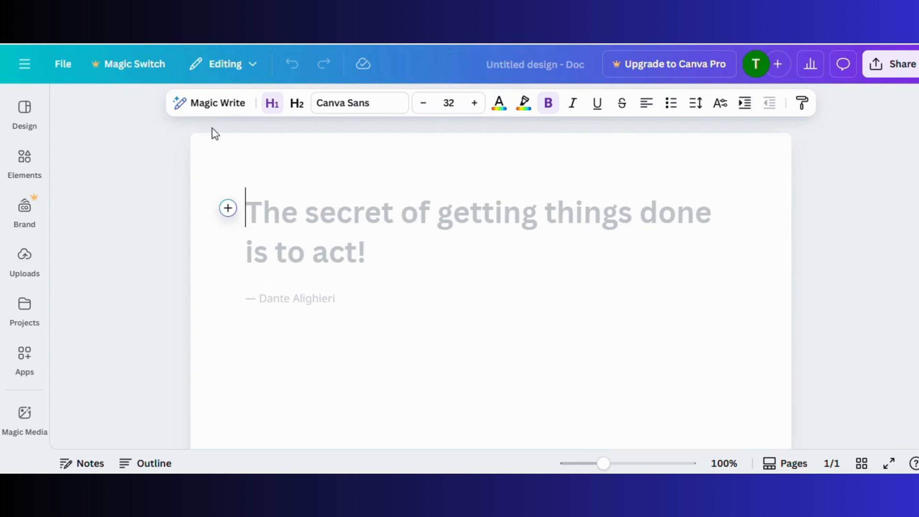
{"action": "left_click", "coordinate": [211, 109]}
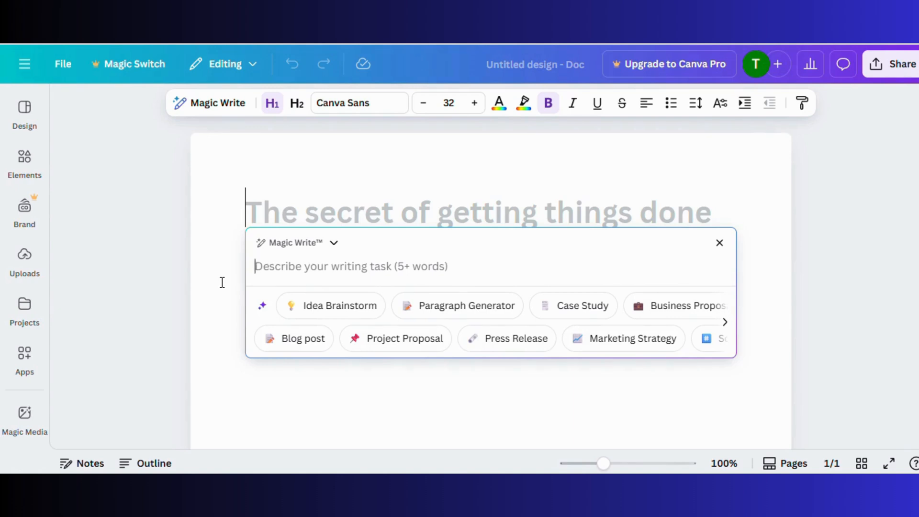
{"action": "type", "text": "Write a caption for a b"}
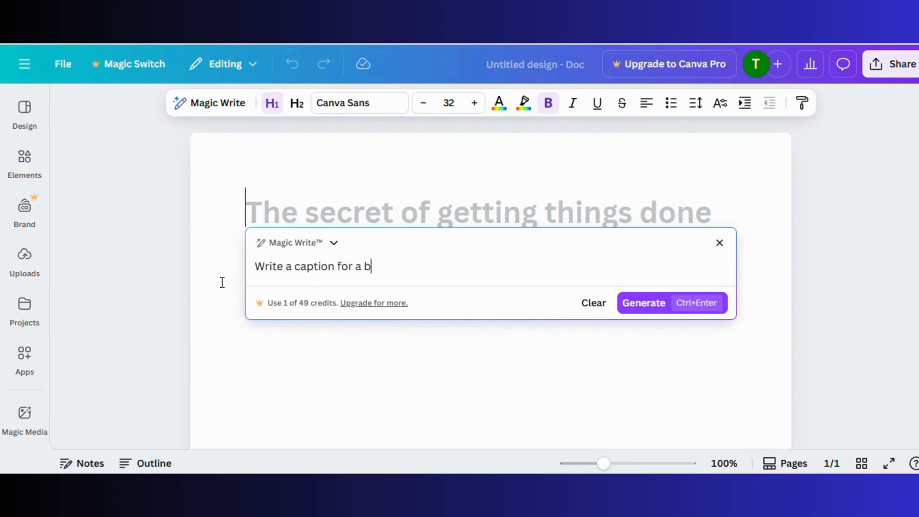
{"action": "type", "text": "y promoting cupcakes"}
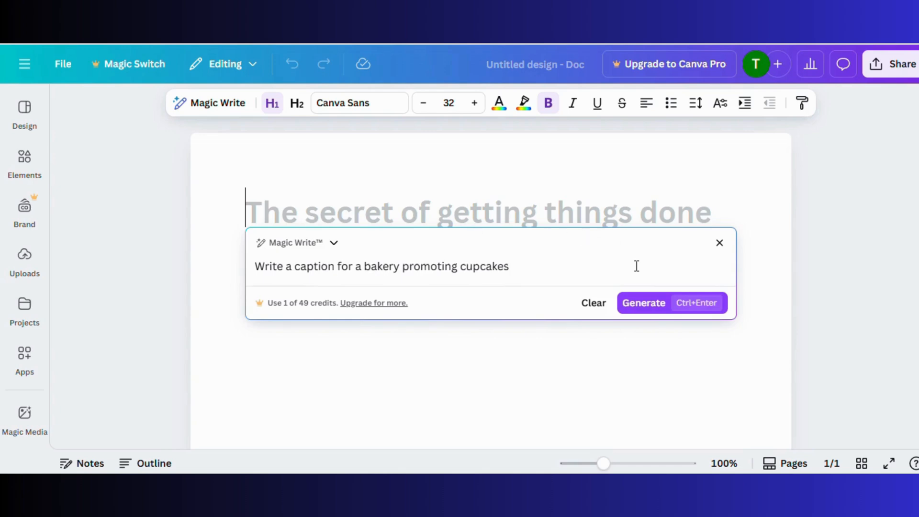
{"action": "left_click", "coordinate": [646, 310]}
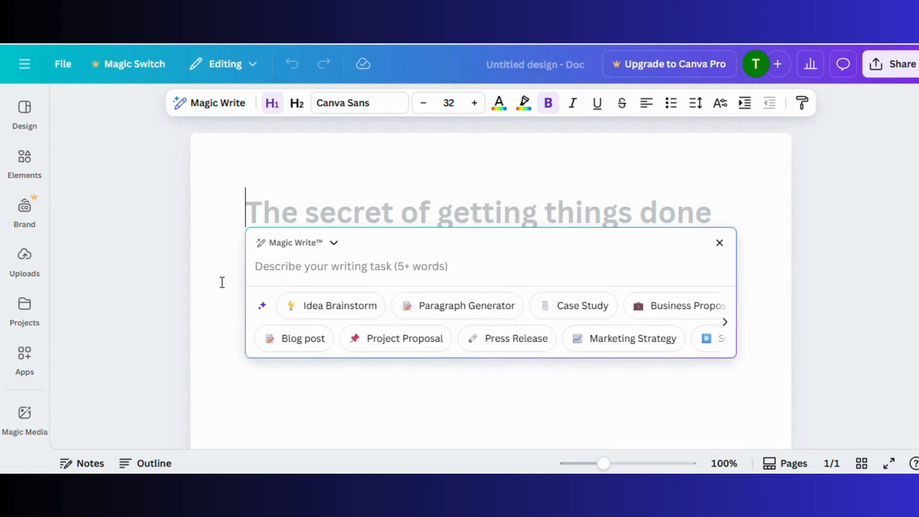
Generate a caption from 'Write a caption for a bakery promoting cupcakes' and insert it
{"action": "type", "text": "Writ"}
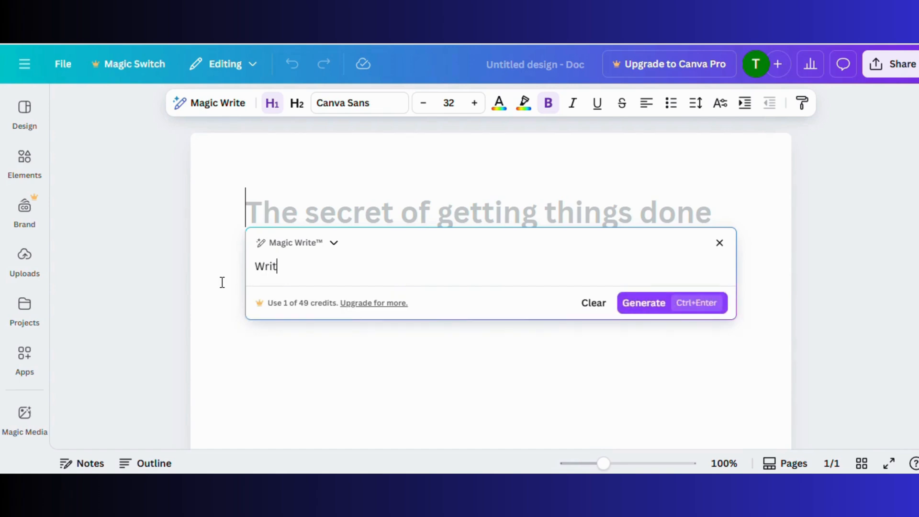
{"action": "type", "text": "e a caption for a bakery promoting cupcakes"}
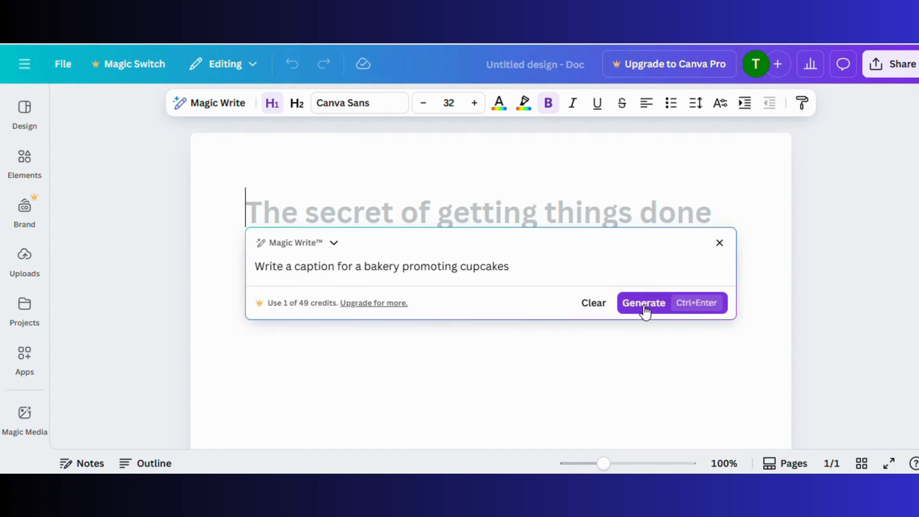
{"action": "left_click", "coordinate": [645, 307]}
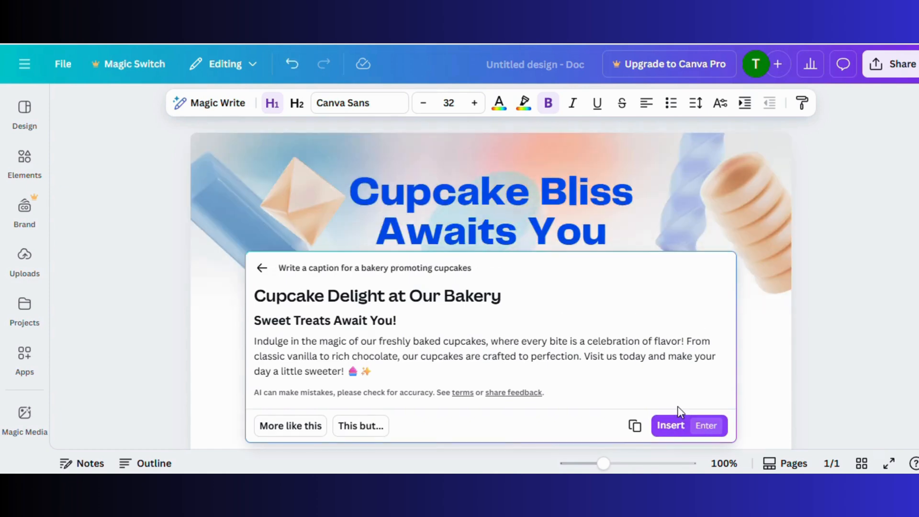
{"action": "left_click", "coordinate": [680, 402]}
{"action": "scroll", "coordinate": [675, 373], "scroll_direction": "down", "scroll_amount": 3}
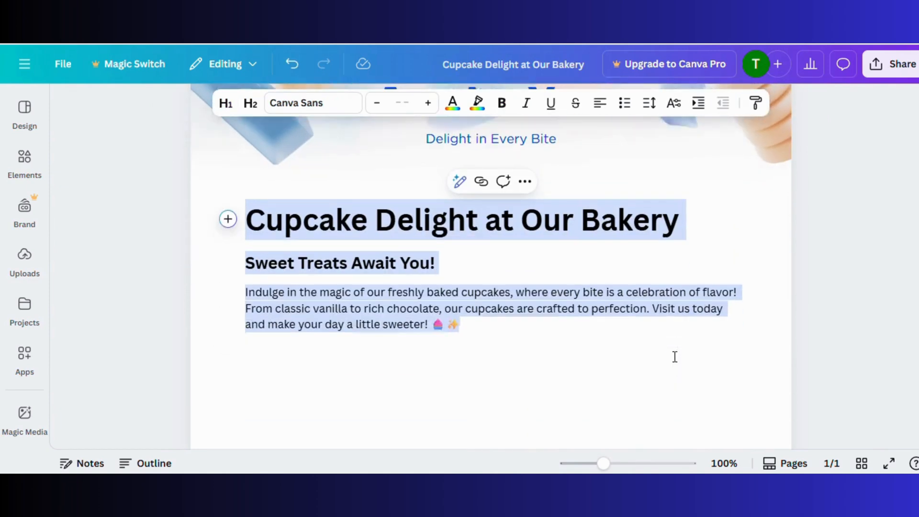
{"action": "left_click", "coordinate": [671, 358]}
{"action": "left_click", "coordinate": [347, 303]}
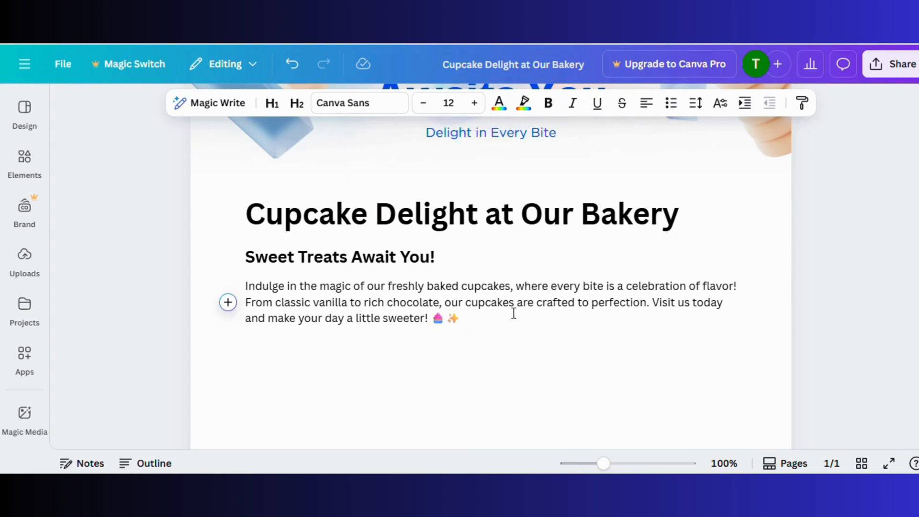
{"action": "scroll", "coordinate": [513, 313], "scroll_direction": "up", "scroll_amount": 3}
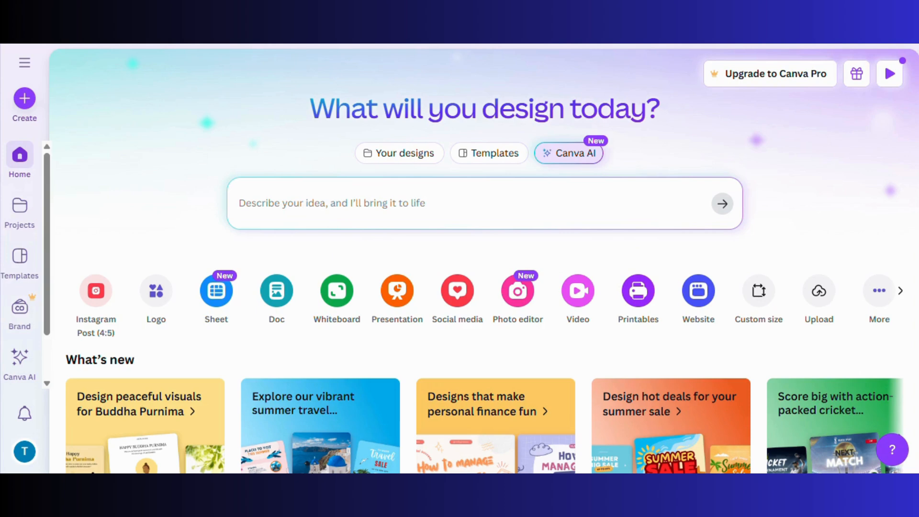
Ask Canva AI for a 'Launch post for a bakery' and browse the generated designs
{"action": "left_click", "coordinate": [552, 166]}
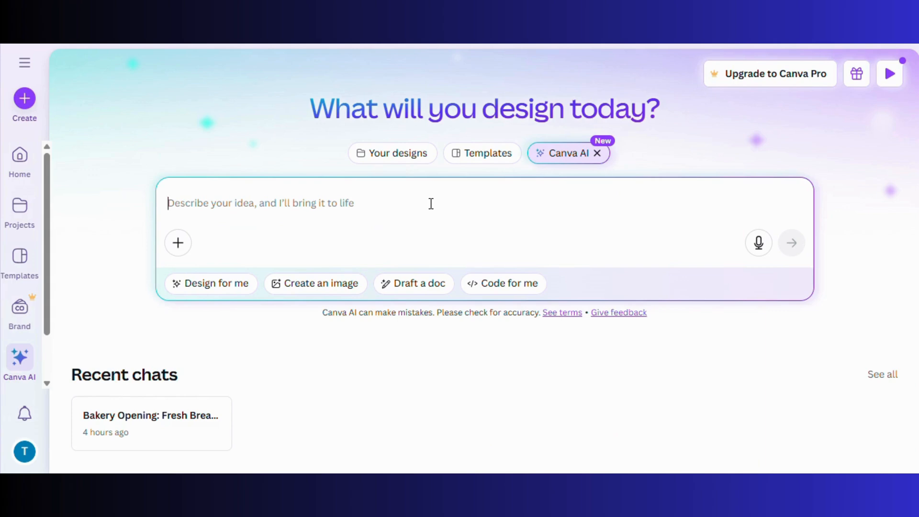
{"action": "type", "text": "Launch post for a bakery"}
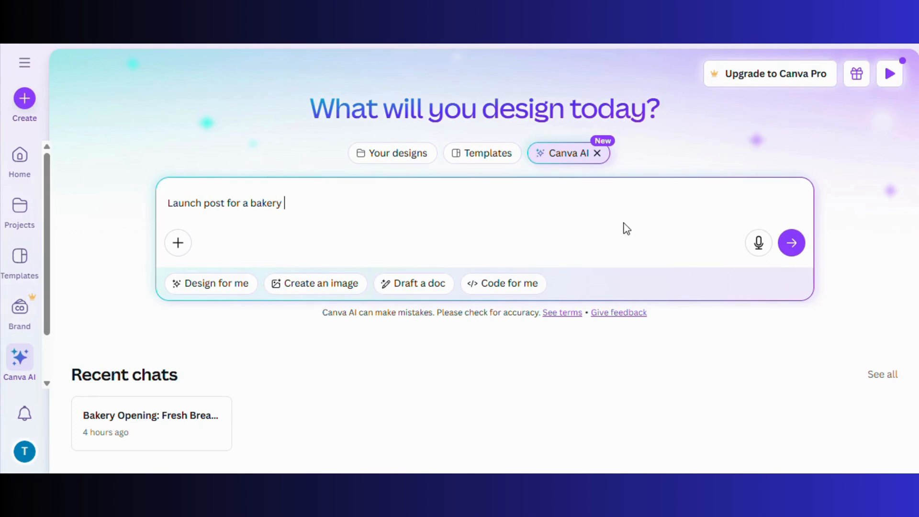
{"action": "left_click", "coordinate": [794, 242]}
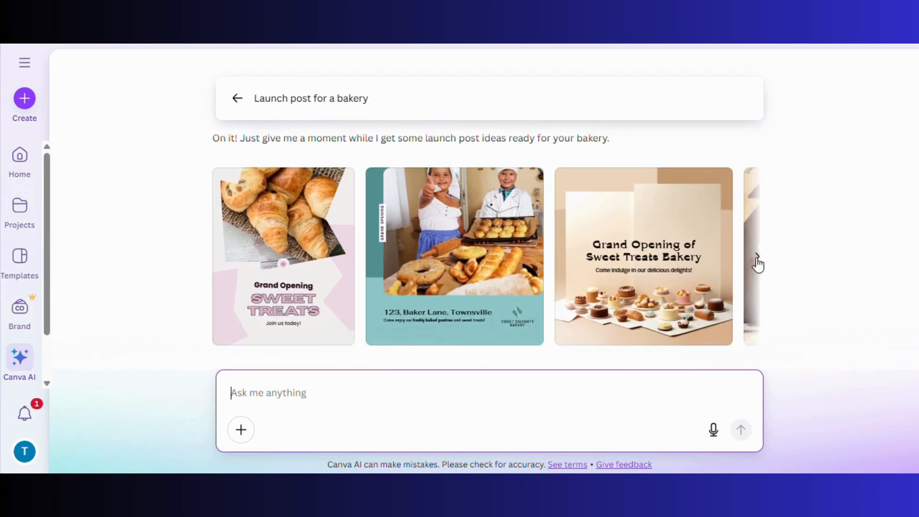
{"action": "left_click", "coordinate": [757, 261]}
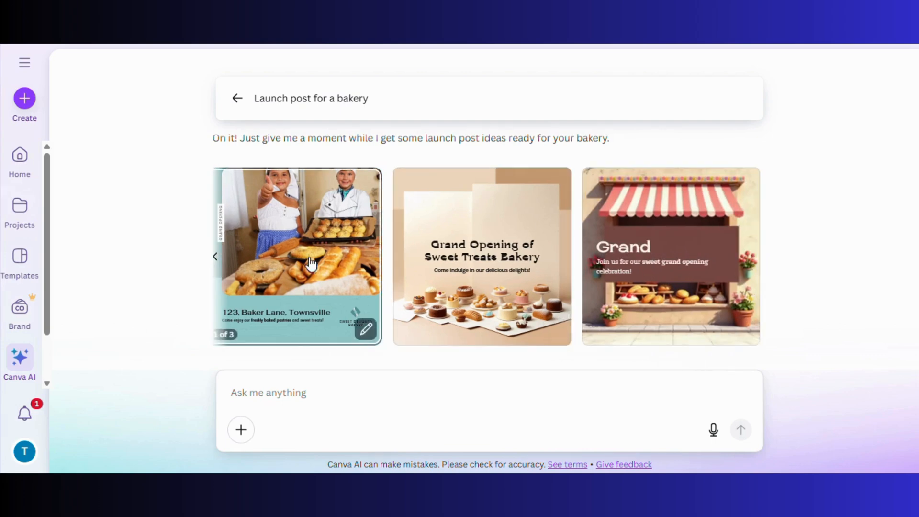
{"action": "left_click", "coordinate": [214, 259]}
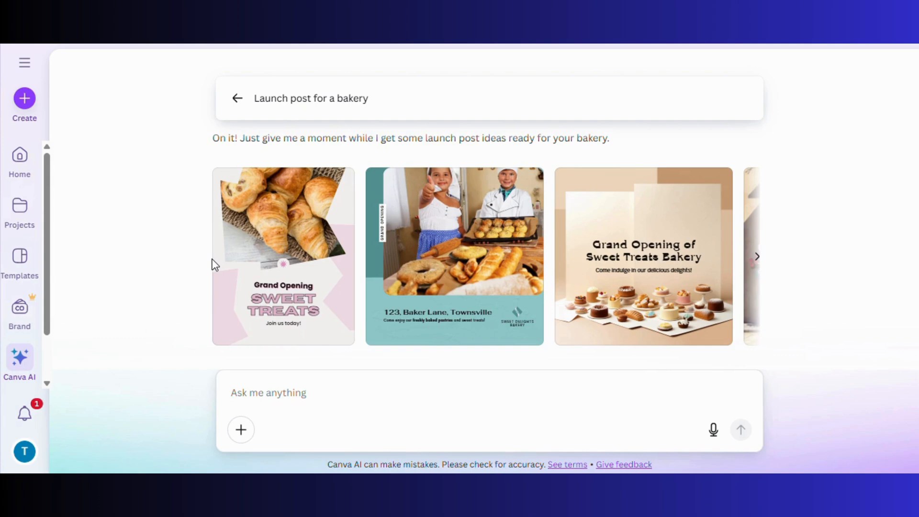
Open the first Sweet Treats grand-opening card in Canva's full editor as 'Instagram Post - Sweet Treats'
{"action": "mouse_move", "coordinate": [335, 331]}
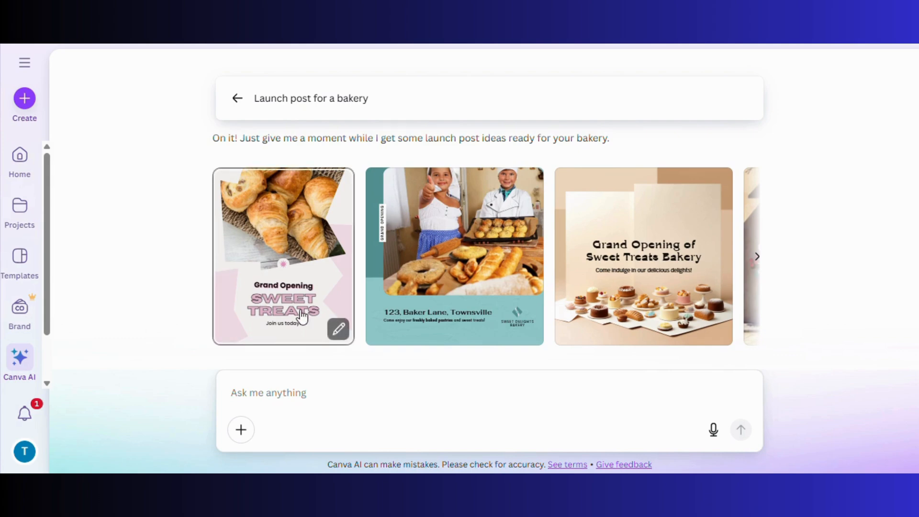
{"action": "left_click", "coordinate": [338, 329]}
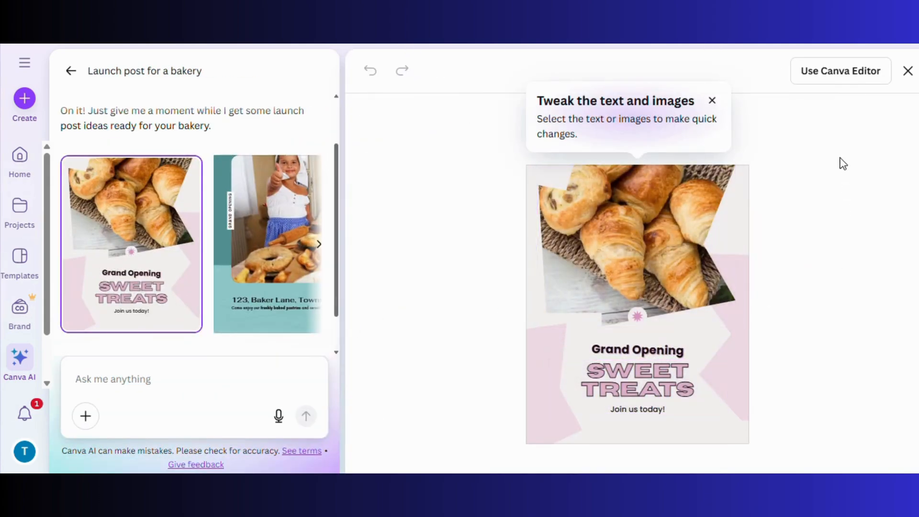
{"action": "left_click", "coordinate": [829, 74]}
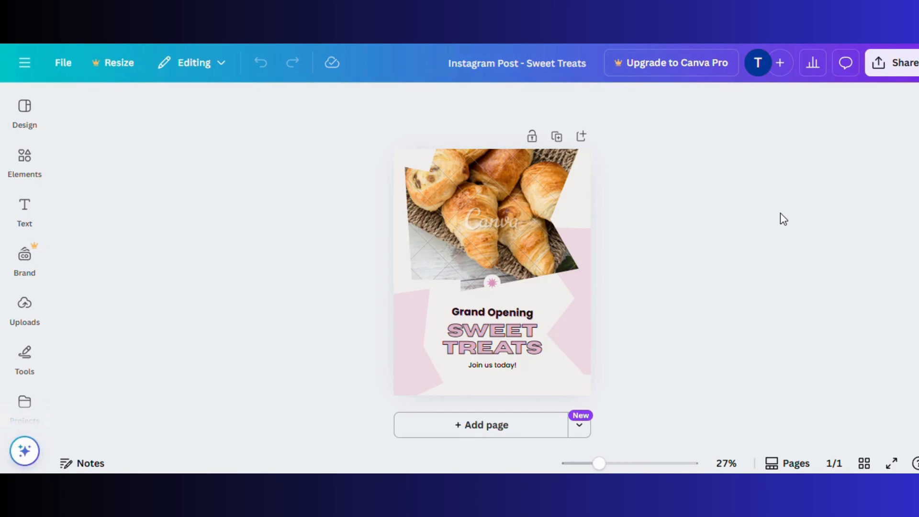
Search the Elements library for 'bakery' and show all the photo results
{"action": "left_click", "coordinate": [31, 163]}
{"action": "left_click", "coordinate": [89, 108]}
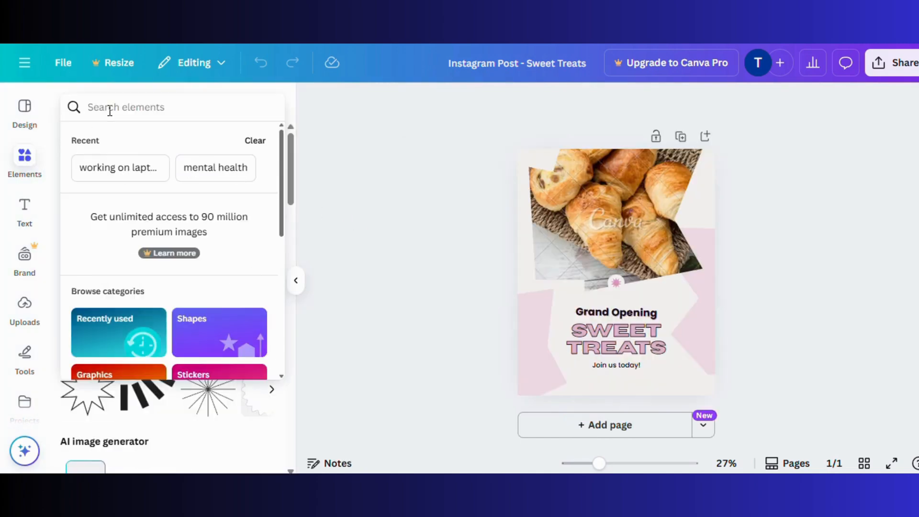
{"action": "type", "text": "bakery"}
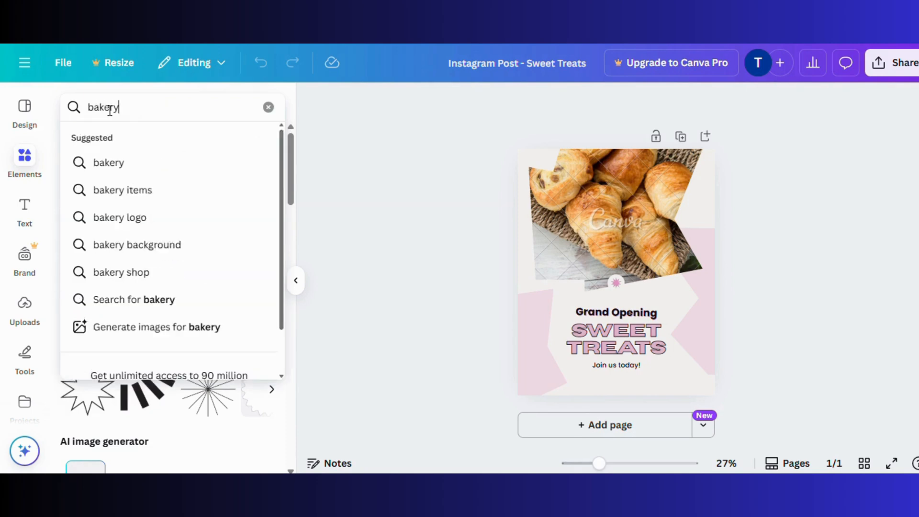
{"action": "key", "text": "Return"}
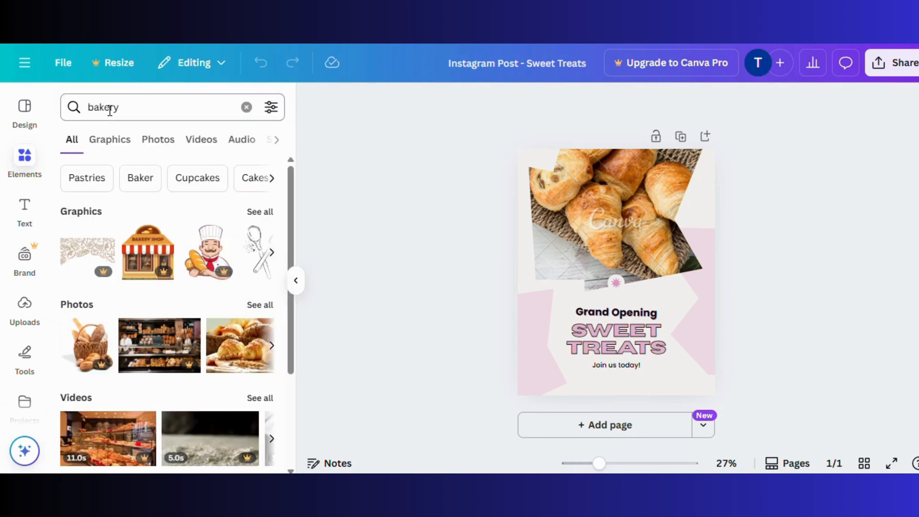
{"action": "left_click", "coordinate": [259, 306]}
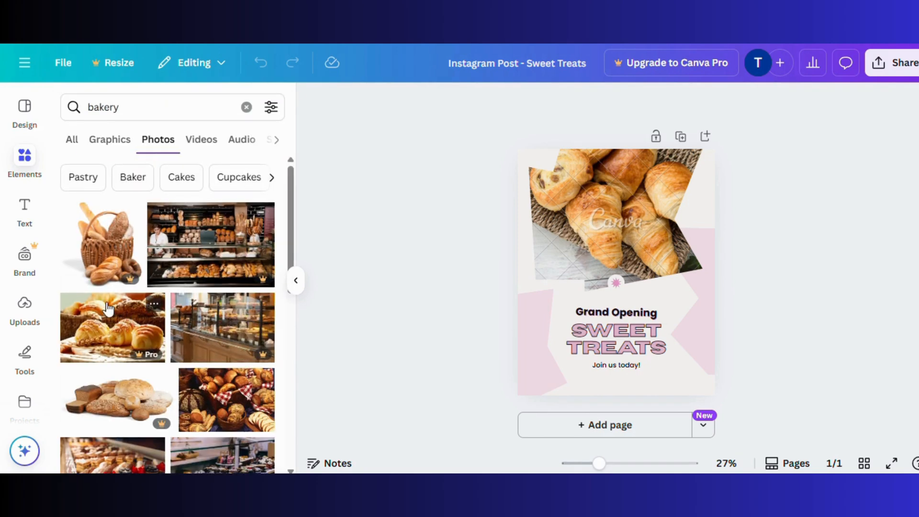
Drag the checkered-cloth bread basket photo onto the image frame, replacing the croissants
{"action": "scroll", "coordinate": [108, 309], "scroll_direction": "down", "scroll_amount": 3}
{"action": "scroll", "coordinate": [107, 309], "scroll_direction": "up", "scroll_amount": 4}
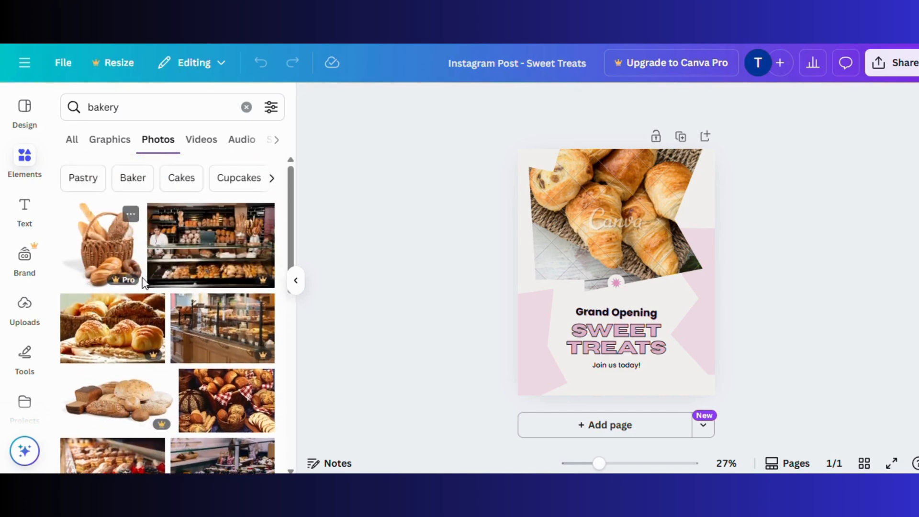
{"action": "scroll", "coordinate": [181, 313], "scroll_direction": "down", "scroll_amount": 1}
{"action": "left_click_drag", "start_coordinate": [200, 331], "coordinate": [565, 218]}
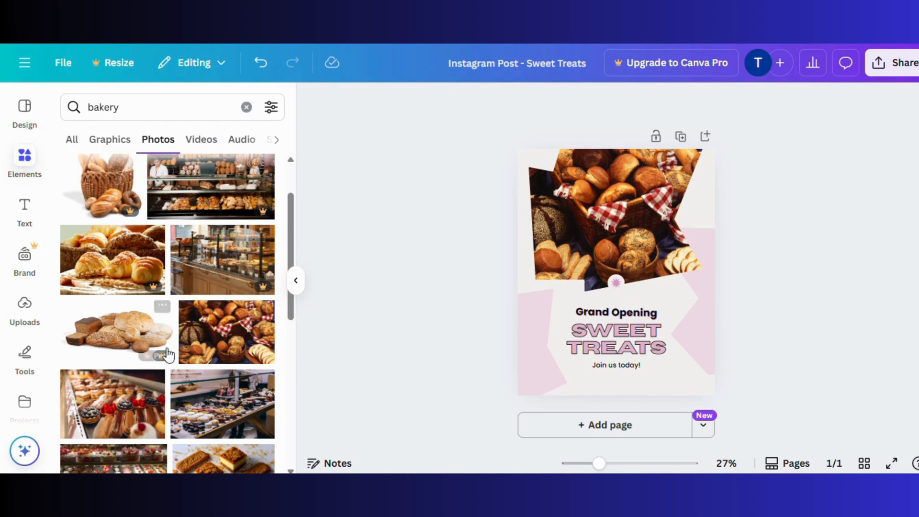
{"action": "scroll", "coordinate": [167, 348], "scroll_direction": "down", "scroll_amount": 5}
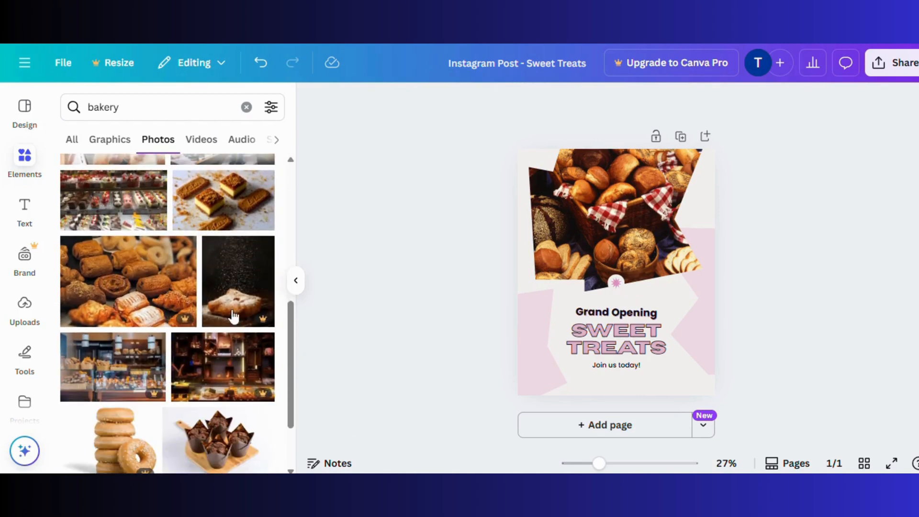
{"action": "left_click", "coordinate": [294, 284]}
{"action": "left_click_drag", "start_coordinate": [599, 464], "coordinate": [620, 461]}
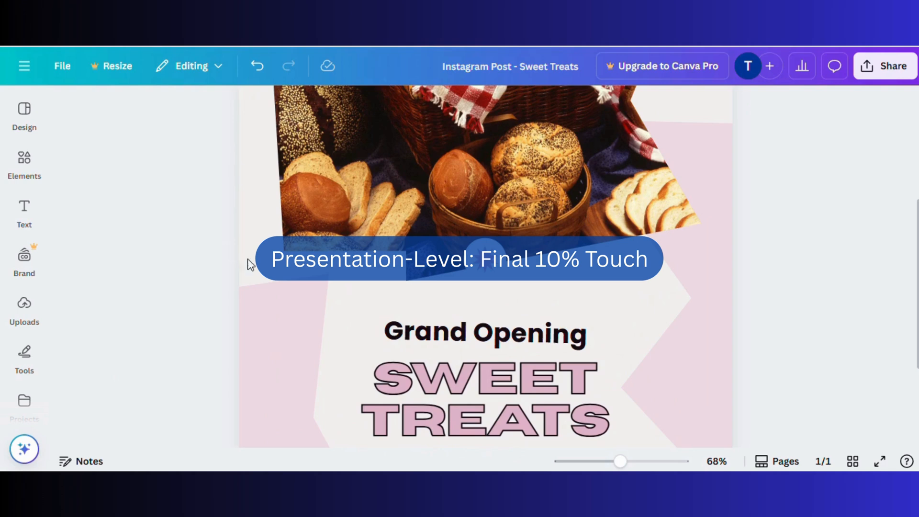
Ungroup the heading texts and make the GRAND OPENING text uppercase
{"action": "left_click", "coordinate": [438, 358]}
{"action": "left_click", "coordinate": [455, 326]}
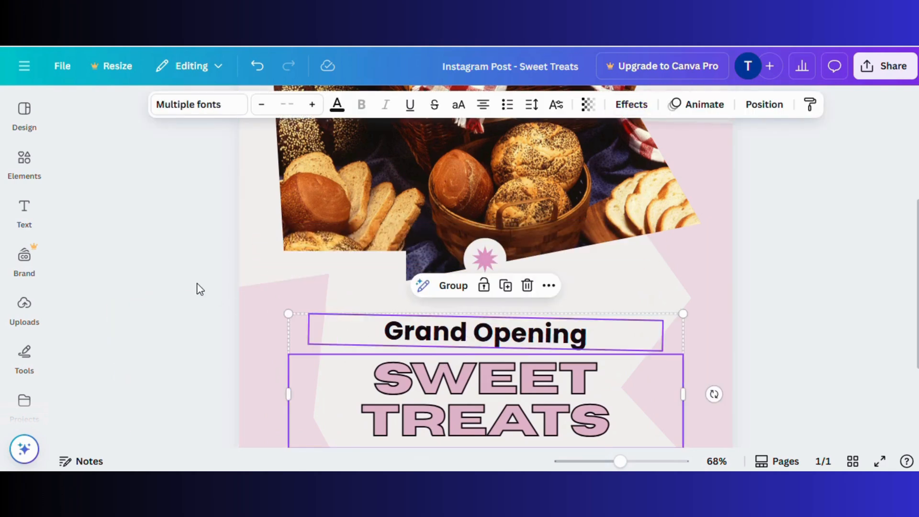
{"action": "left_click", "coordinate": [200, 291]}
{"action": "left_click", "coordinate": [421, 336]}
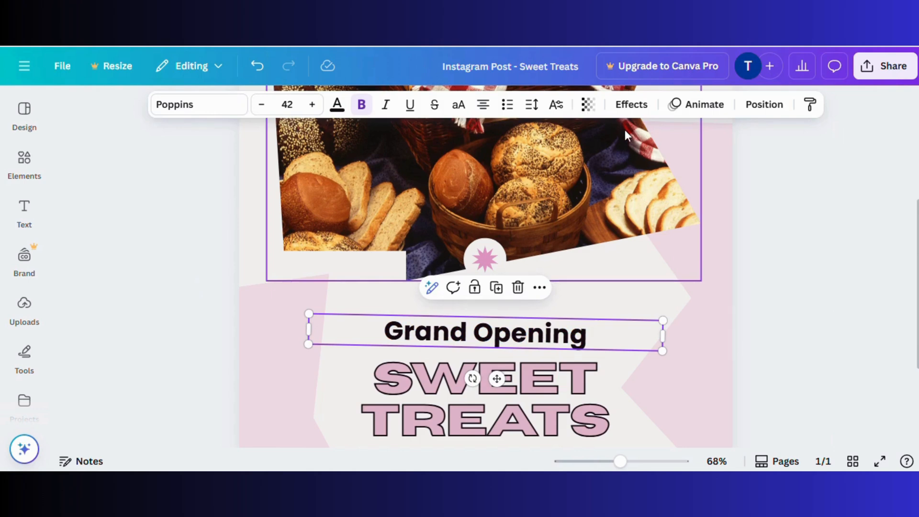
{"action": "left_click", "coordinate": [458, 111]}
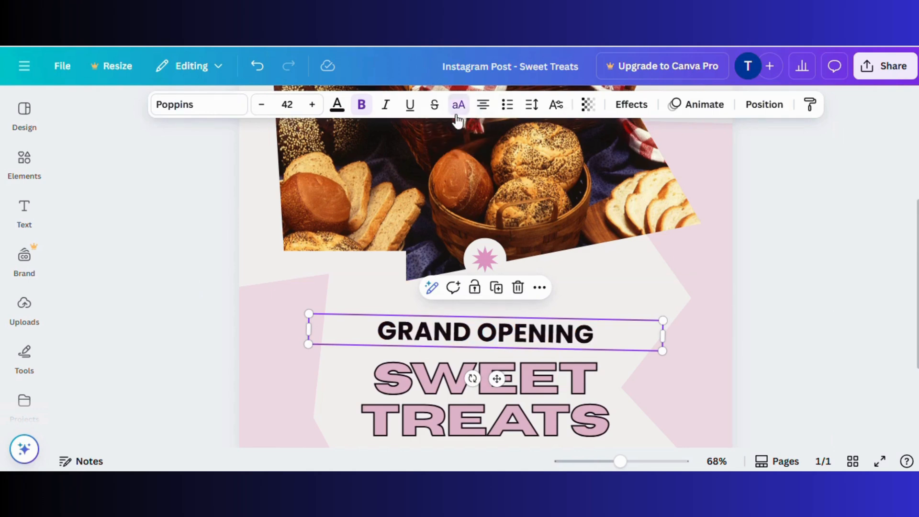
Give the GRAND OPENING heading a Shadow effect with offset 73
{"action": "left_click", "coordinate": [625, 104]}
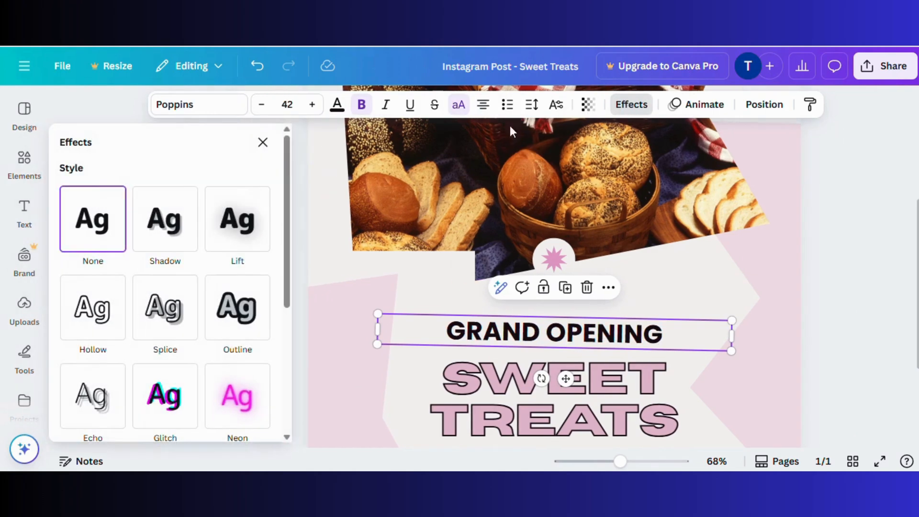
{"action": "left_click", "coordinate": [165, 220]}
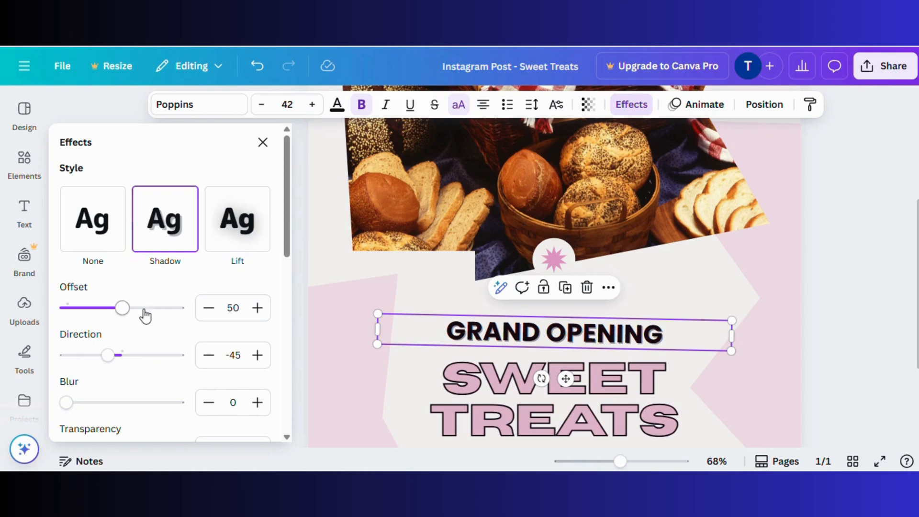
{"action": "left_click_drag", "start_coordinate": [123, 314], "coordinate": [150, 312]}
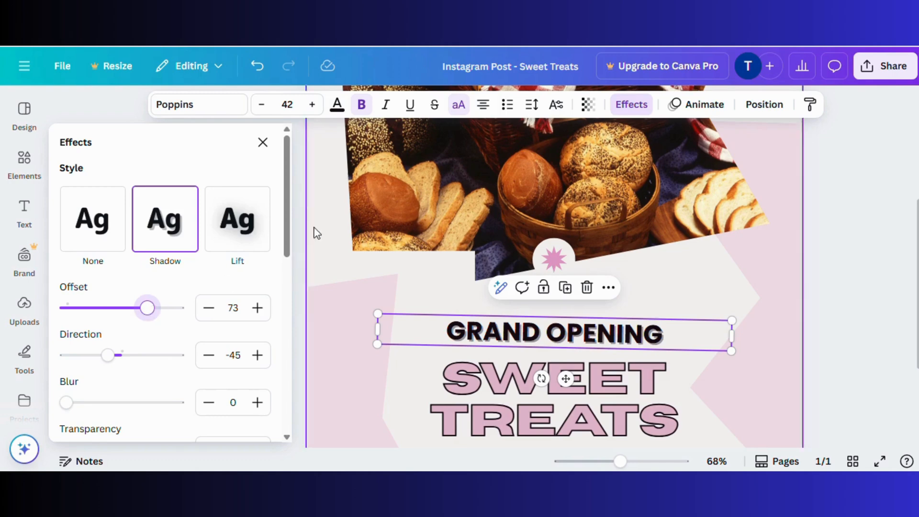
{"action": "left_click", "coordinate": [295, 202]}
{"action": "left_click", "coordinate": [175, 245]}
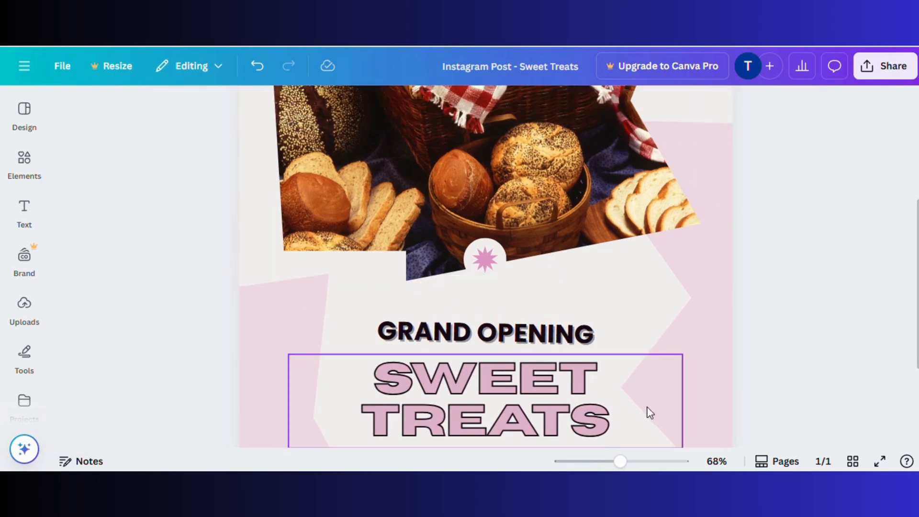
{"action": "left_click", "coordinate": [23, 130]}
{"action": "left_click", "coordinate": [22, 154]}
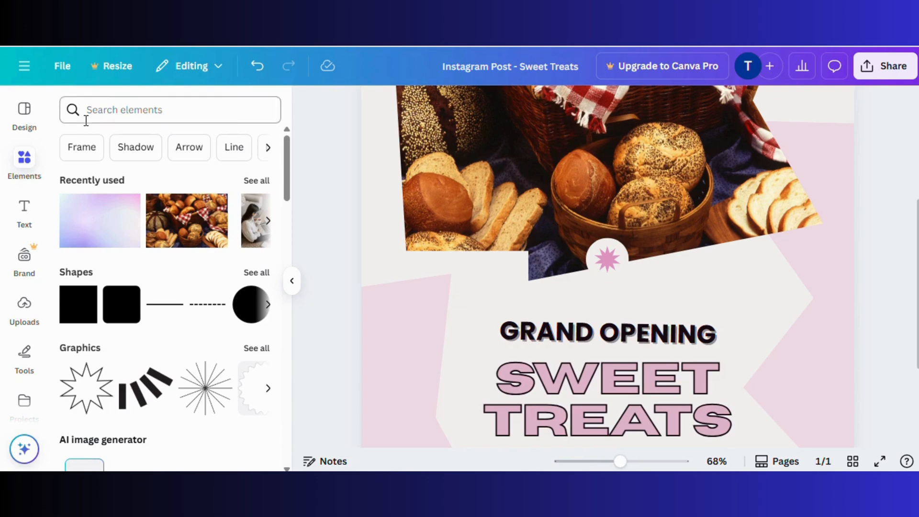
Search Elements for 'gradient' and add the soft purple gradient photo
{"action": "left_click", "coordinate": [104, 105]}
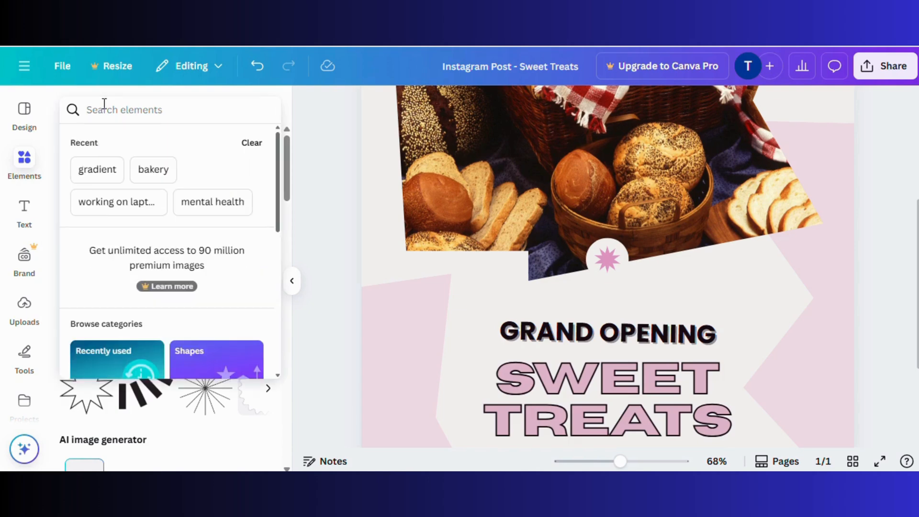
{"action": "type", "text": "garrad"}
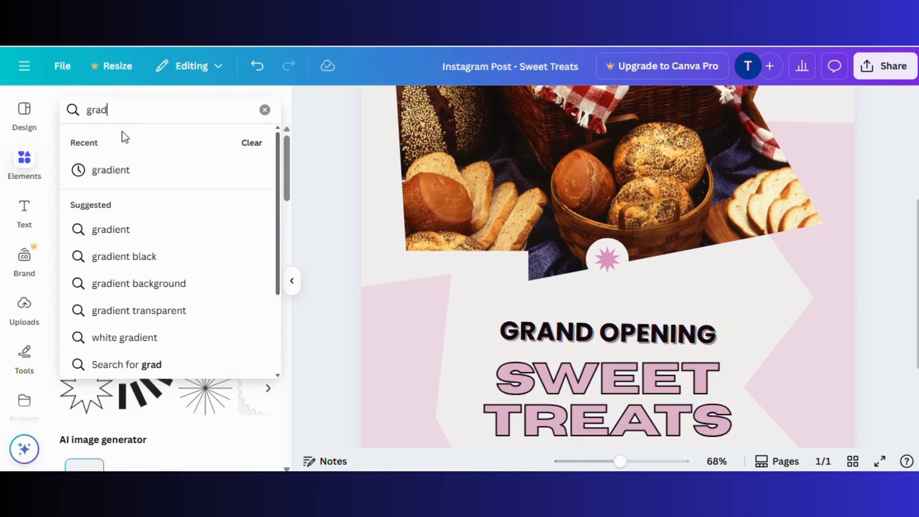
{"action": "left_click", "coordinate": [123, 170]}
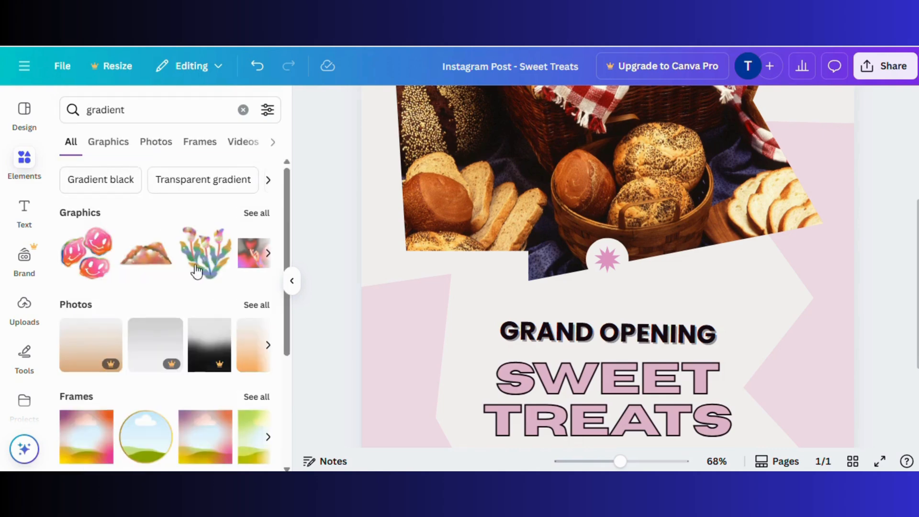
{"action": "left_click", "coordinate": [255, 306]}
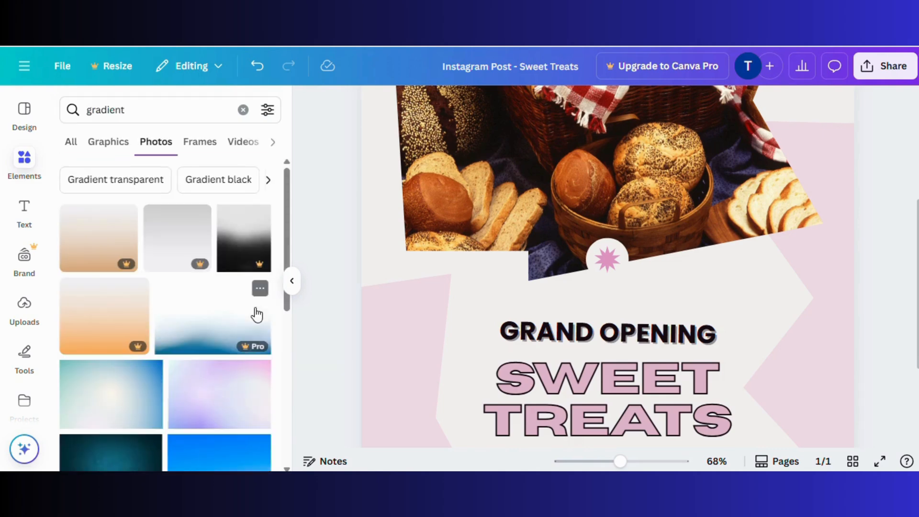
{"action": "scroll", "coordinate": [256, 314], "scroll_direction": "down", "scroll_amount": 2}
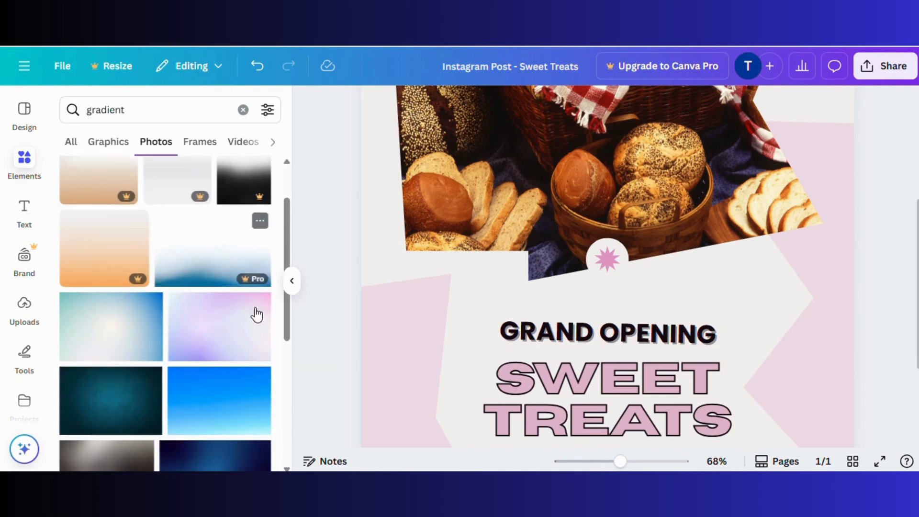
{"action": "left_click", "coordinate": [209, 332]}
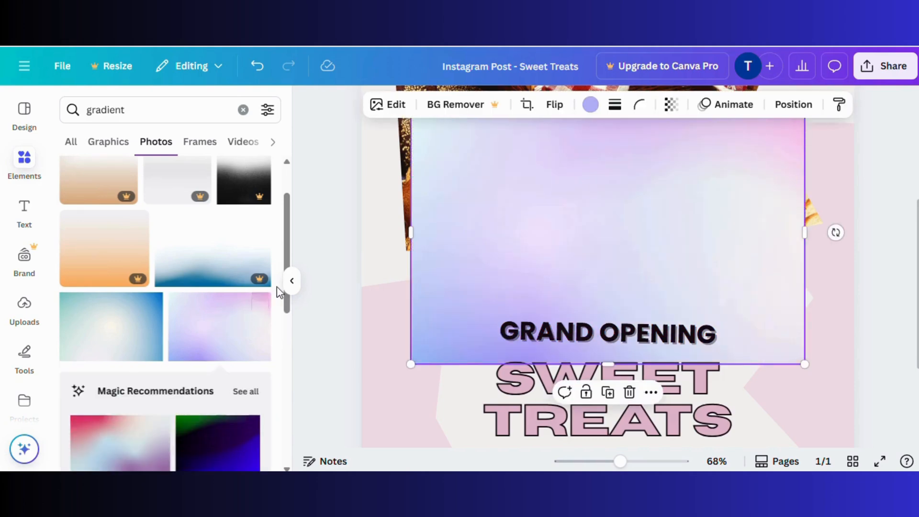
Set the purple gradient's transparency to 50
{"action": "left_click", "coordinate": [291, 281]}
{"action": "left_click", "coordinate": [203, 283]}
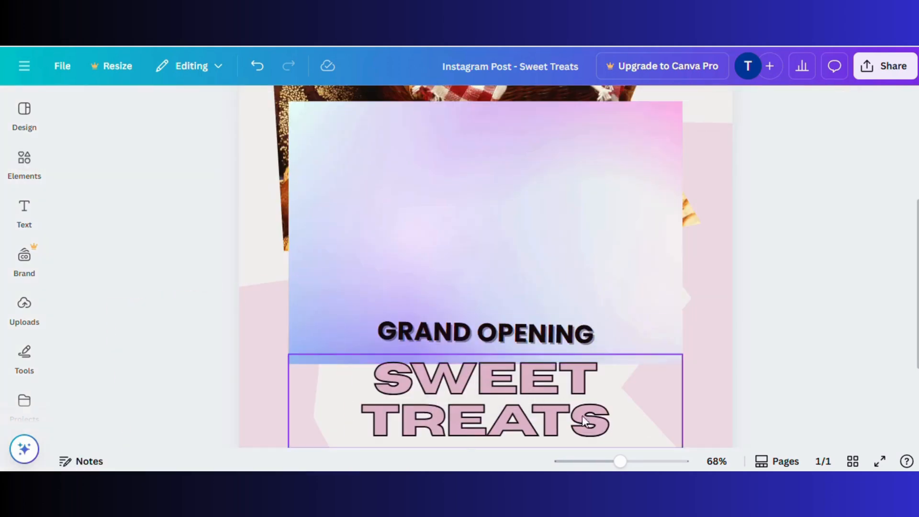
{"action": "left_click_drag", "start_coordinate": [621, 461], "coordinate": [603, 461]}
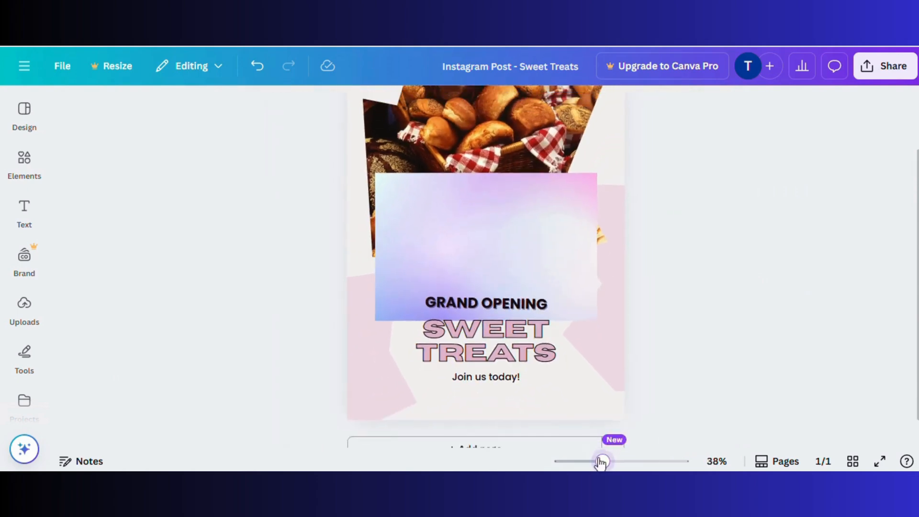
{"action": "left_click", "coordinate": [466, 244]}
{"action": "left_click_drag", "start_coordinate": [466, 244], "coordinate": [442, 305]}
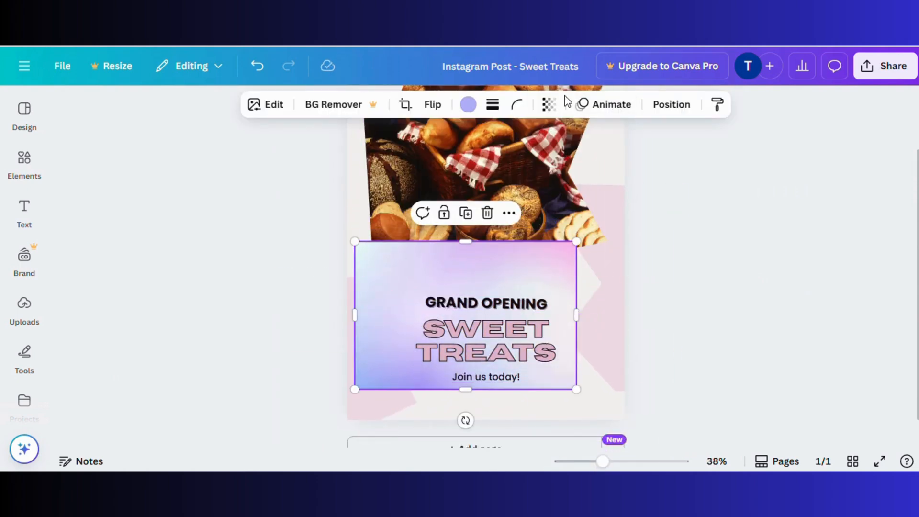
{"action": "left_click", "coordinate": [549, 105]}
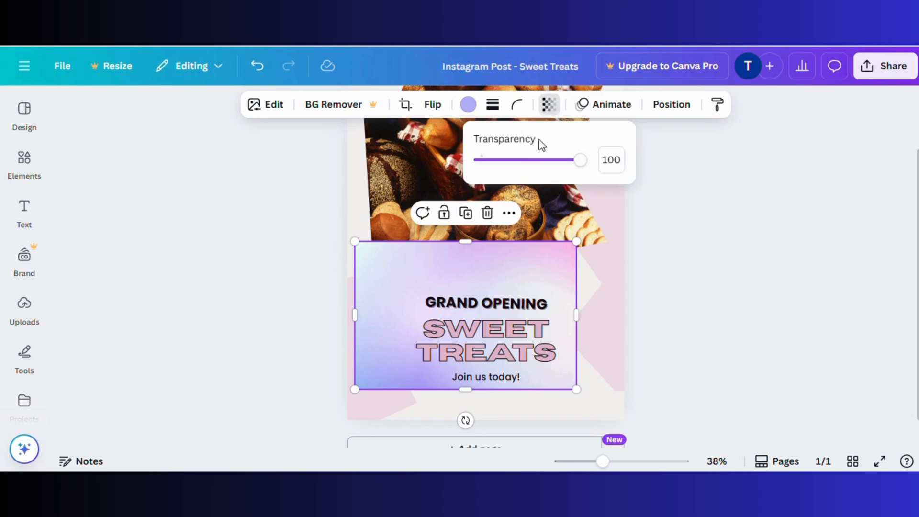
{"action": "left_click_drag", "start_coordinate": [573, 166], "coordinate": [531, 178]}
{"action": "left_click_drag", "start_coordinate": [529, 180], "coordinate": [533, 177]}
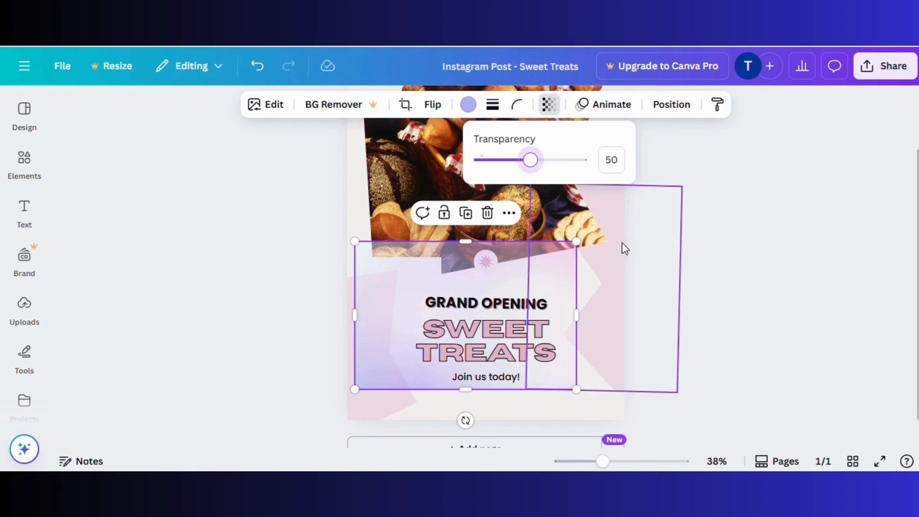
{"action": "left_click", "coordinate": [779, 309]}
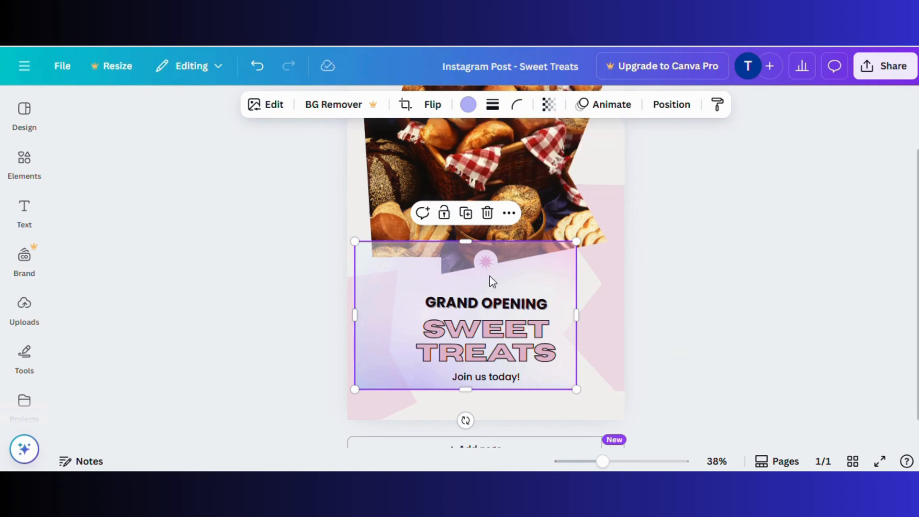
Stretch the gradient from the bottom-left corner to cover the full page height and width
{"action": "mouse_move", "coordinate": [605, 461]}
{"action": "left_mouse_down"}
{"action": "mouse_move", "coordinate": [613, 461]}
{"action": "mouse_move", "coordinate": [593, 461]}
{"action": "left_mouse_up"}
{"action": "left_click", "coordinate": [674, 294]}
{"action": "left_click", "coordinate": [421, 294]}
{"action": "left_click_drag", "start_coordinate": [422, 294], "coordinate": [417, 324]}
{"action": "left_click_drag", "start_coordinate": [472, 281], "coordinate": [466, 137]}
{"action": "left_click_drag", "start_coordinate": [550, 285], "coordinate": [592, 256]}
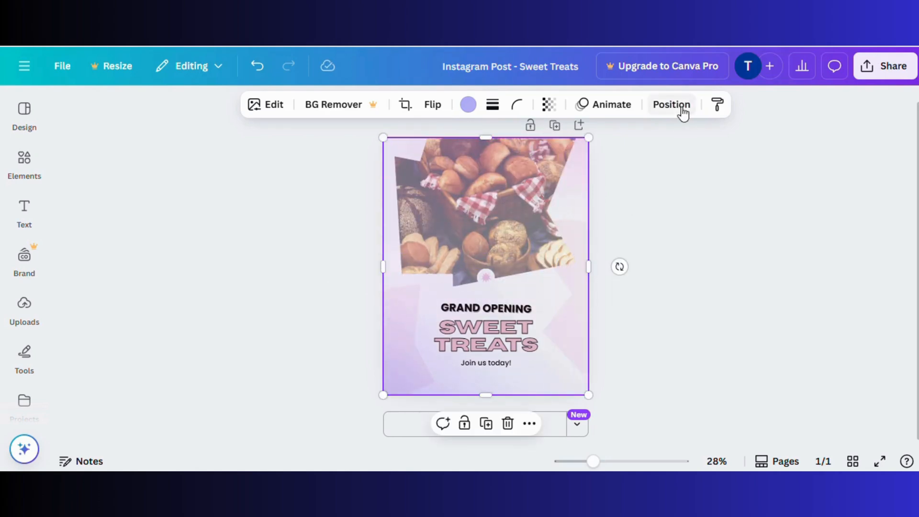
Send the gradient to the back so it sits behind the bread photo
{"action": "left_click", "coordinate": [682, 108]}
{"action": "left_click", "coordinate": [230, 259]}
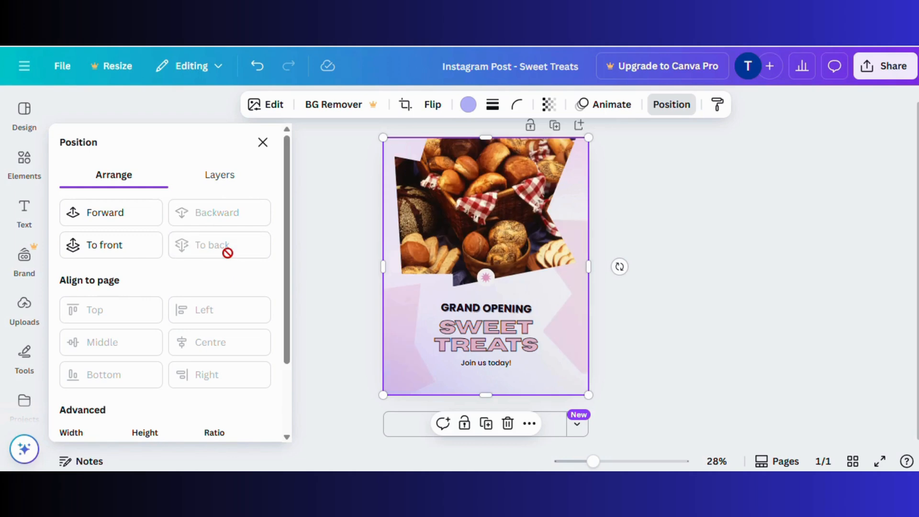
{"action": "left_click", "coordinate": [321, 279]}
{"action": "left_click", "coordinate": [322, 279]}
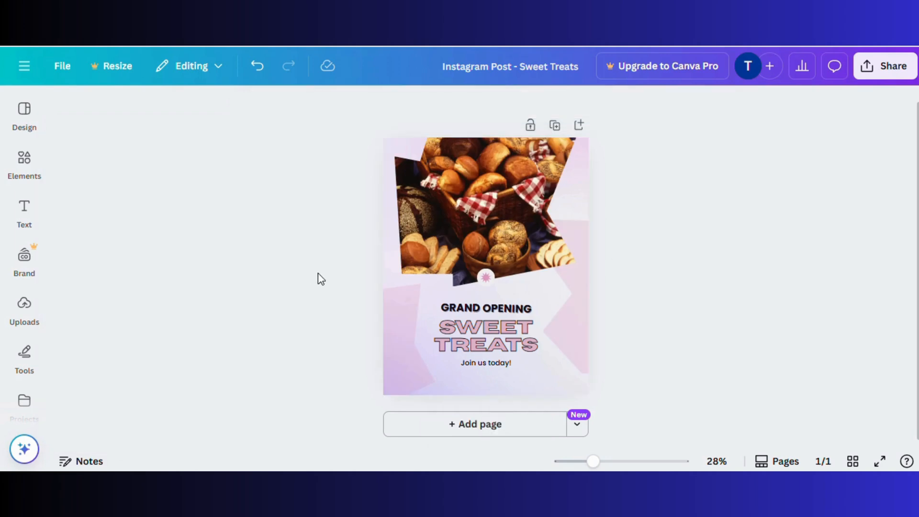
{"action": "scroll", "coordinate": [804, 389], "scroll_direction": "up", "scroll_amount": 1}
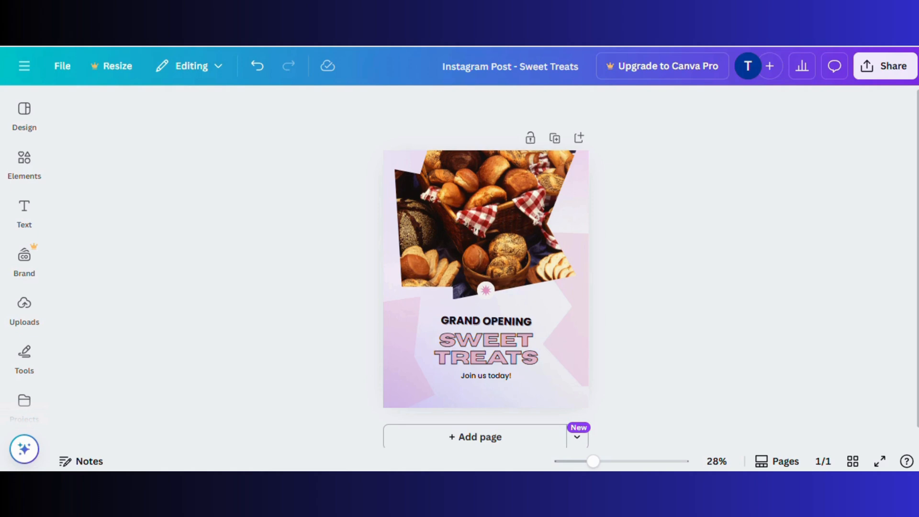
{"action": "left_click", "coordinate": [880, 67]}
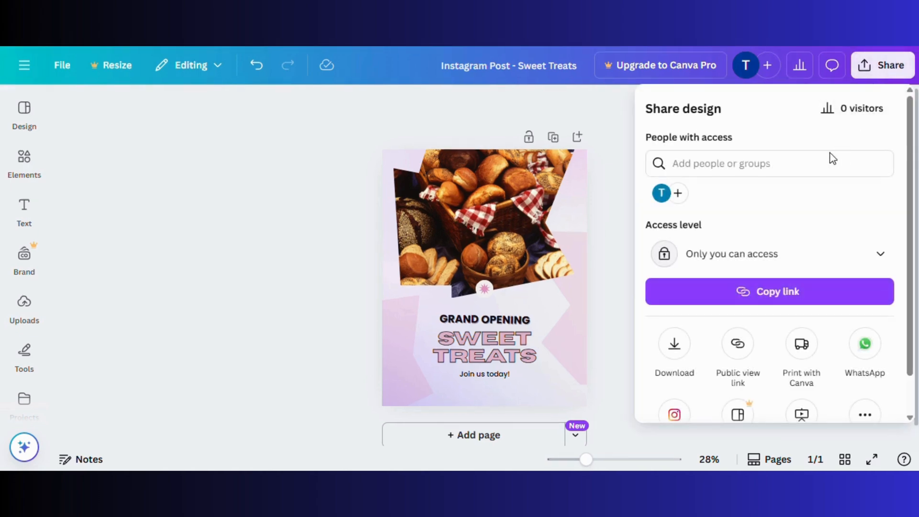
Download the post as a 1,080 × 1,350 px PNG file
{"action": "scroll", "coordinate": [780, 250], "scroll_direction": "down", "scroll_amount": 1}
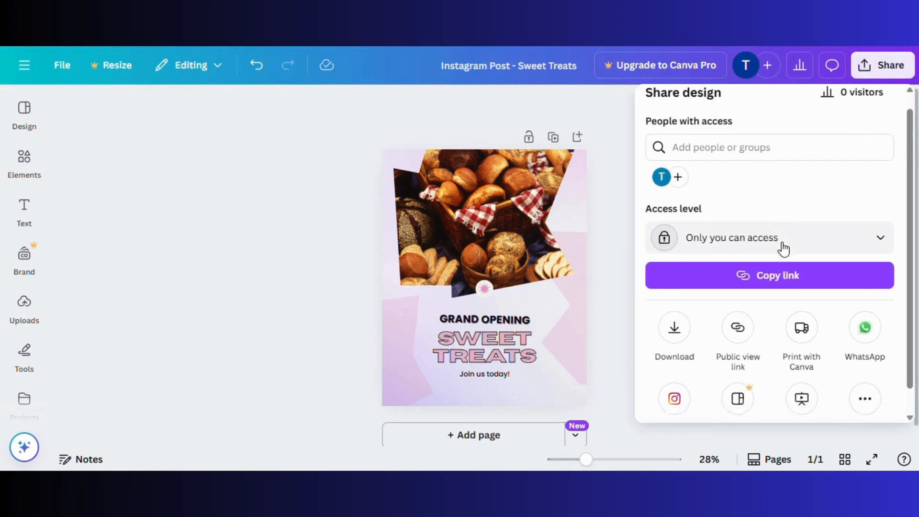
{"action": "left_click", "coordinate": [676, 316]}
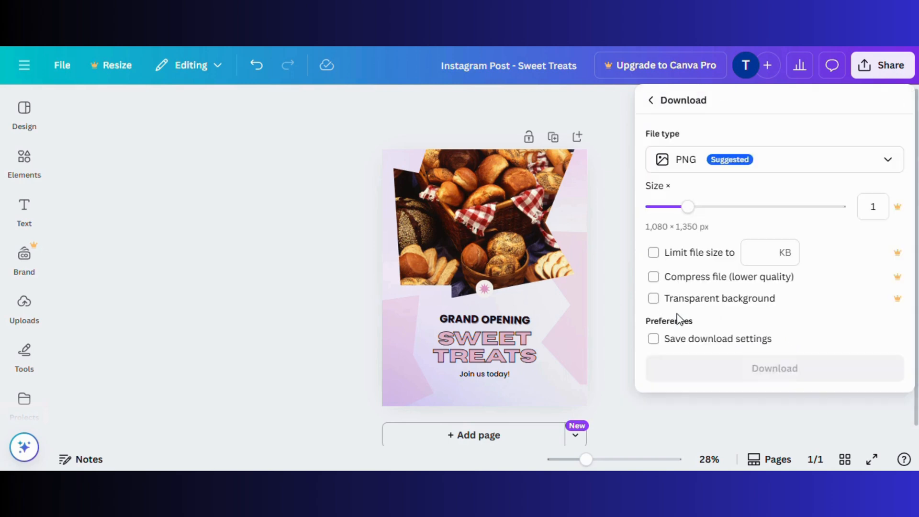
{"action": "left_click", "coordinate": [718, 168]}
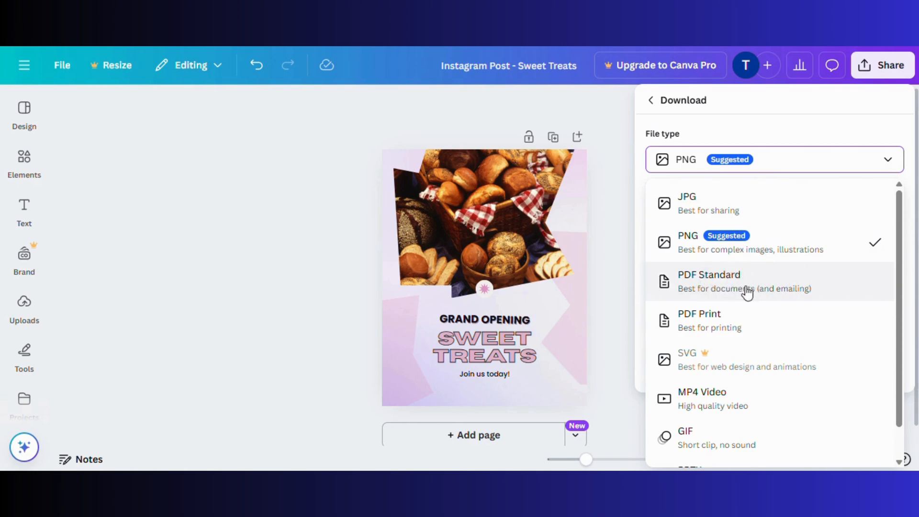
{"action": "left_click", "coordinate": [721, 248]}
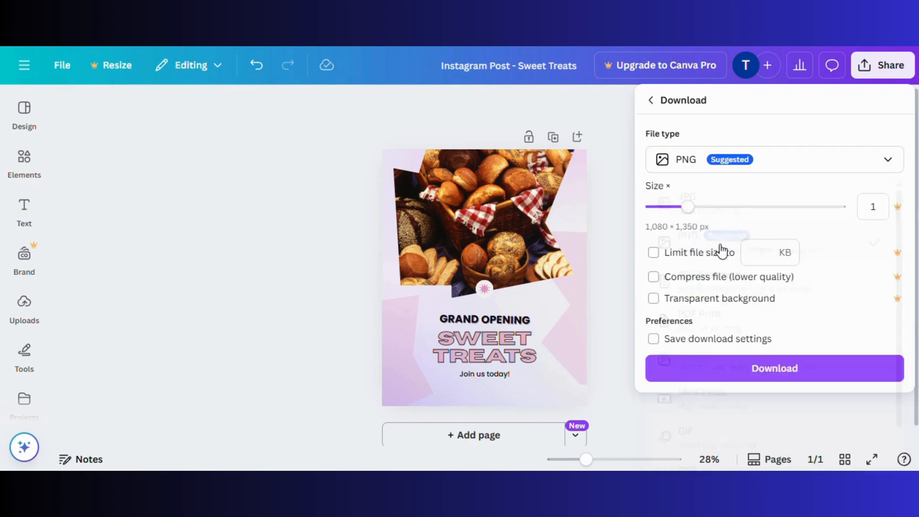
{"action": "left_click", "coordinate": [730, 368]}
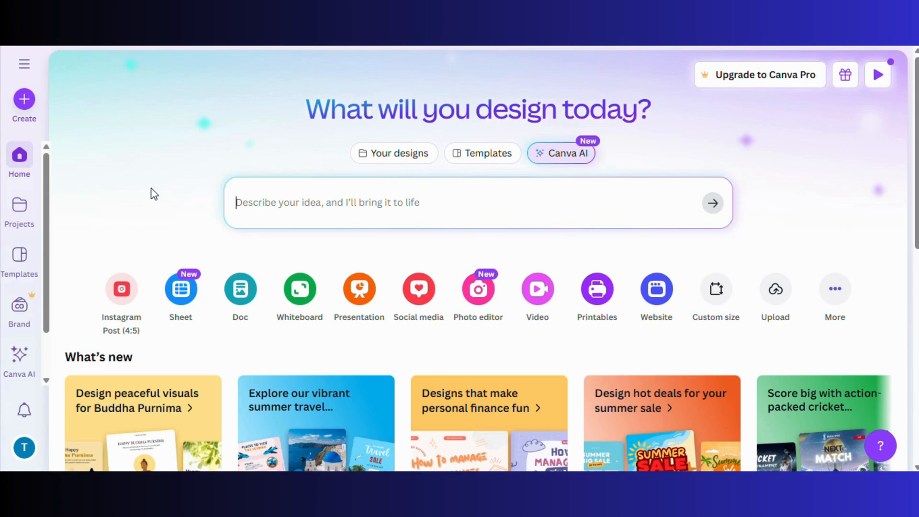
{"action": "scroll", "coordinate": [153, 194], "scroll_direction": "down", "scroll_amount": 4}
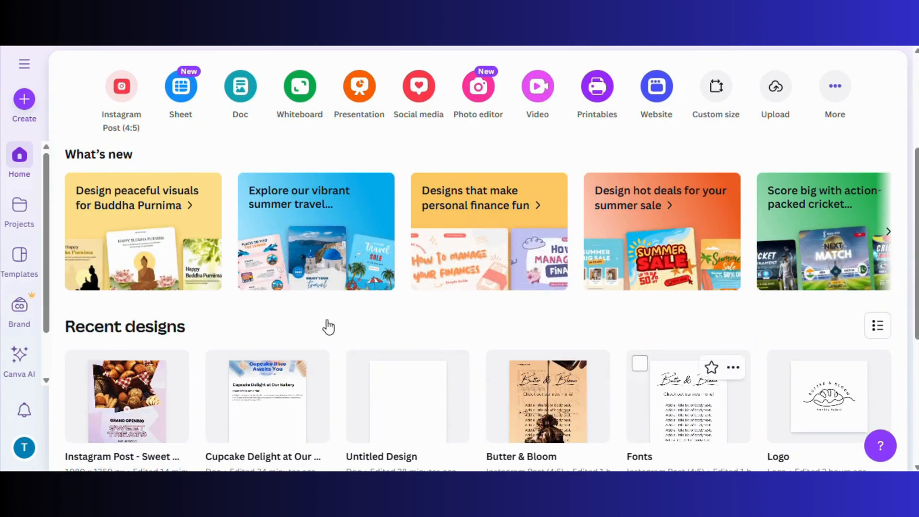
{"action": "scroll", "coordinate": [326, 323], "scroll_direction": "up", "scroll_amount": 3}
{"action": "scroll", "coordinate": [326, 323], "scroll_direction": "up", "scroll_amount": 2}
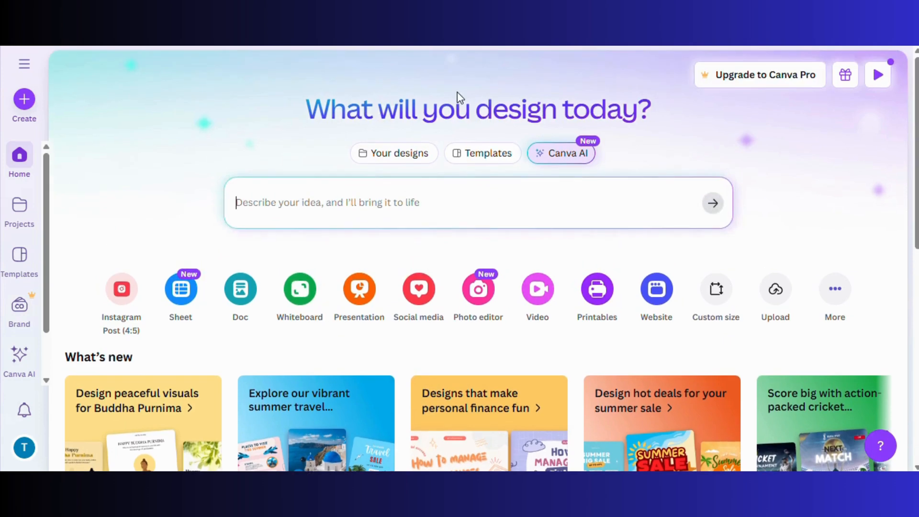